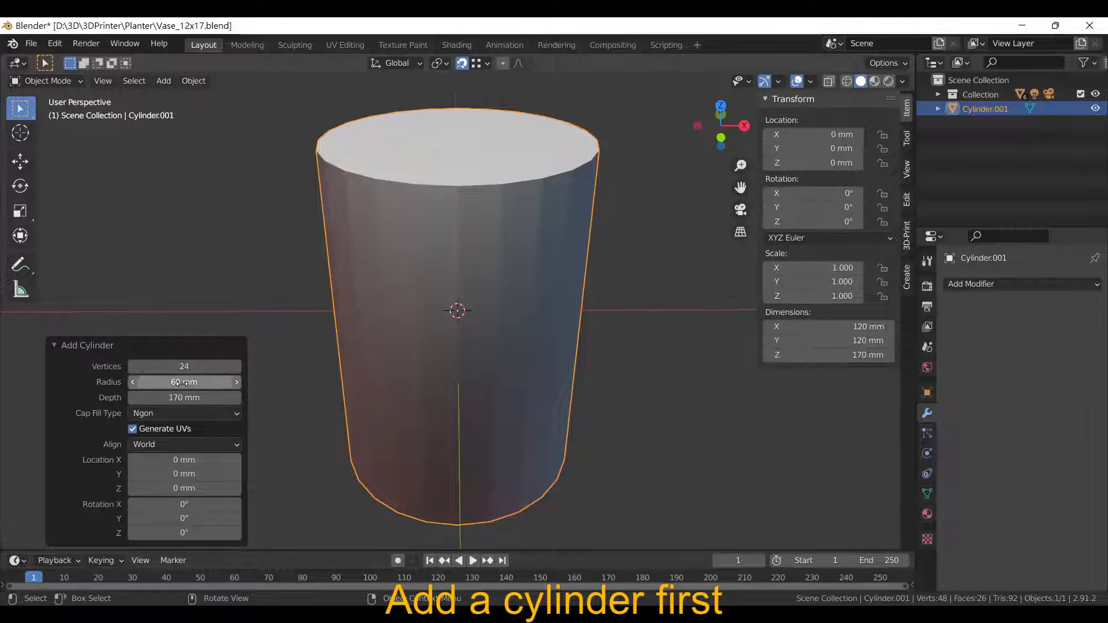
Set the new cylinder's radius to 62 mm, keeping its depth at 170 mm.
{"action": "left_click", "coordinate": [183, 382]}
{"action": "key", "text": "Return"}
{"action": "left_click", "coordinate": [187, 398]}
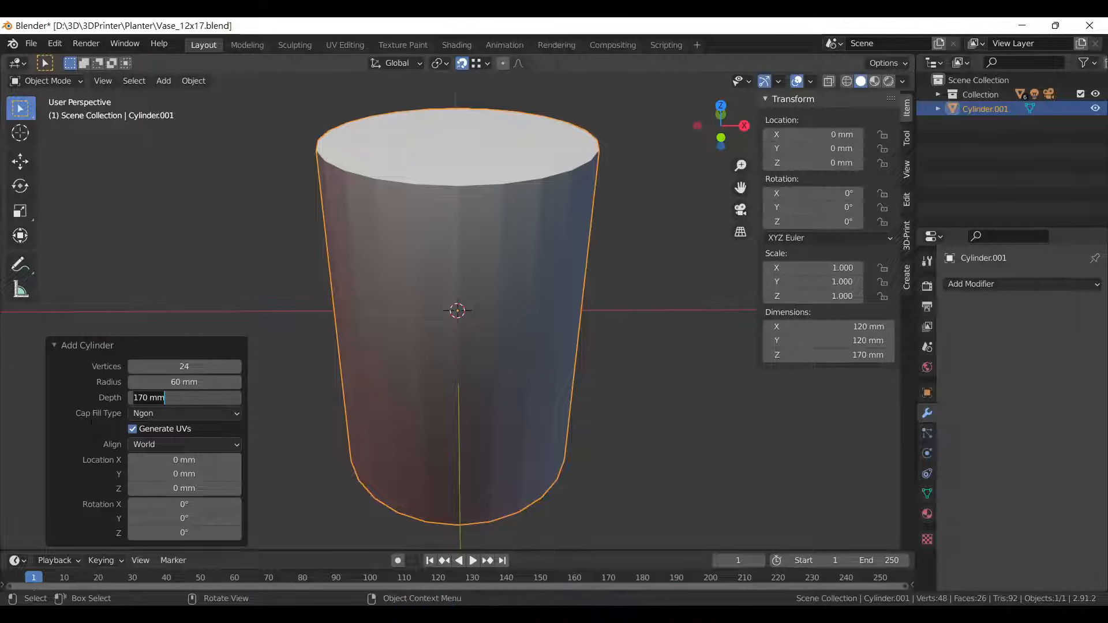
{"action": "key", "text": "Return"}
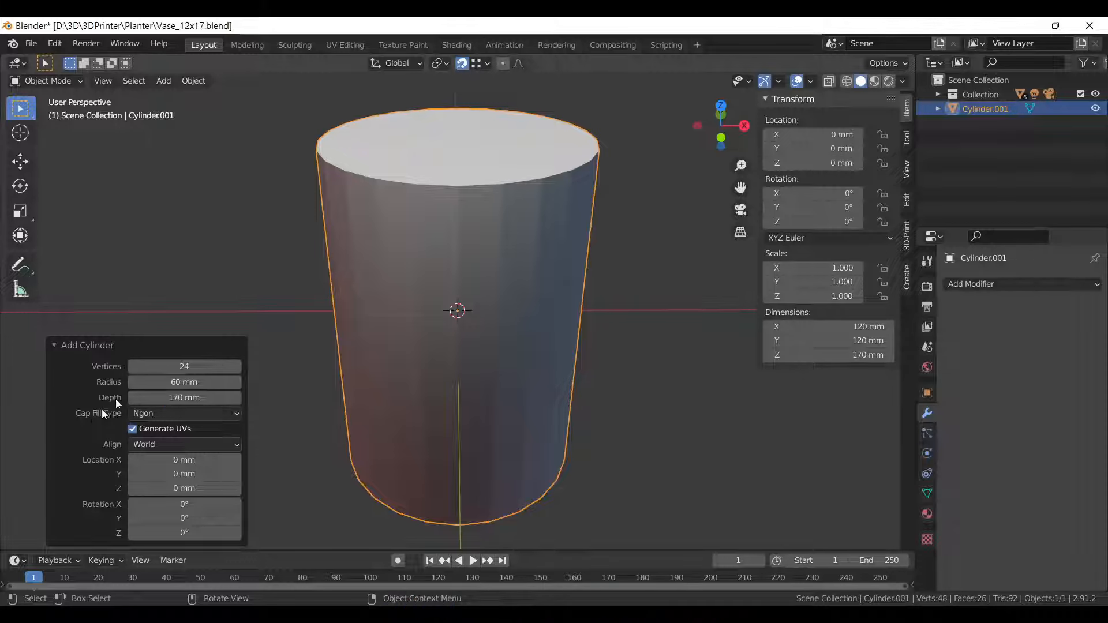
{"action": "left_click", "coordinate": [151, 383]}
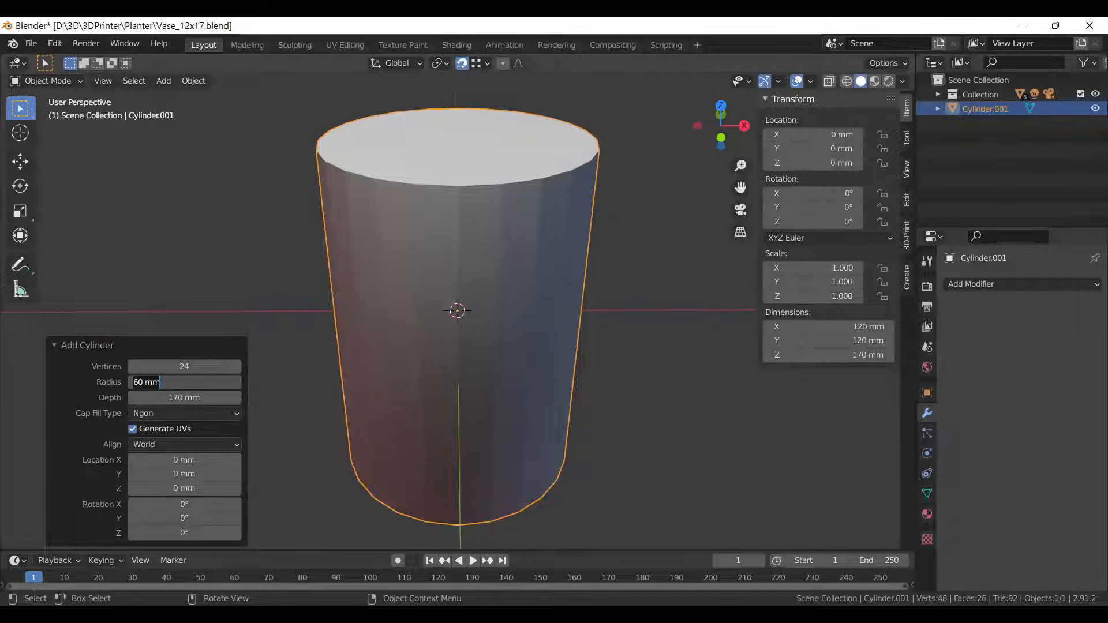
{"action": "key", "text": "BackSpace"}
{"action": "key", "text": "BackSpace"}
{"action": "key", "text": "BackSpace"}
{"action": "key", "text": "BackSpace"}
{"action": "key", "text": "BackSpace"}
{"action": "type", "text": "62"}
{"action": "key", "text": "Return"}
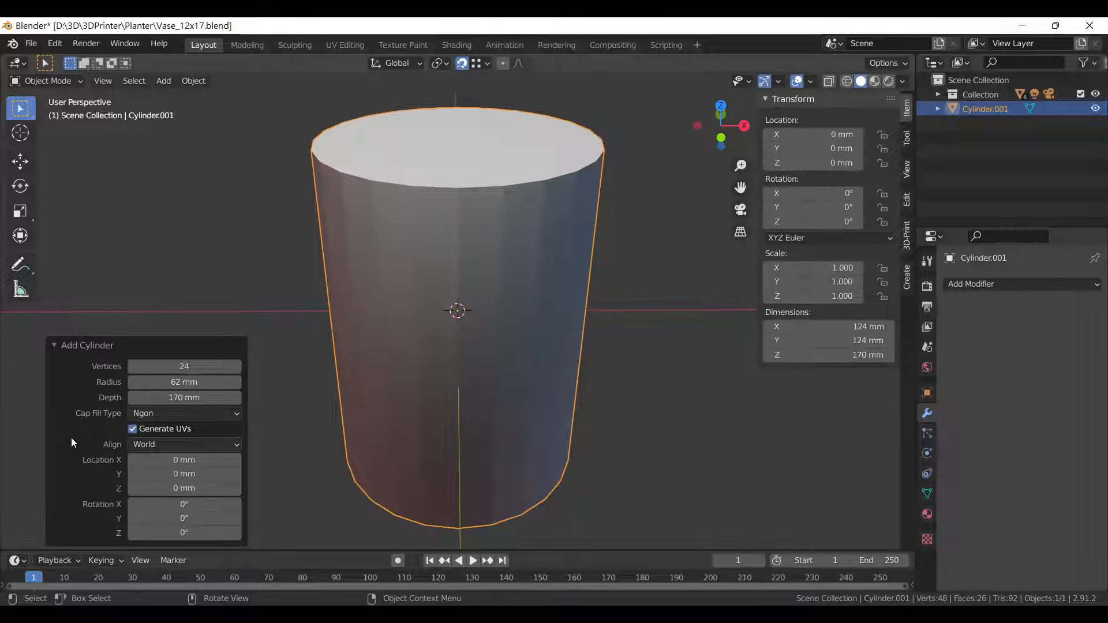
Delete all vertical side edges of the cylinder in Edit Mode, using wireframe display to select them through the mesh.
{"action": "middle_click_drag", "start_coordinate": [340, 315], "coordinate": [439, 311]}
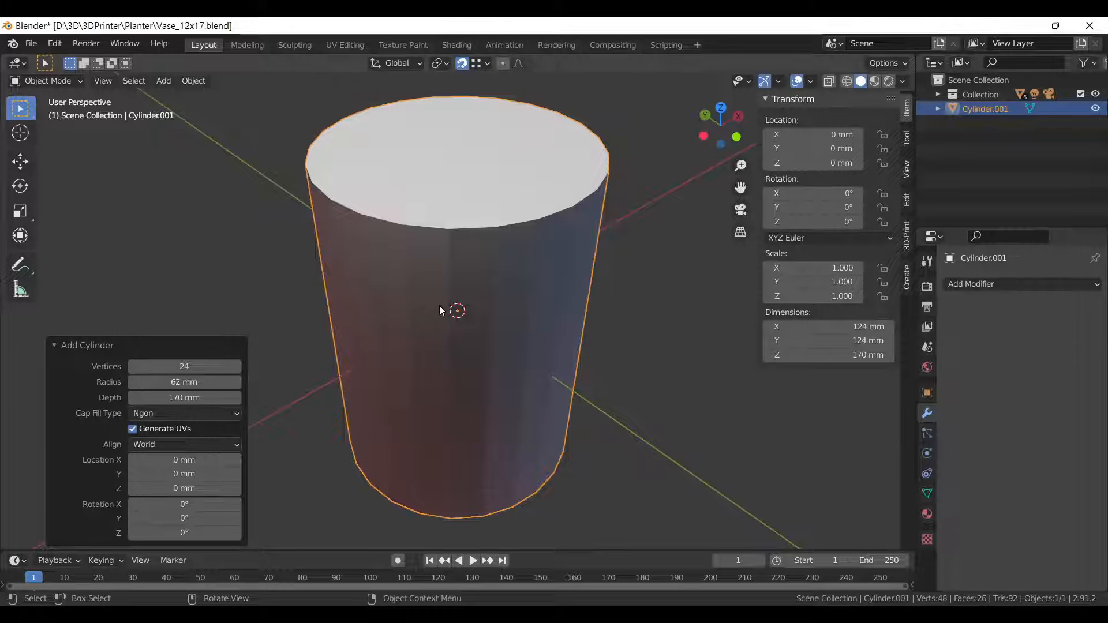
{"action": "key", "text": "Tab"}
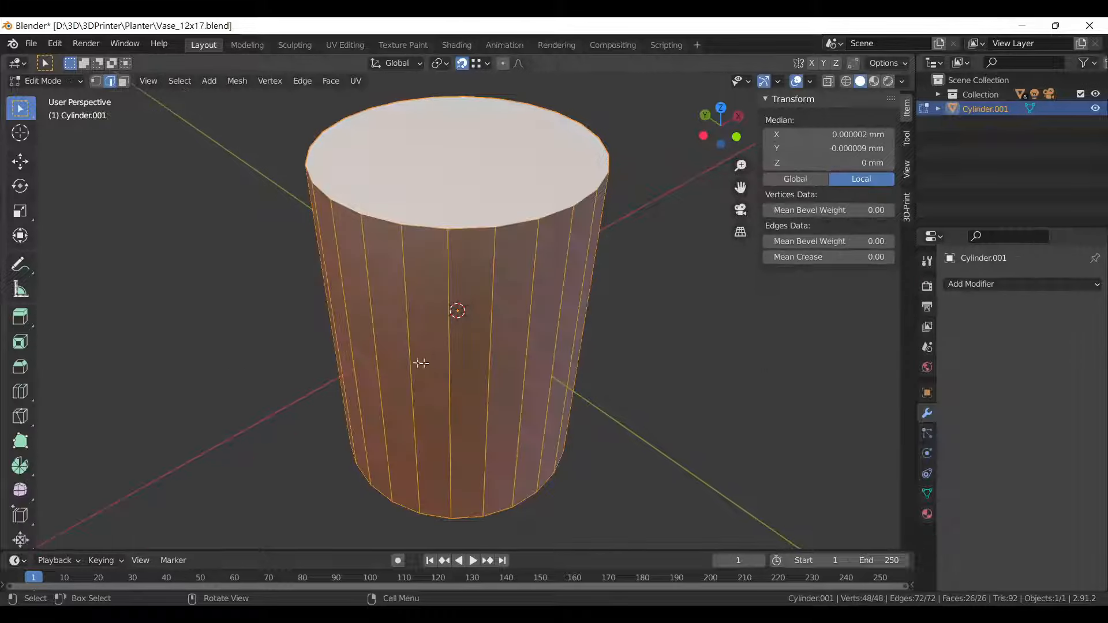
{"action": "middle_click_drag", "start_coordinate": [416, 356], "coordinate": [319, 342]}
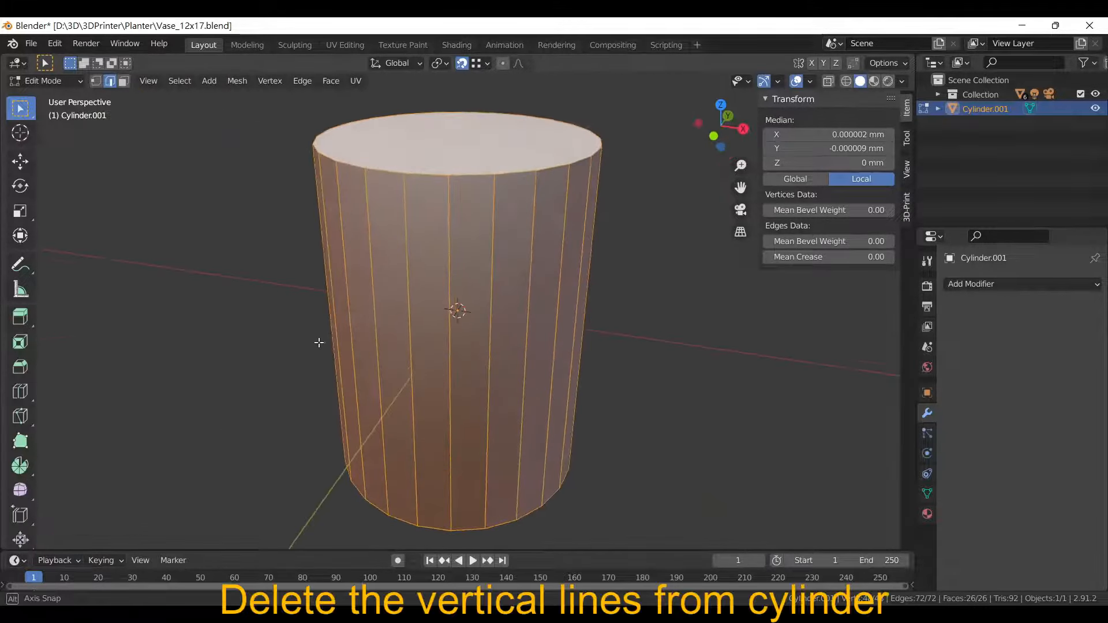
{"action": "left_click", "coordinate": [847, 81]}
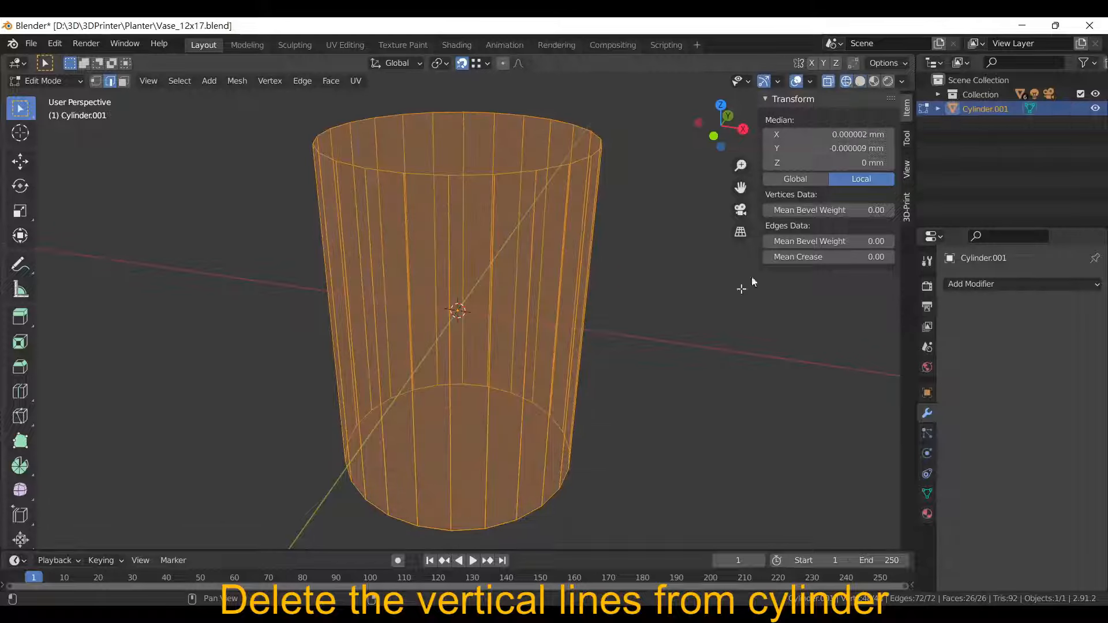
{"action": "key", "text": "1"}
{"action": "key", "text": "2"}
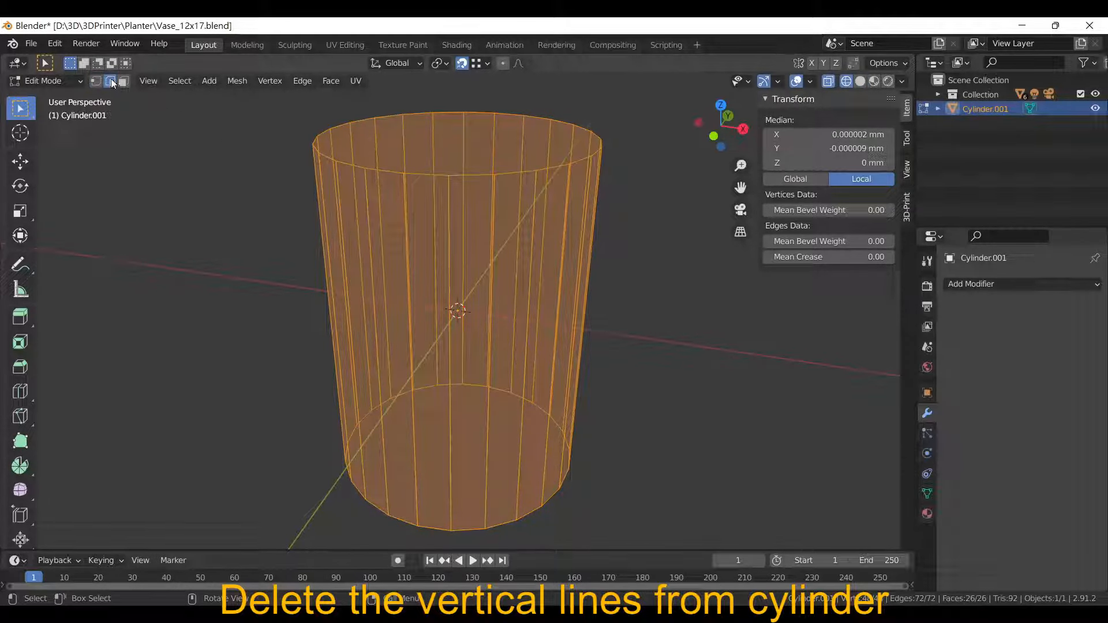
{"action": "left_click_drag", "start_coordinate": [272, 220], "coordinate": [643, 312]}
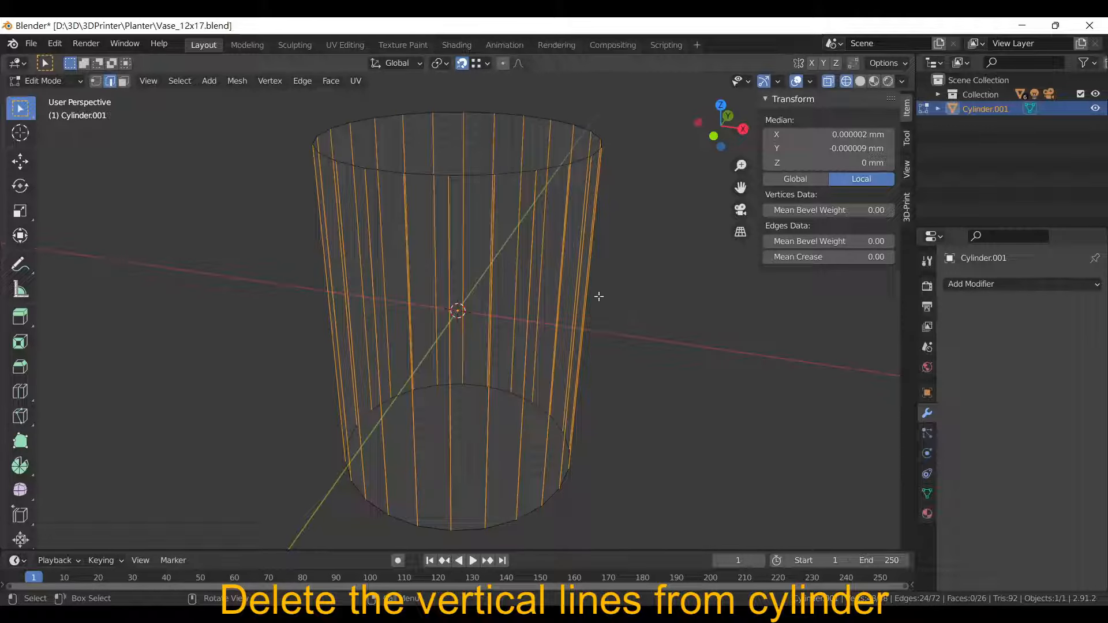
{"action": "key", "text": "x"}
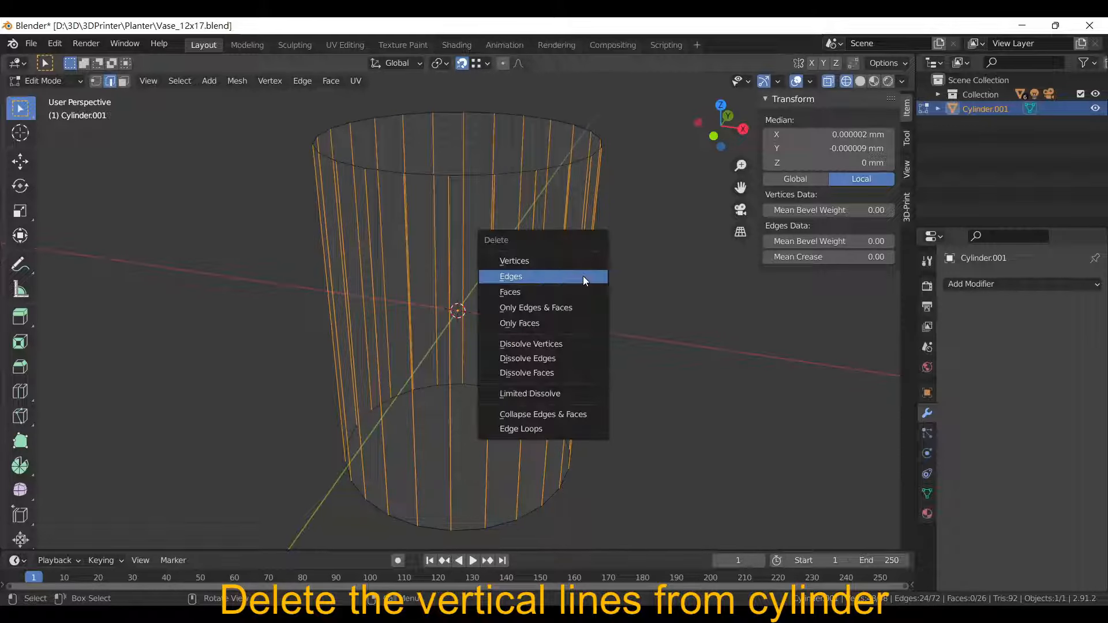
{"action": "left_click", "coordinate": [583, 276]}
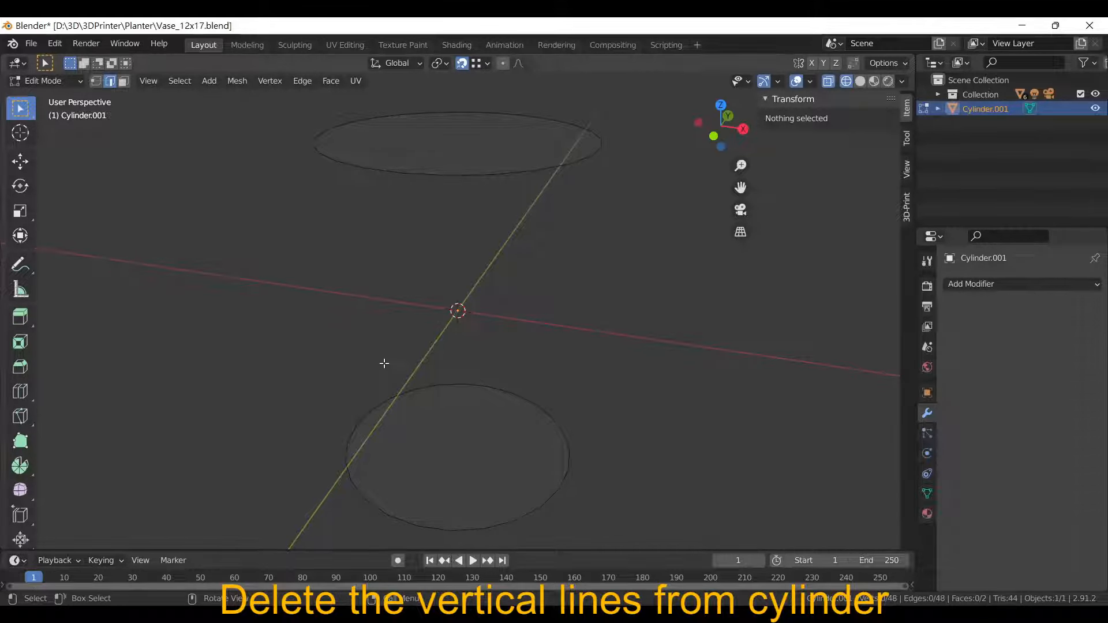
Connect the two end circles with Bridge Edge Loops and show the mesh in solid shading.
{"action": "mouse_move", "coordinate": [438, 322]}
{"action": "middle_mouse_down"}
{"action": "mouse_move", "coordinate": [462, 352]}
{"action": "mouse_move", "coordinate": [455, 334]}
{"action": "middle_mouse_up"}
{"action": "key", "text": "a"}
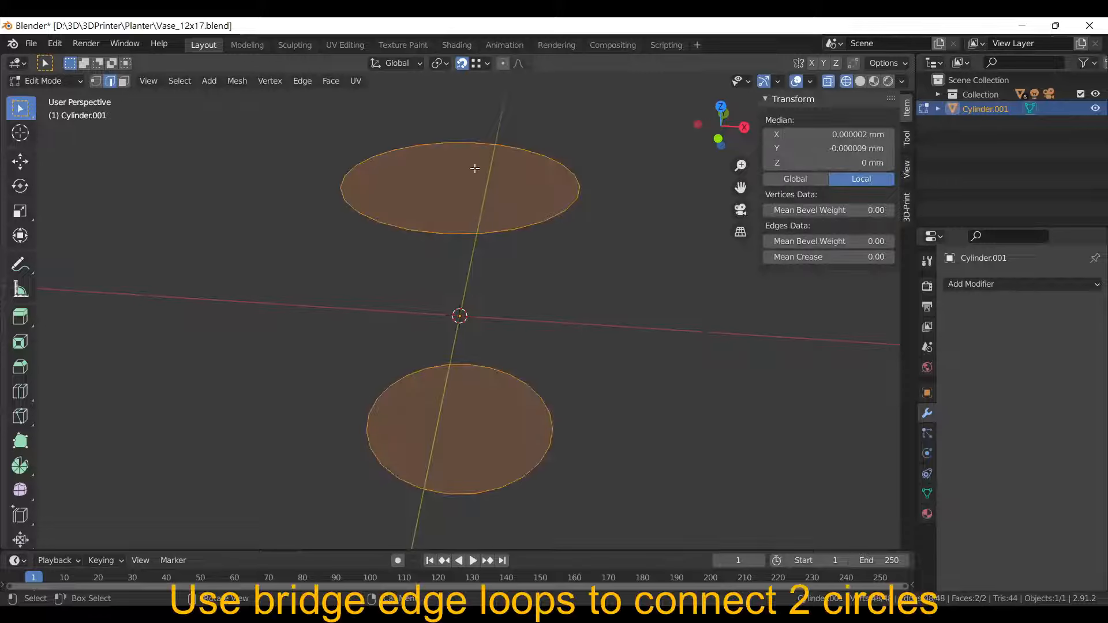
{"action": "left_click", "coordinate": [302, 81]}
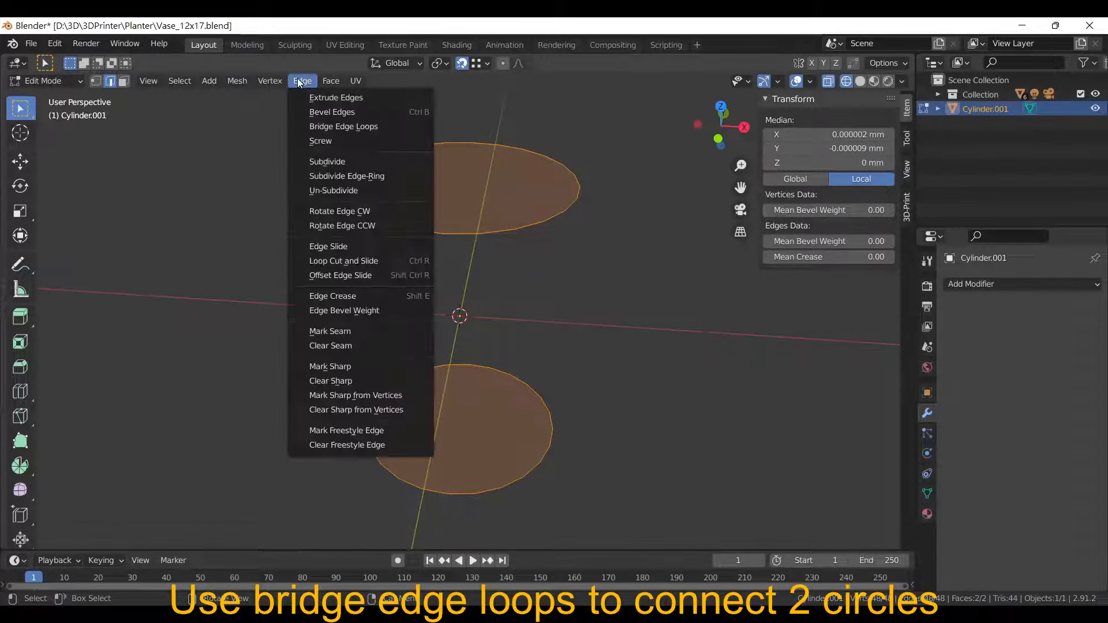
{"action": "left_click", "coordinate": [318, 126]}
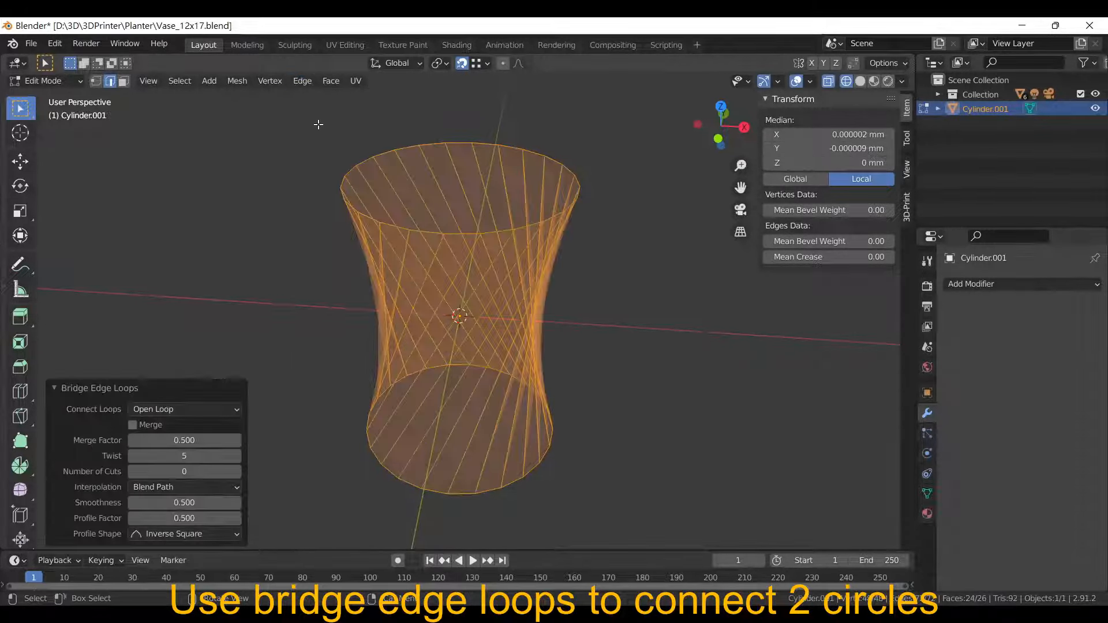
{"action": "mouse_move", "coordinate": [392, 410]}
{"action": "middle_mouse_down"}
{"action": "mouse_move", "coordinate": [487, 310]}
{"action": "mouse_move", "coordinate": [496, 321]}
{"action": "mouse_move", "coordinate": [517, 303]}
{"action": "middle_mouse_up"}
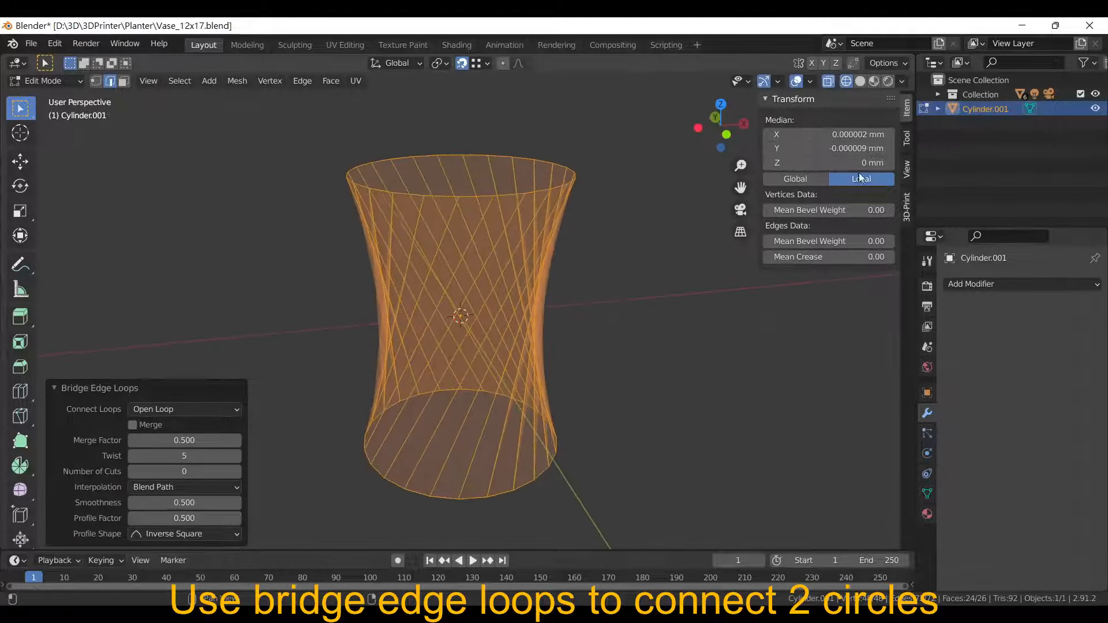
{"action": "left_click", "coordinate": [860, 81]}
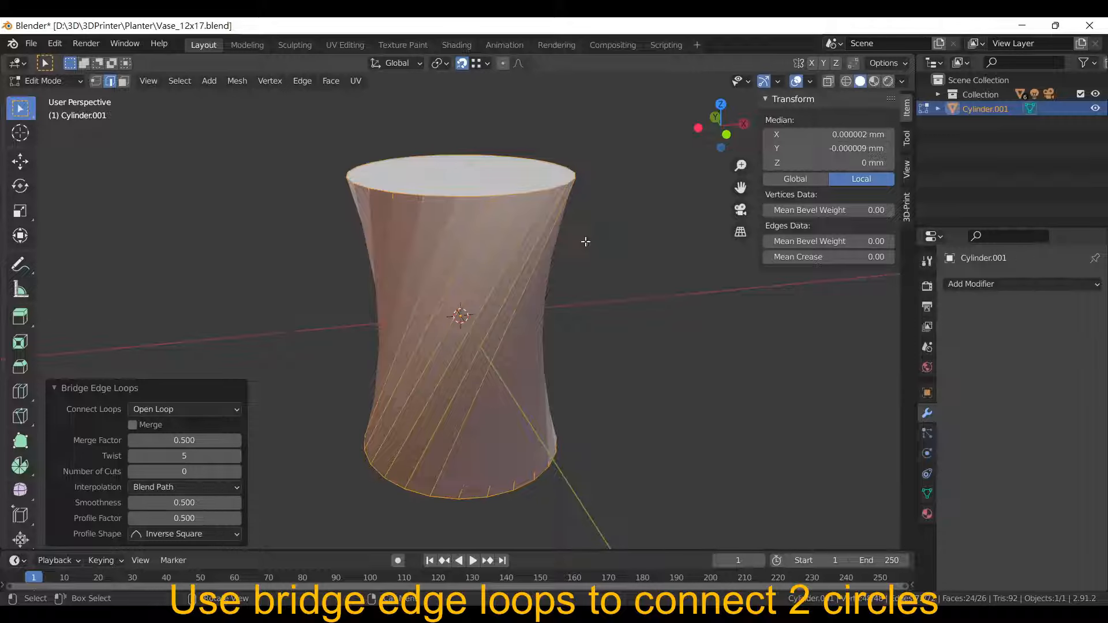
Try the bridge with a twist of 0, raising it one unit at a time to 5.
{"action": "left_click", "coordinate": [201, 458]}
{"action": "key", "text": "Return"}
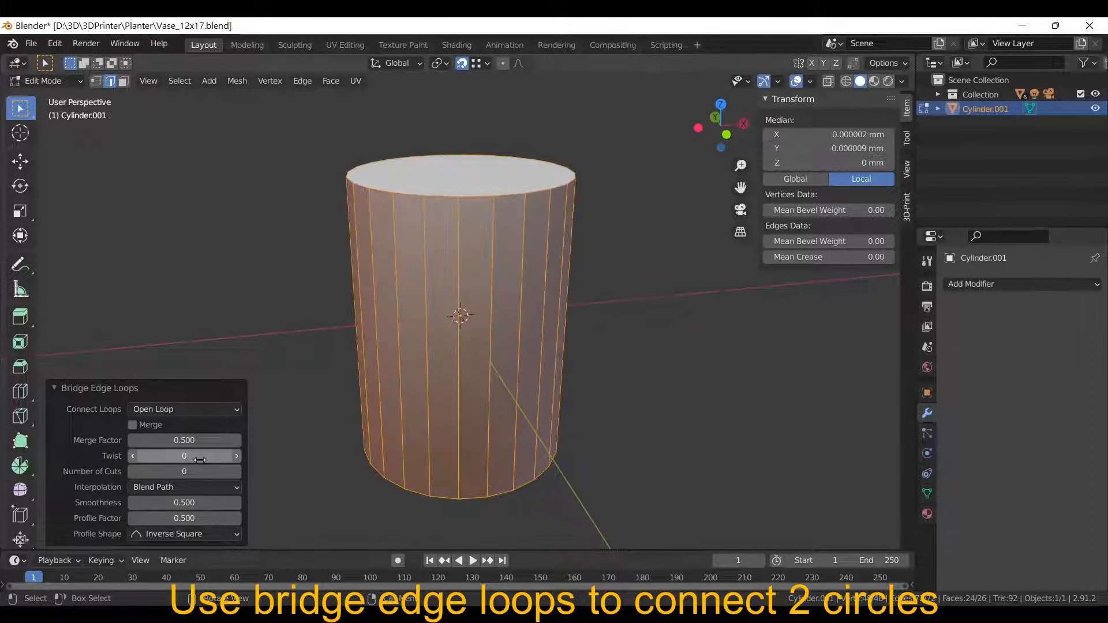
{"action": "middle_click_drag", "start_coordinate": [490, 404], "coordinate": [429, 398]}
{"action": "left_click", "coordinate": [240, 456]}
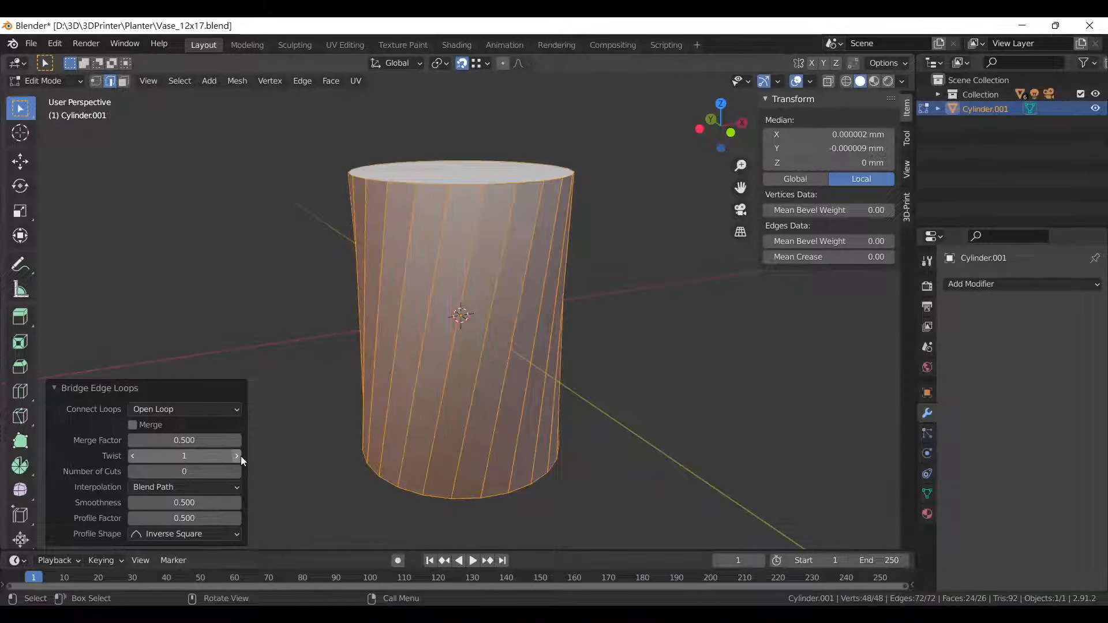
{"action": "left_click", "coordinate": [240, 456]}
{"action": "left_click", "coordinate": [240, 456]}
{"action": "left_click", "coordinate": [240, 456]}
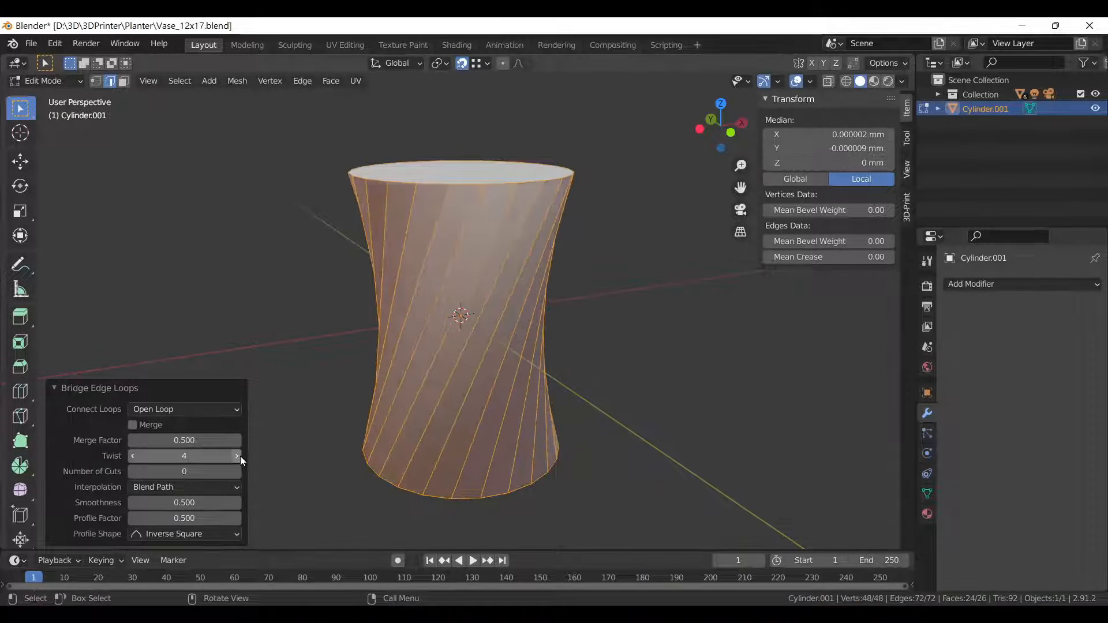
{"action": "left_click", "coordinate": [240, 456]}
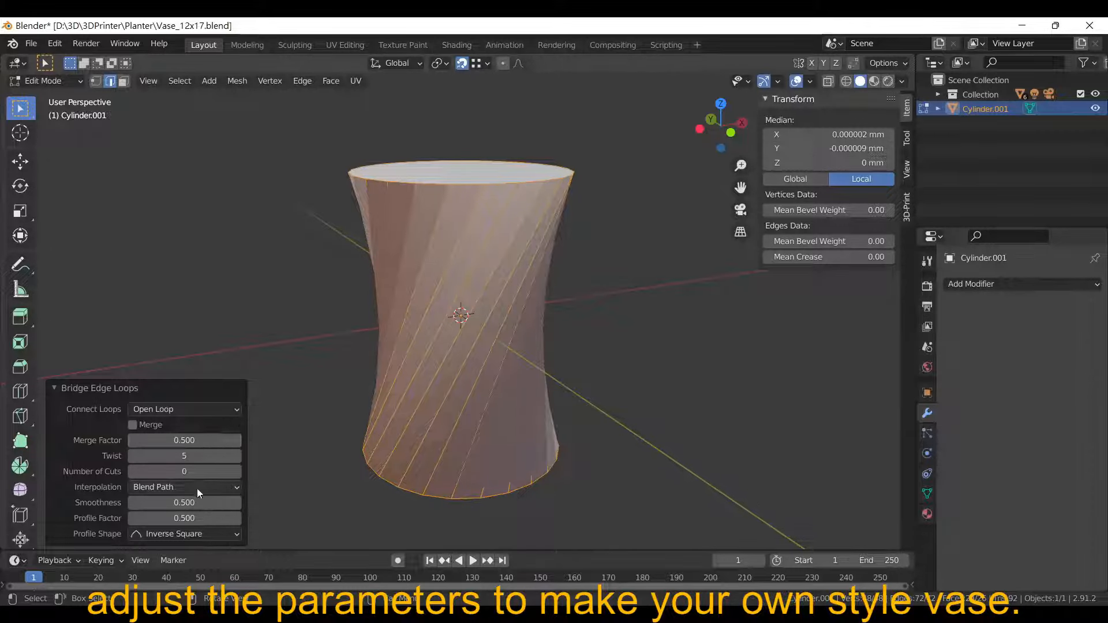
Set the bridge's number of cuts to 24.
{"action": "left_click", "coordinate": [184, 471]}
{"action": "type", "text": "22"}
{"action": "key", "text": "Return"}
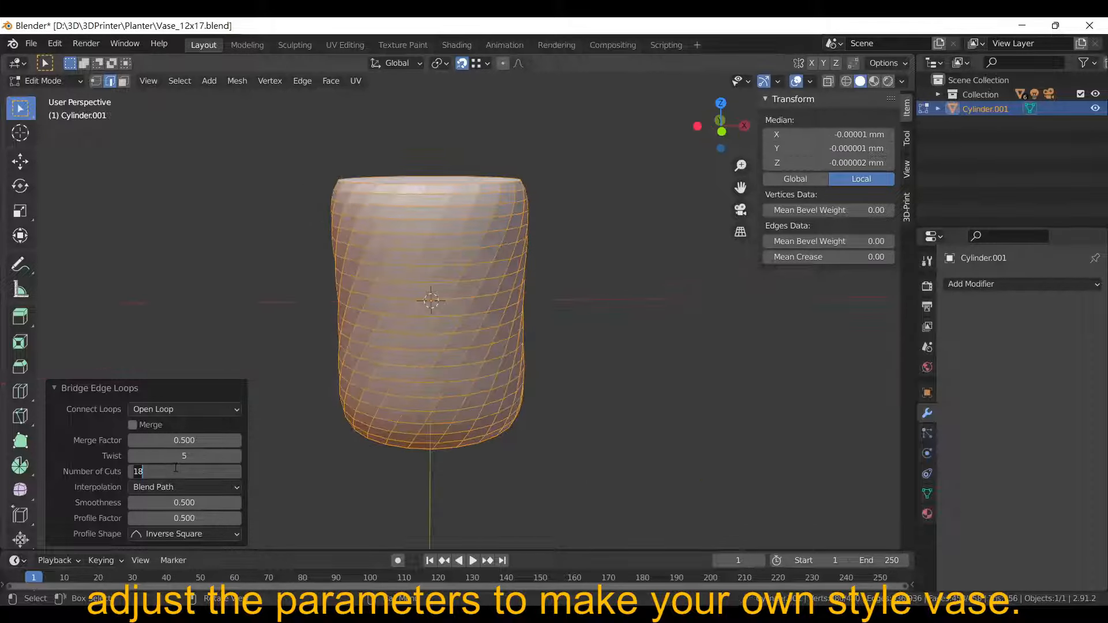
{"action": "type", "text": "24"}
{"action": "key", "text": "Return"}
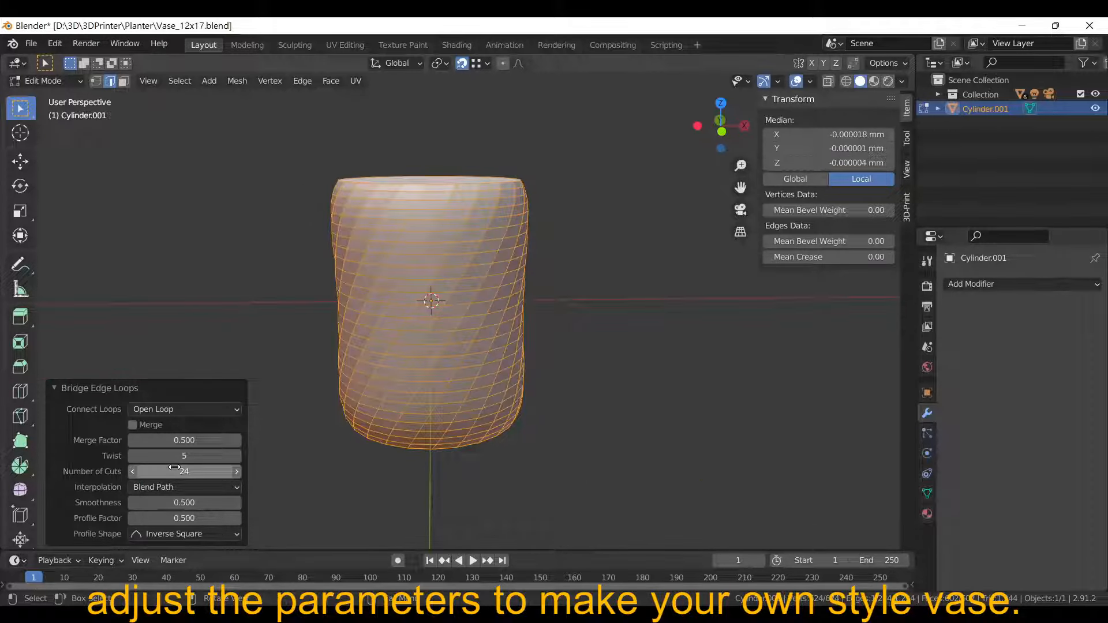
Delete the top cap face of the twisted vase in face select mode.
{"action": "mouse_move", "coordinate": [477, 326]}
{"action": "middle_mouse_down"}
{"action": "mouse_move", "coordinate": [485, 237]}
{"action": "mouse_move", "coordinate": [513, 236]}
{"action": "mouse_move", "coordinate": [487, 317]}
{"action": "middle_mouse_up"}
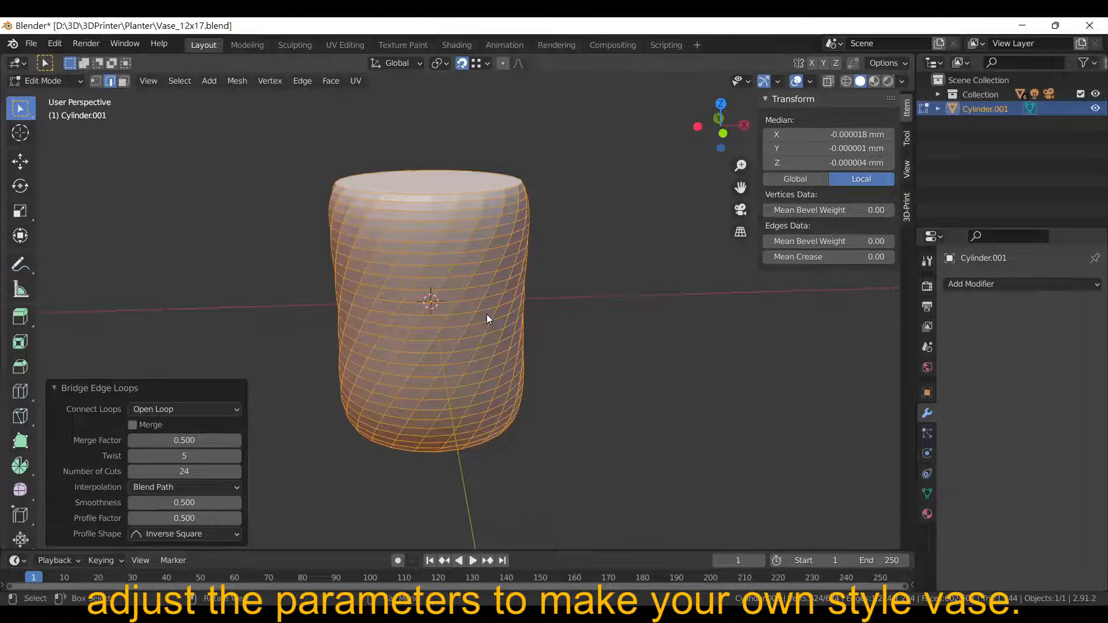
{"action": "left_click", "coordinate": [296, 276]}
{"action": "left_click", "coordinate": [450, 267]}
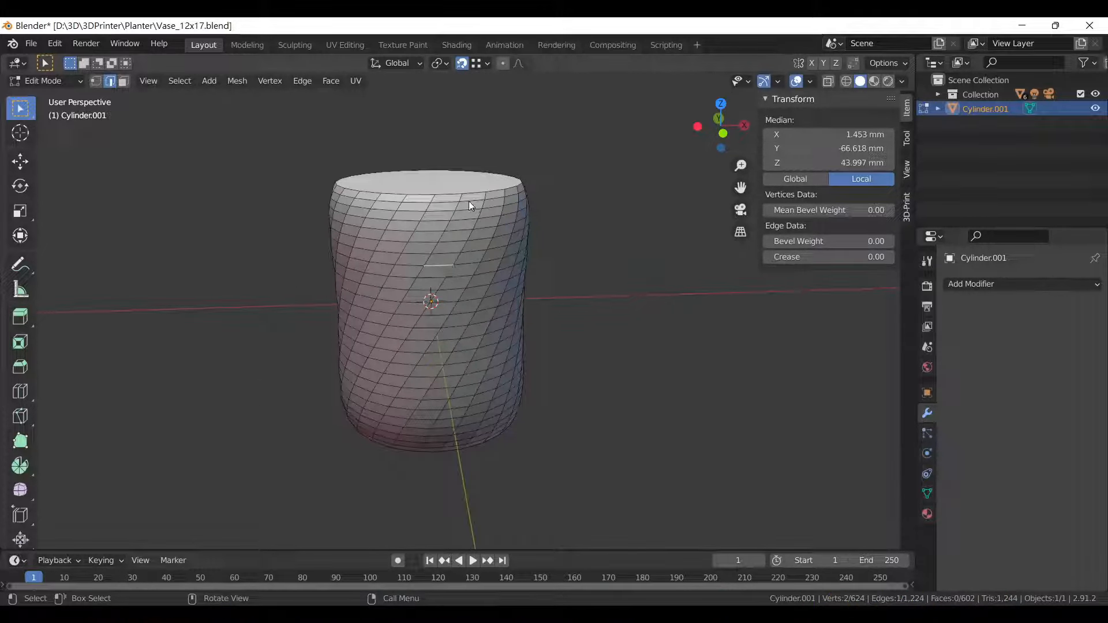
{"action": "key", "text": "3"}
{"action": "left_click", "coordinate": [432, 182]}
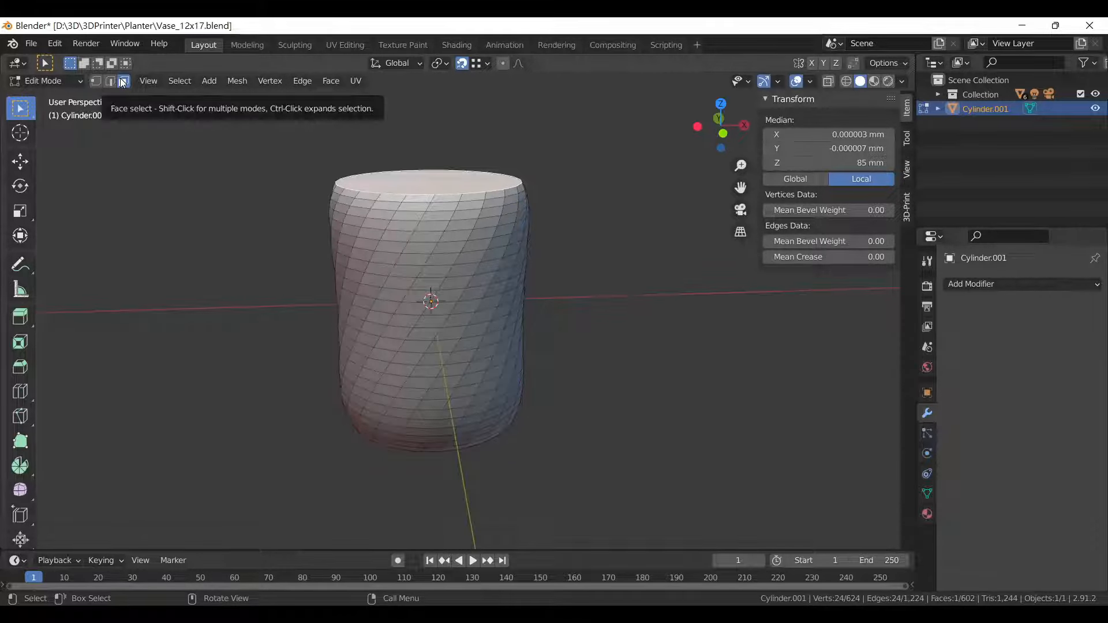
{"action": "key", "text": "x"}
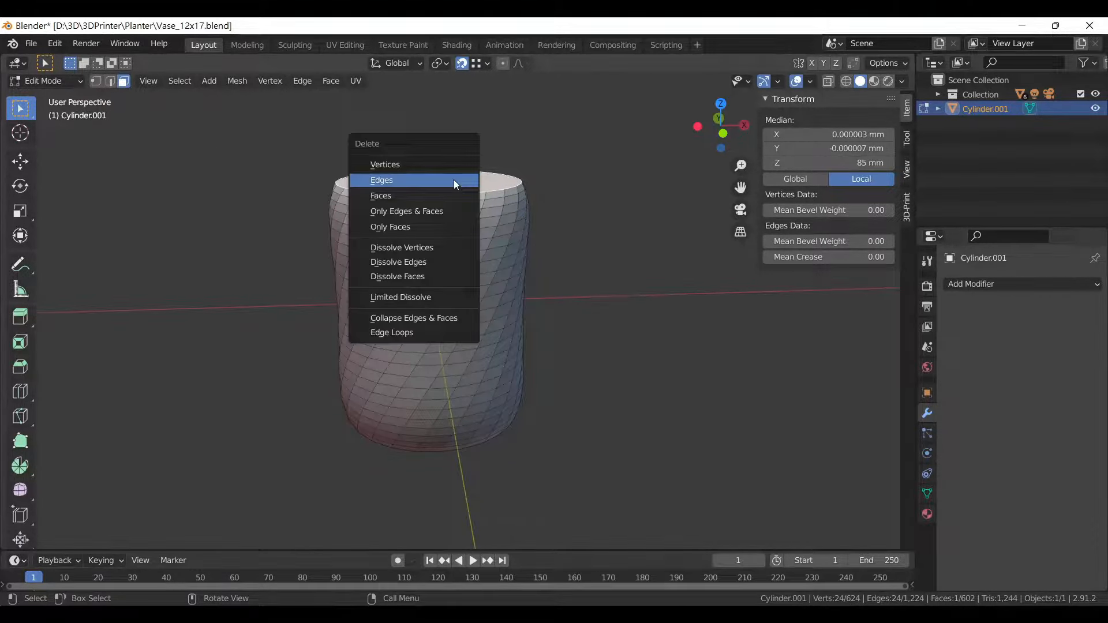
{"action": "left_click", "coordinate": [447, 190]}
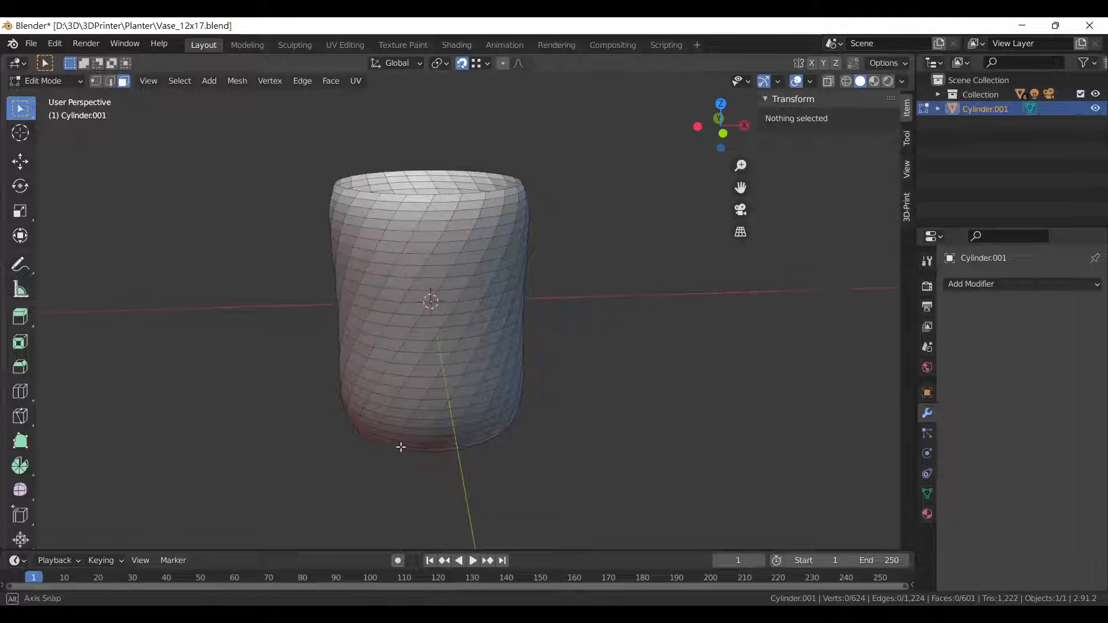
Delete the bottom cap face of the vase.
{"action": "middle_click_drag", "start_coordinate": [400, 471], "coordinate": [414, 374]}
{"action": "left_click", "coordinate": [413, 373]}
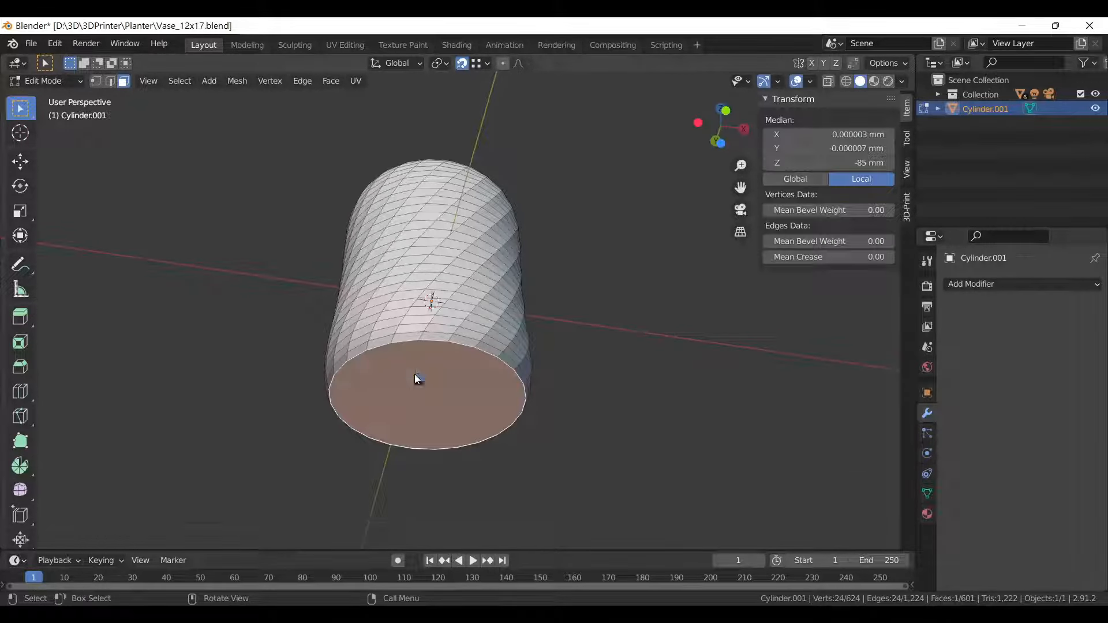
{"action": "key", "text": "x"}
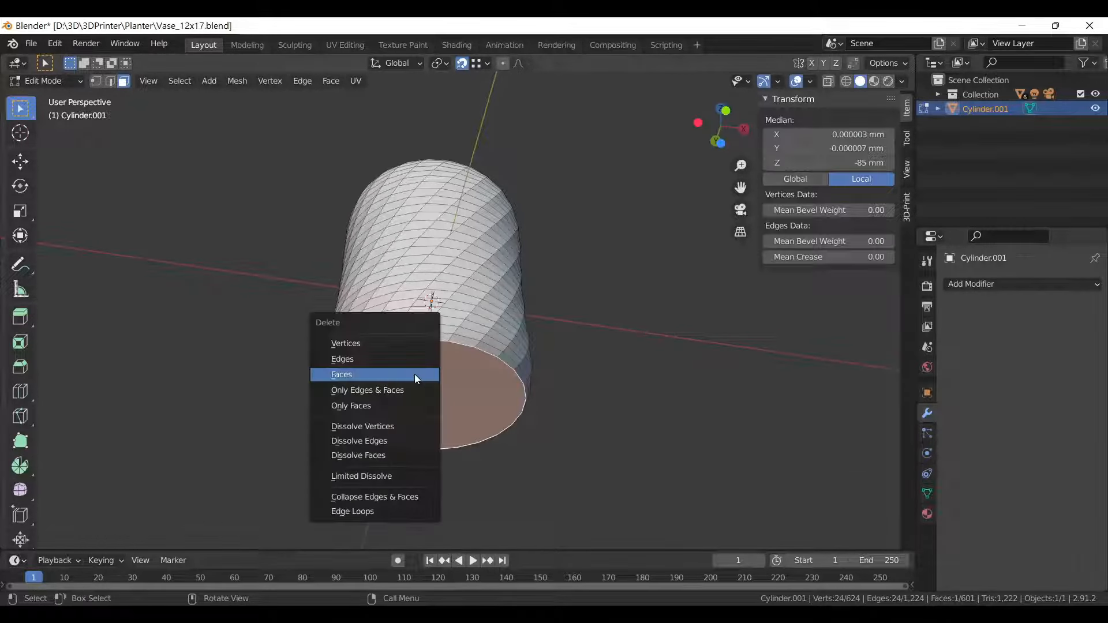
{"action": "left_click", "coordinate": [341, 375]}
Apply Poke Faces to all faces of the vase wall to add a centre vertex to each.
{"action": "middle_click_drag", "start_coordinate": [341, 376], "coordinate": [420, 435]}
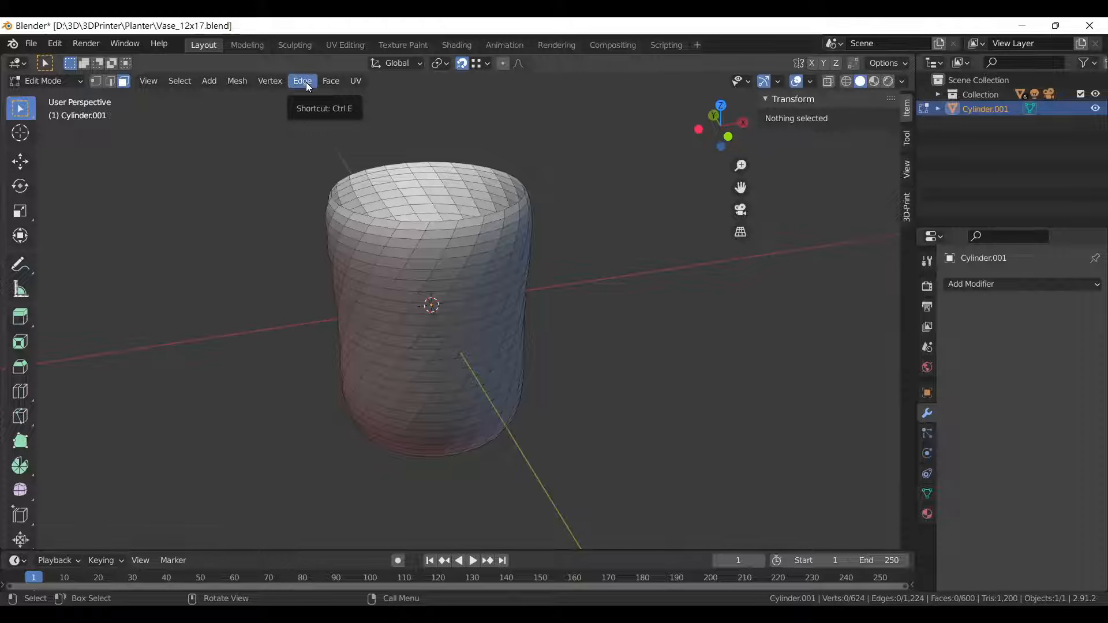
{"action": "key", "text": "a"}
{"action": "left_click", "coordinate": [329, 81]}
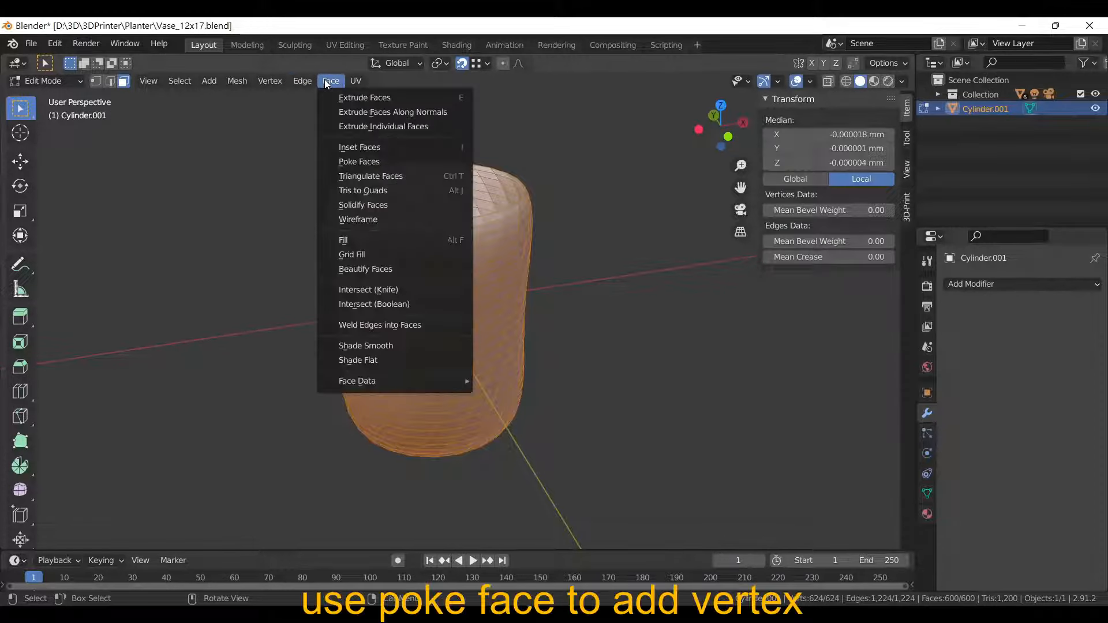
{"action": "left_click", "coordinate": [369, 167]}
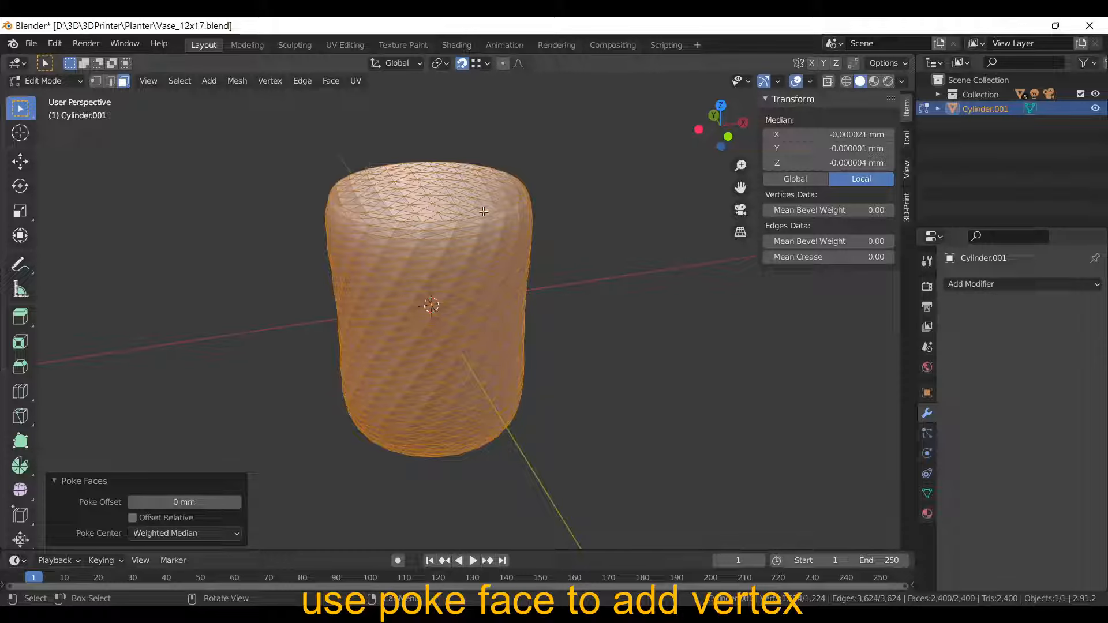
Switch to vertex select mode and select several of the poked centre vertices near the vase's upper rim.
{"action": "scroll", "coordinate": [484, 212], "scroll_direction": "up", "scroll_amount": 6}
{"action": "key", "text": "1"}
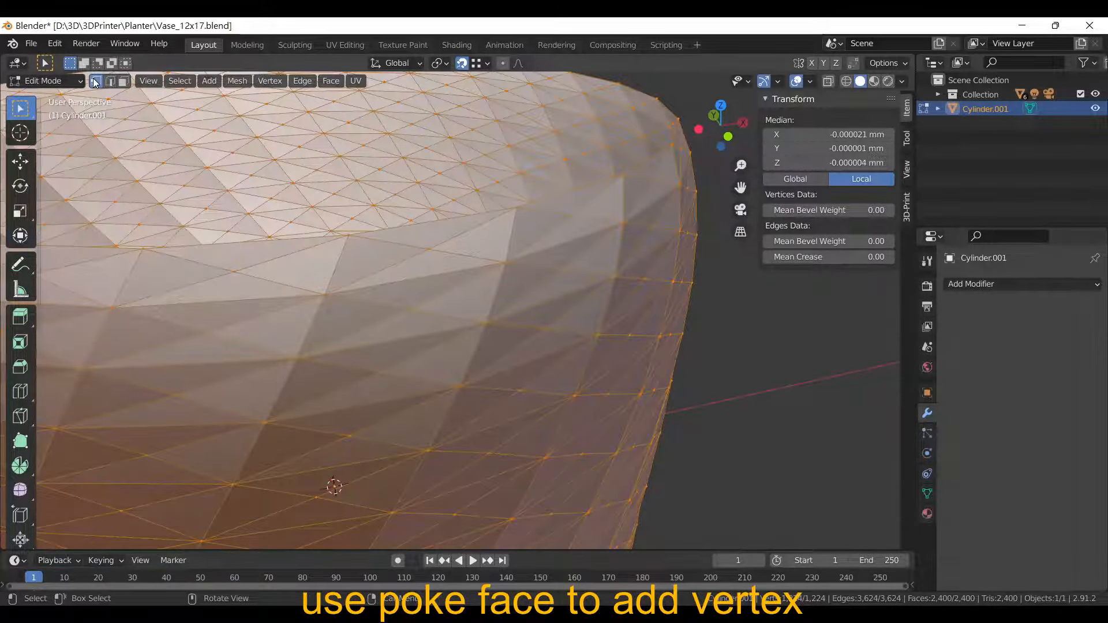
{"action": "left_click", "coordinate": [427, 249]}
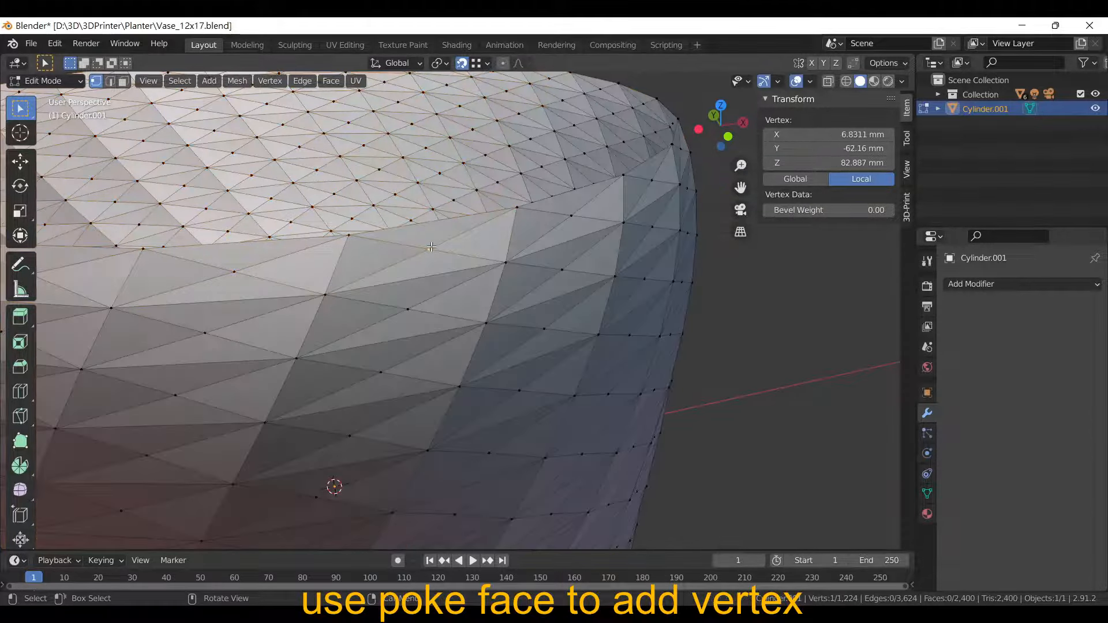
{"action": "scroll", "coordinate": [378, 306], "scroll_direction": "down", "scroll_amount": 5}
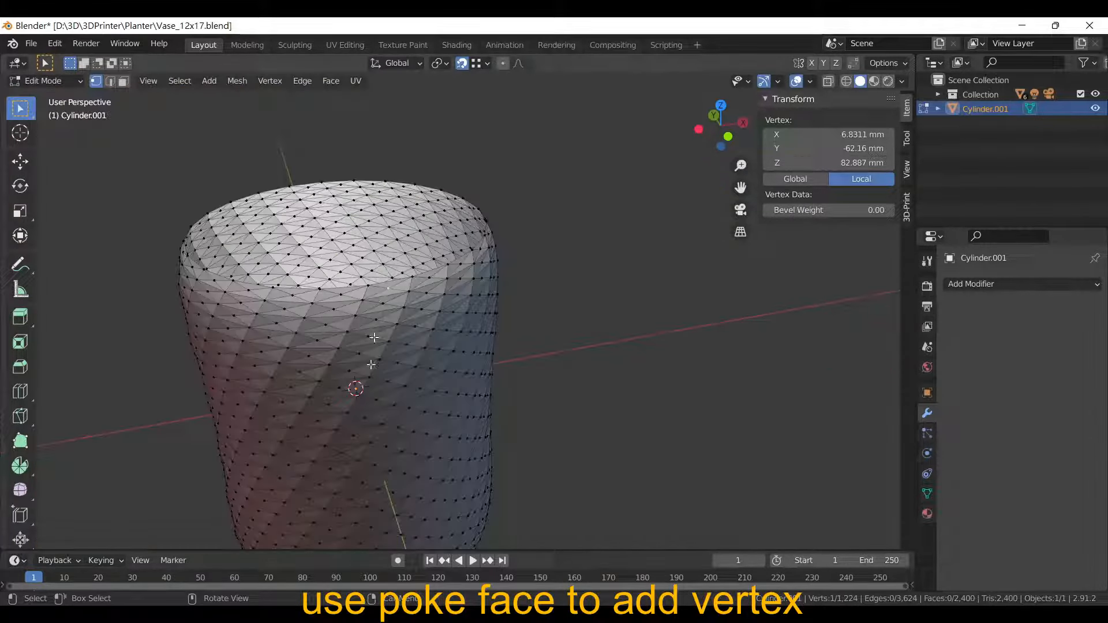
{"action": "left_click", "coordinate": [384, 306], "text": "shift"}
{"action": "left_click", "coordinate": [376, 320], "text": "shift"}
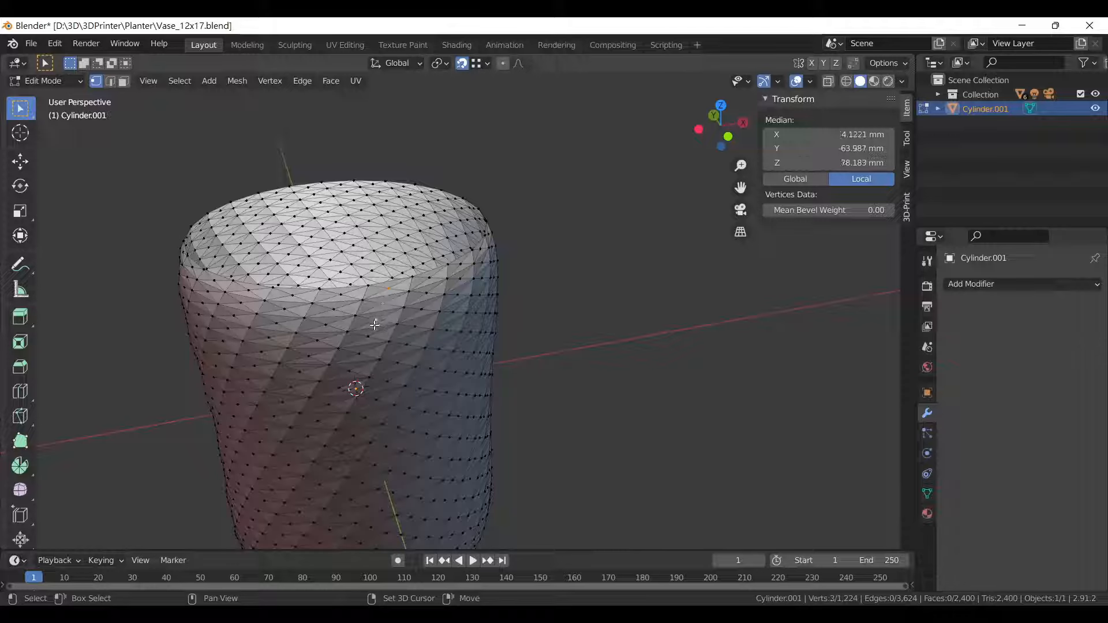
{"action": "left_click", "coordinate": [368, 337], "text": "shift"}
{"action": "left_click", "coordinate": [407, 345], "text": "shift"}
{"action": "left_click", "coordinate": [415, 326], "text": "shift"}
{"action": "left_click", "coordinate": [422, 306], "text": "shift"}
{"action": "left_click", "coordinate": [426, 294], "text": "shift"}
{"action": "left_click", "coordinate": [428, 281], "text": "shift"}
{"action": "mouse_move", "coordinate": [385, 366]}
{"action": "middle_mouse_down"}
{"action": "mouse_move", "coordinate": [397, 288]}
{"action": "mouse_move", "coordinate": [383, 380]}
{"action": "middle_mouse_up"}
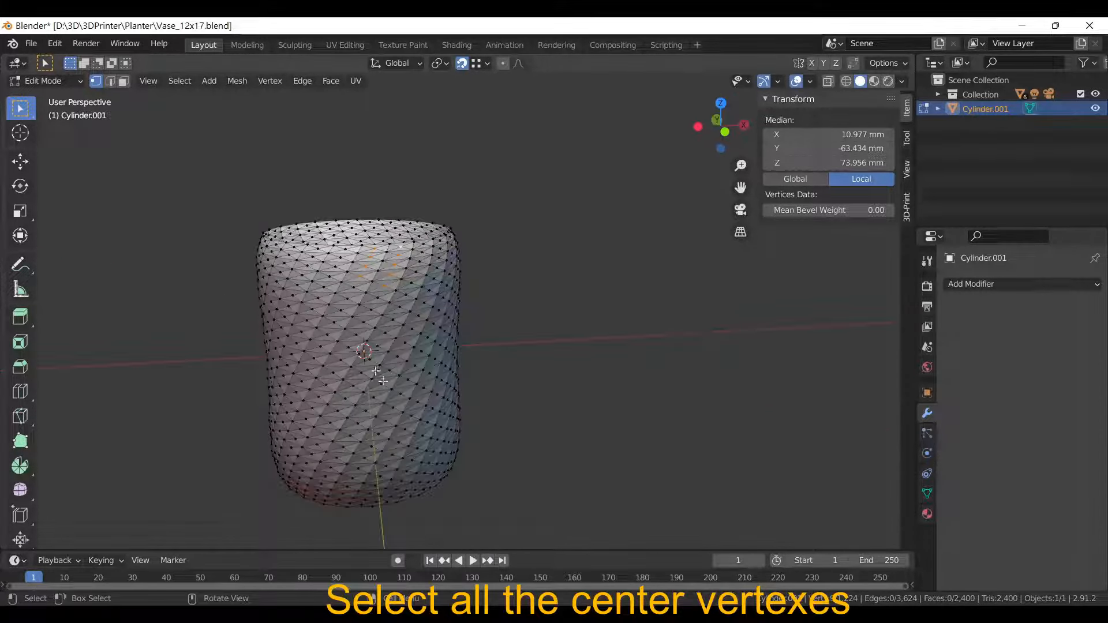
Extend the selection to all centre vertices with Select Similar by Amount of Connecting Edges.
{"action": "left_click", "coordinate": [173, 84]}
{"action": "mouse_move", "coordinate": [234, 248]}
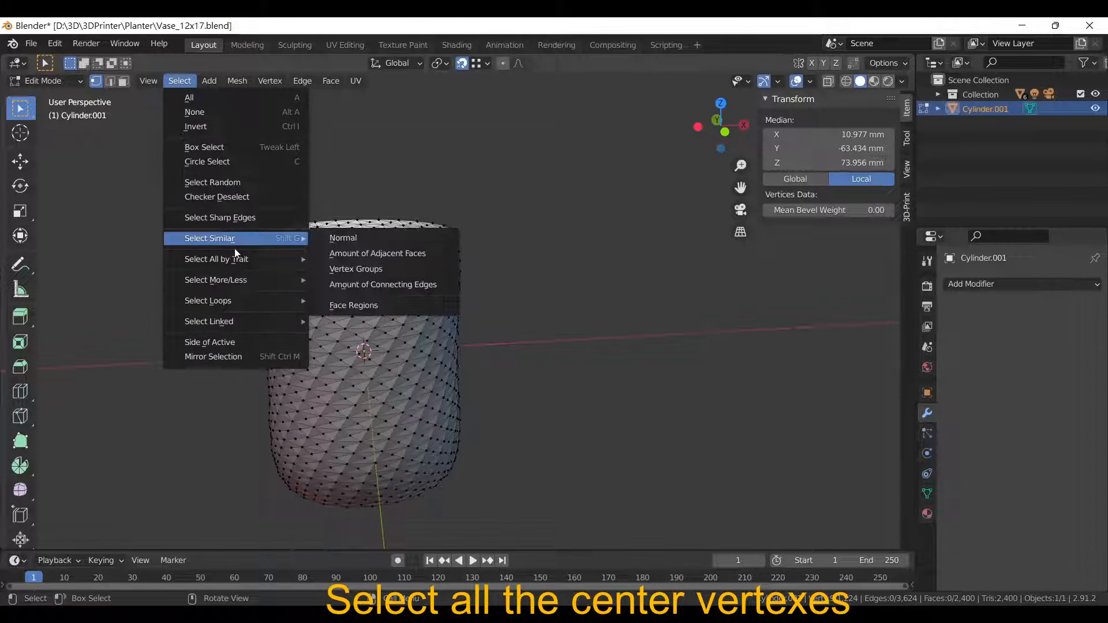
{"action": "left_click", "coordinate": [382, 288]}
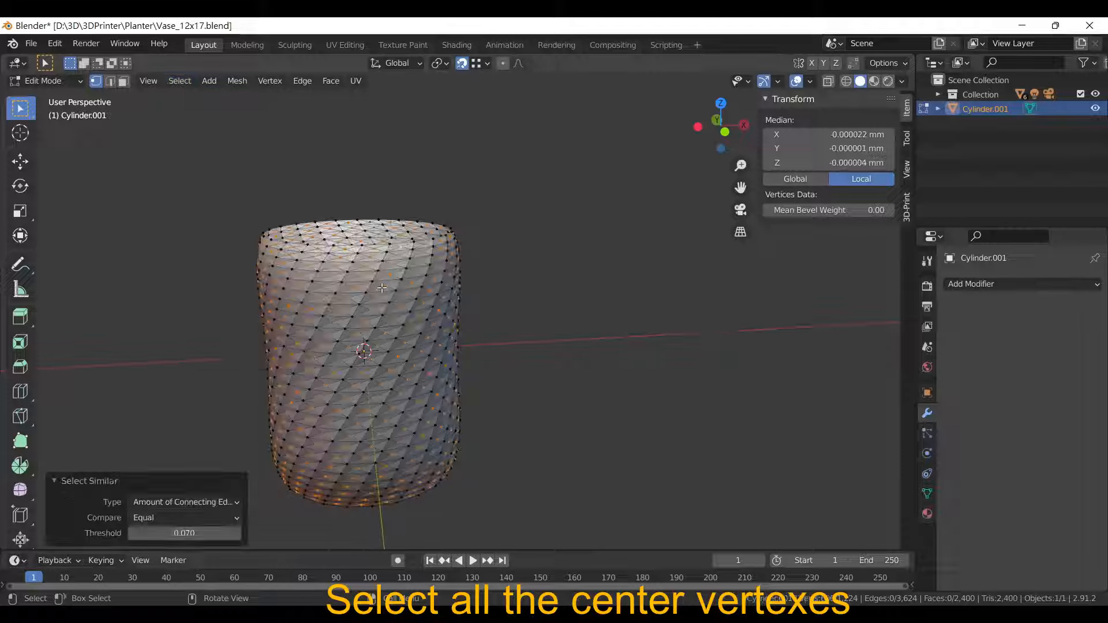
From the top view, scale the selected centre vertices inward by a factor of about 0.974.
{"action": "middle_click_drag", "start_coordinate": [323, 315], "coordinate": [424, 359]}
{"action": "key", "text": "KP_7"}
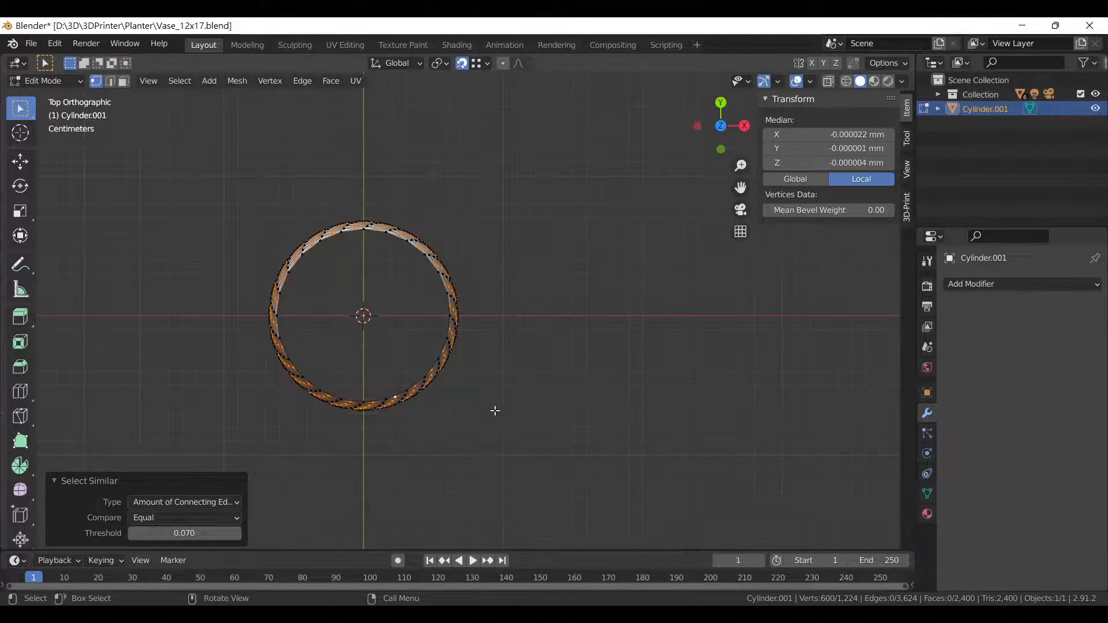
{"action": "scroll", "coordinate": [494, 411], "scroll_direction": "up", "scroll_amount": 4}
{"action": "scroll", "coordinate": [400, 98], "scroll_direction": "up", "scroll_amount": 4}
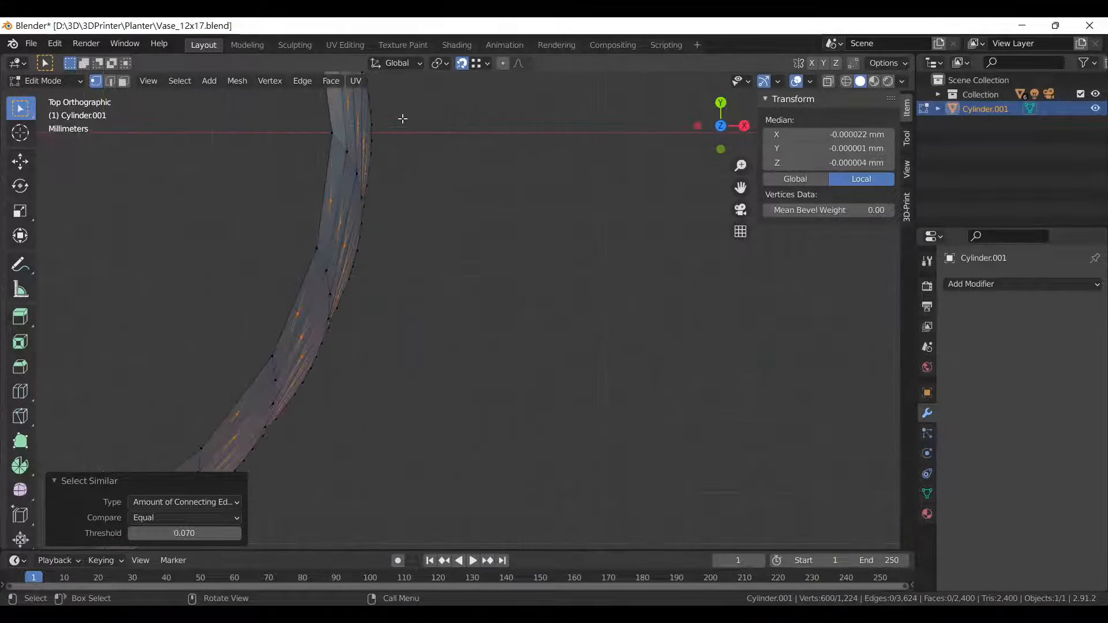
{"action": "middle_click_drag", "start_coordinate": [397, 181], "coordinate": [580, 341], "text": "shift"}
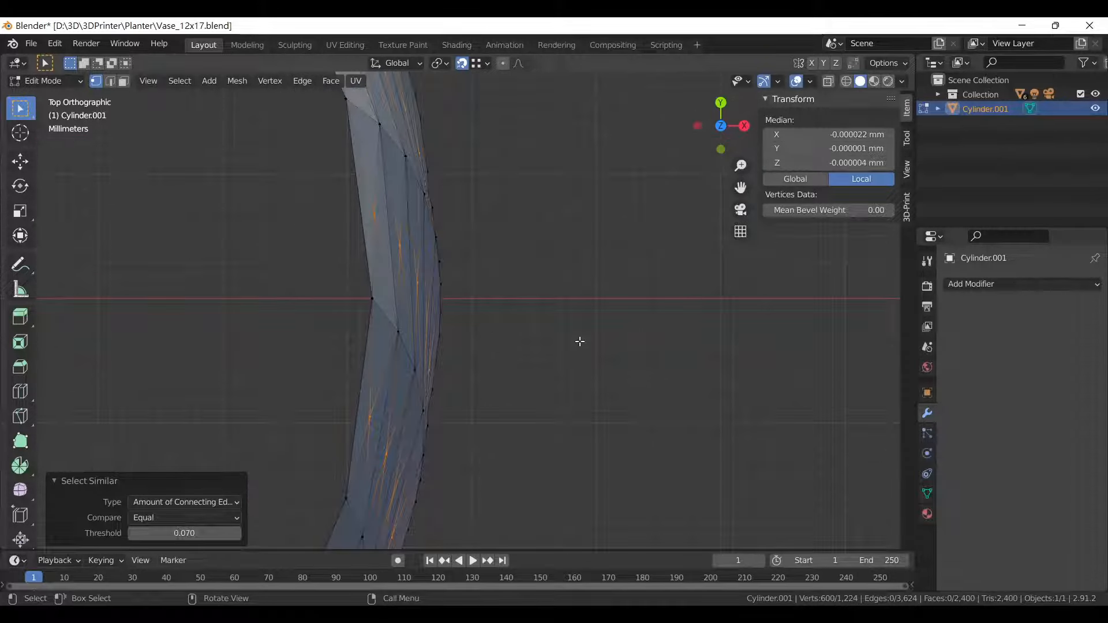
{"action": "key", "text": "s"}
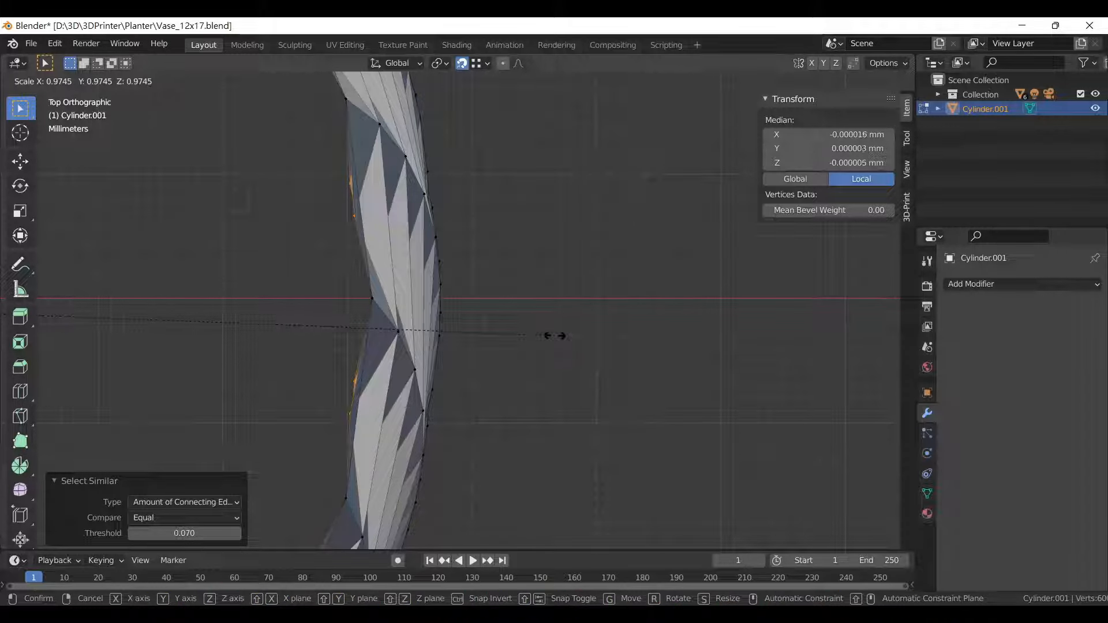
{"action": "left_click", "coordinate": [552, 333]}
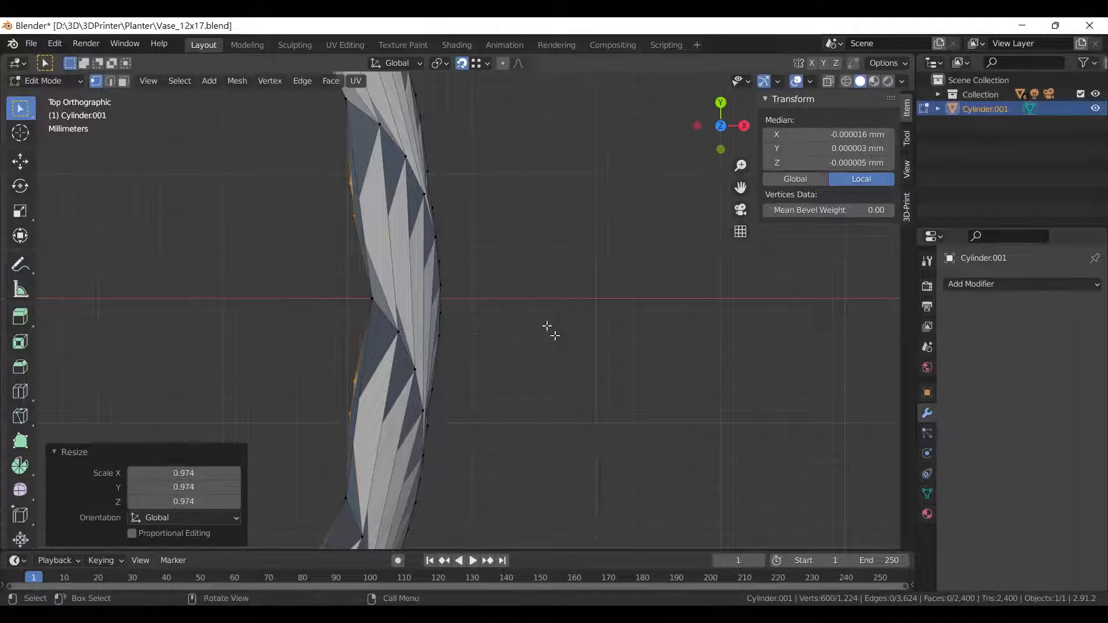
Examine the inward-faceted vase wall from several angles in Object Mode.
{"action": "mouse_move", "coordinate": [549, 329]}
{"action": "middle_mouse_down"}
{"action": "mouse_move", "coordinate": [478, 244]}
{"action": "mouse_move", "coordinate": [444, 128]}
{"action": "mouse_move", "coordinate": [450, 138]}
{"action": "middle_mouse_up"}
{"action": "scroll", "coordinate": [459, 180], "scroll_direction": "down", "scroll_amount": 3}
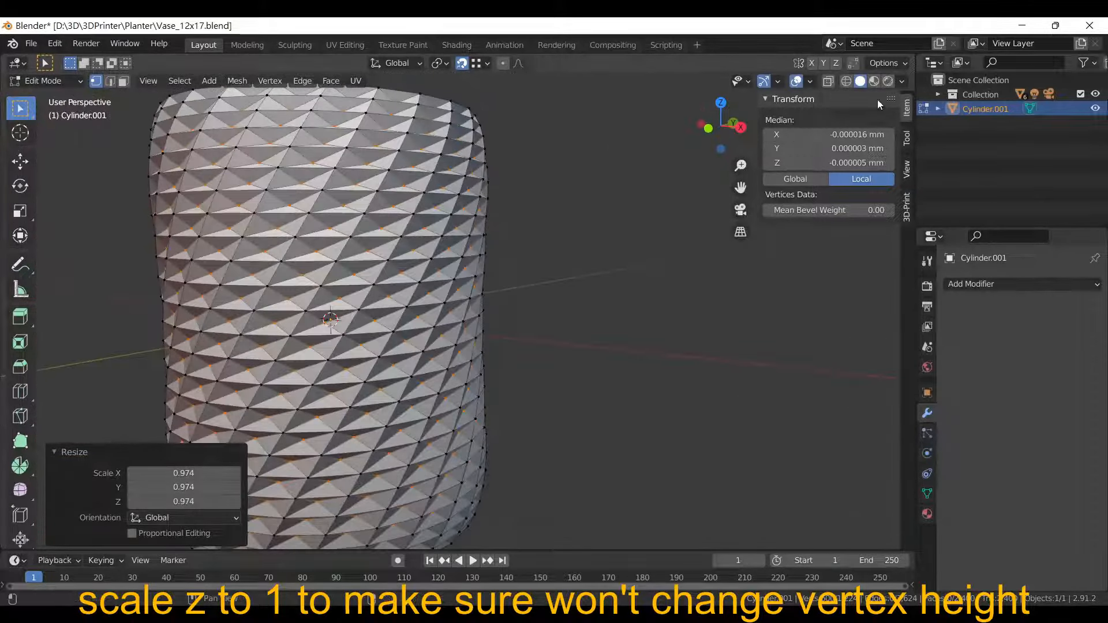
{"action": "key", "text": "Tab"}
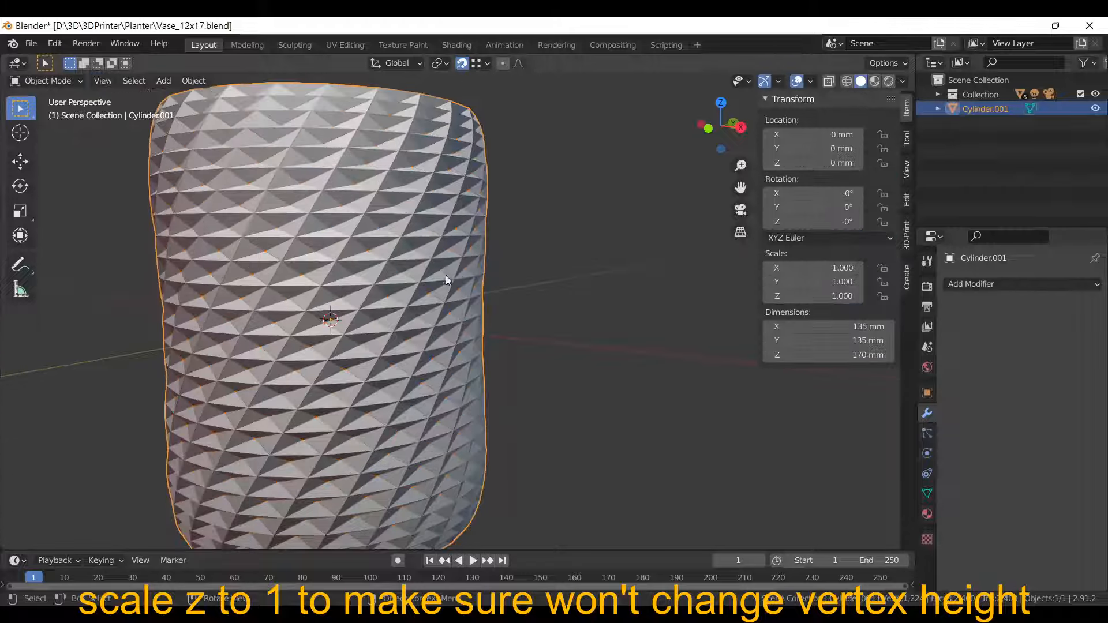
{"action": "middle_click_drag", "start_coordinate": [445, 275], "coordinate": [418, 277]}
{"action": "scroll", "coordinate": [493, 310], "scroll_direction": "down", "scroll_amount": 4}
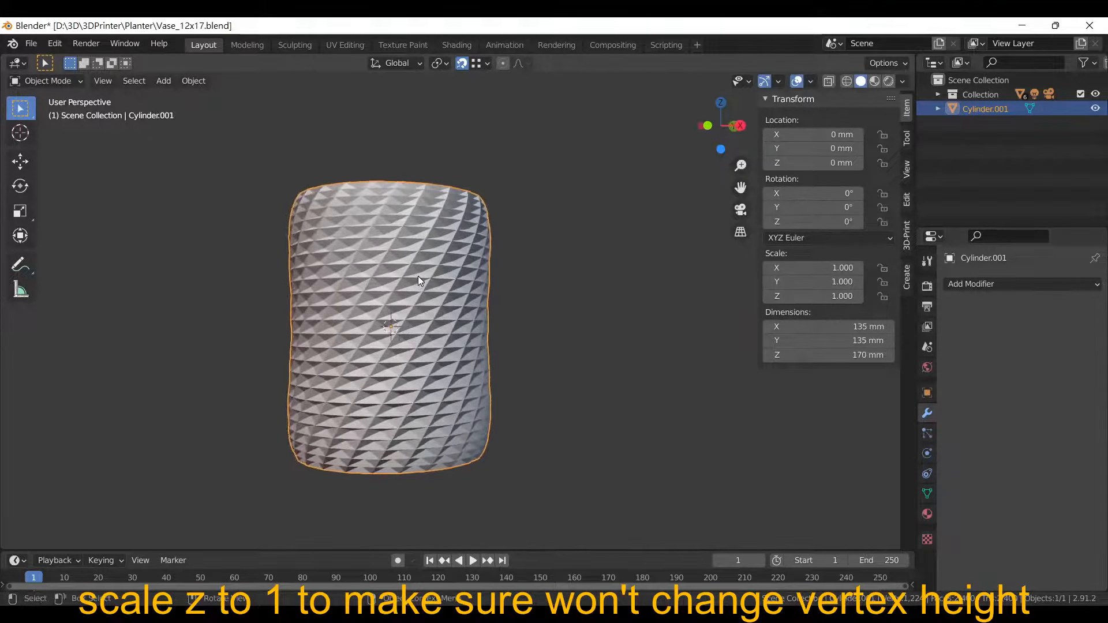
{"action": "scroll", "coordinate": [418, 277], "scroll_direction": "up", "scroll_amount": 5}
{"action": "scroll", "coordinate": [418, 276], "scroll_direction": "up", "scroll_amount": 2}
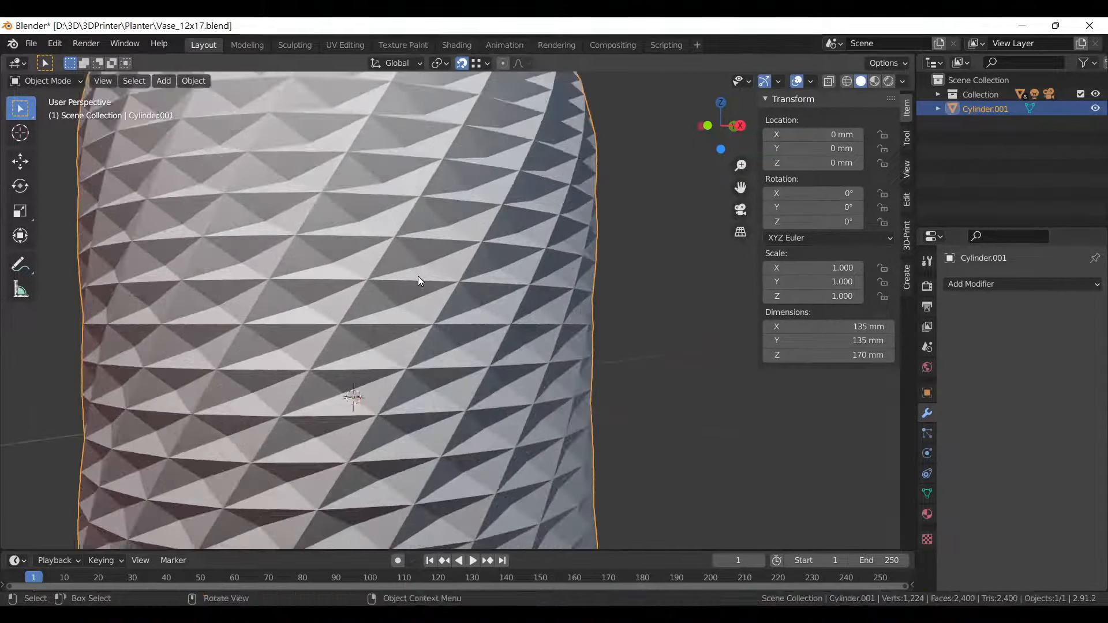
{"action": "middle_click_drag", "start_coordinate": [418, 276], "coordinate": [419, 373]}
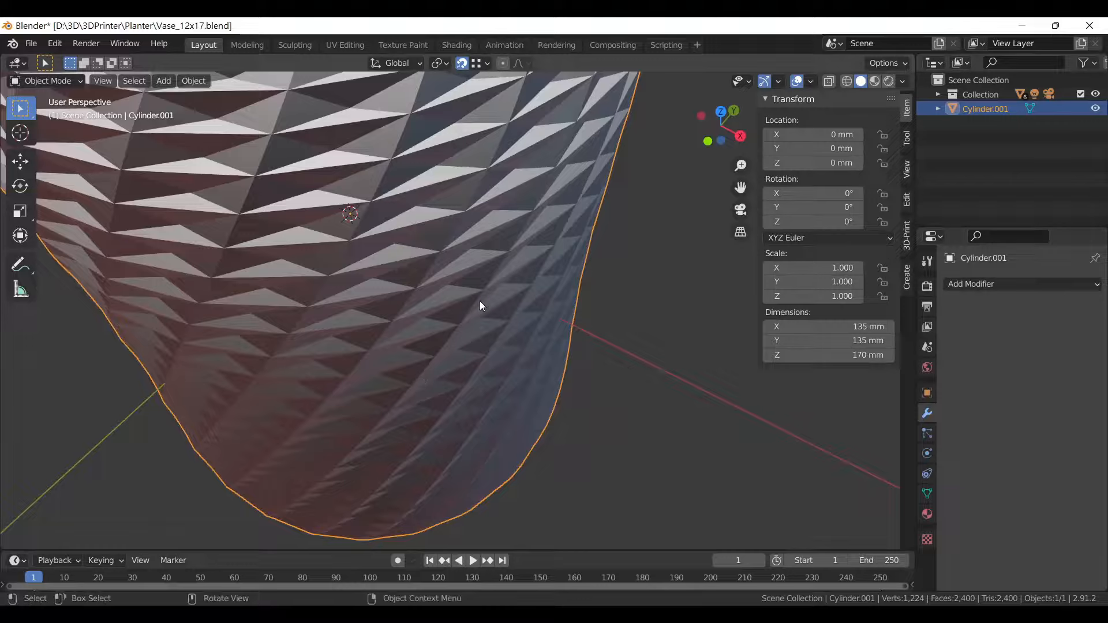
Undo the inward scaling of the centre vertices and scale them outward by a factor of about 1.028 in top view.
{"action": "key", "text": "Tab"}
{"action": "key", "text": "ctrl+z"}
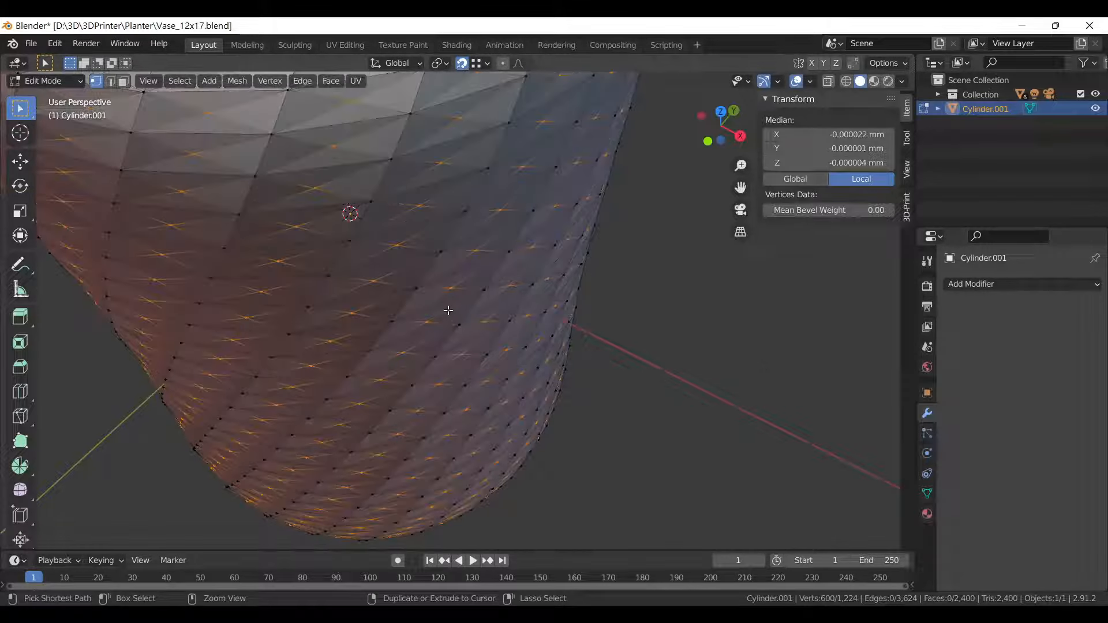
{"action": "key", "text": "KP_7"}
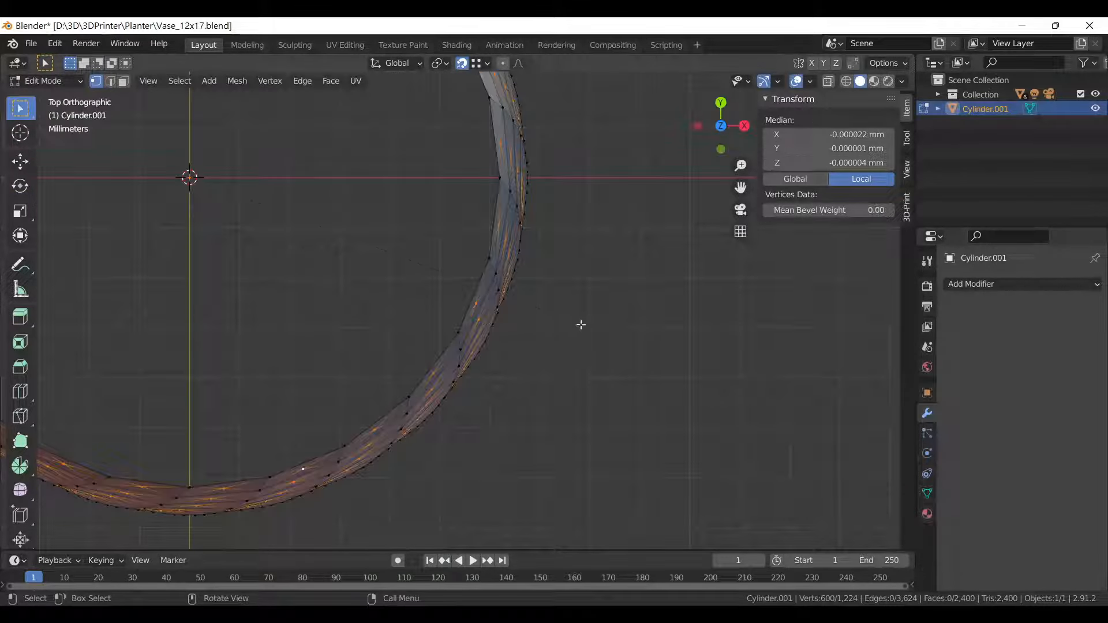
{"action": "key", "text": "s"}
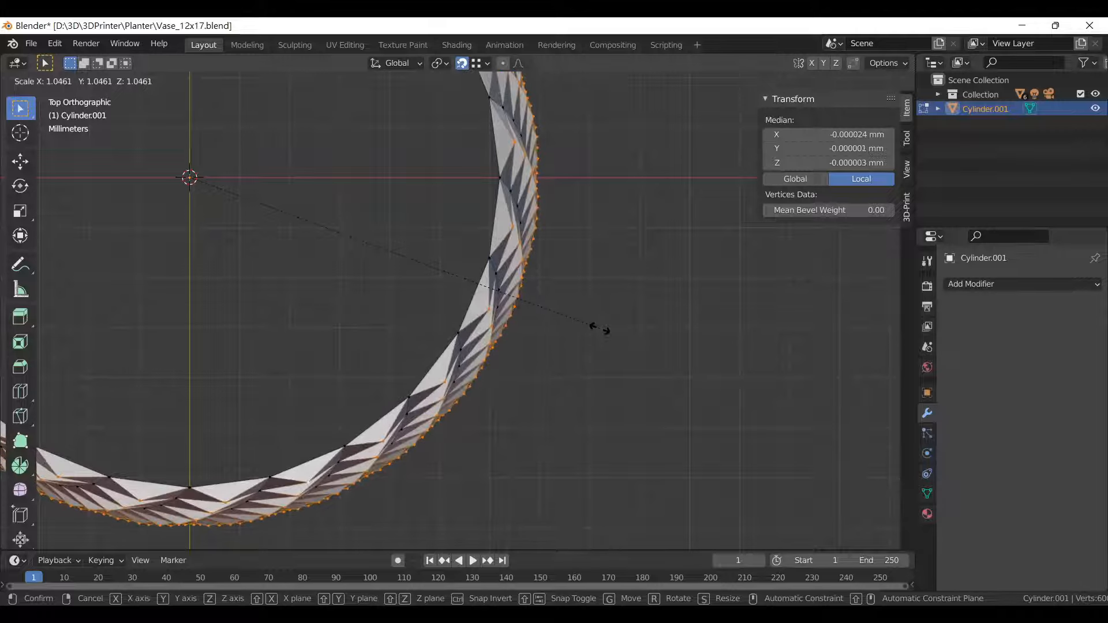
{"action": "right_click", "coordinate": [600, 329]}
{"action": "scroll", "coordinate": [598, 329], "scroll_direction": "up", "scroll_amount": 4}
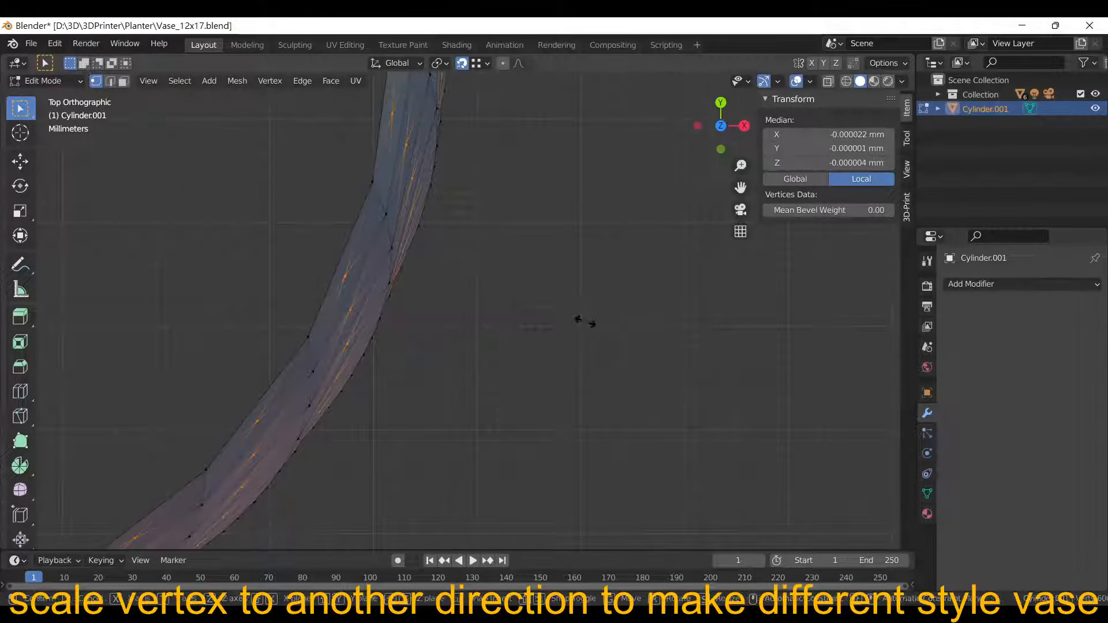
{"action": "key", "text": "s"}
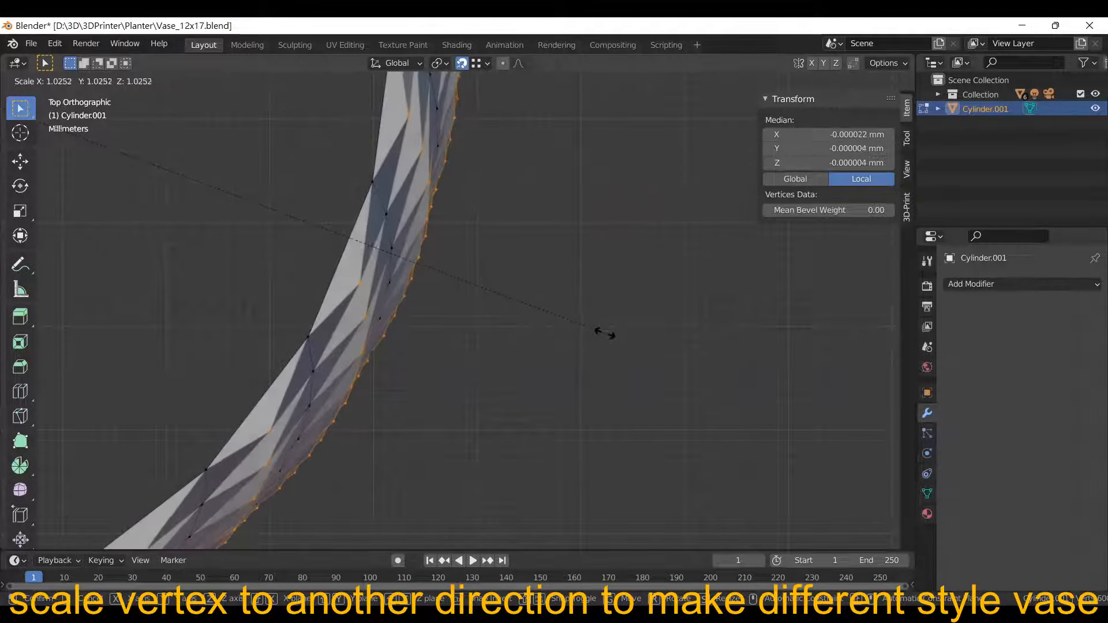
{"action": "left_click", "coordinate": [602, 332]}
Deselect the vertices and examine the outward-faceted vase wall from several sides in Object Mode.
{"action": "middle_click_drag", "start_coordinate": [492, 237], "coordinate": [456, 115]}
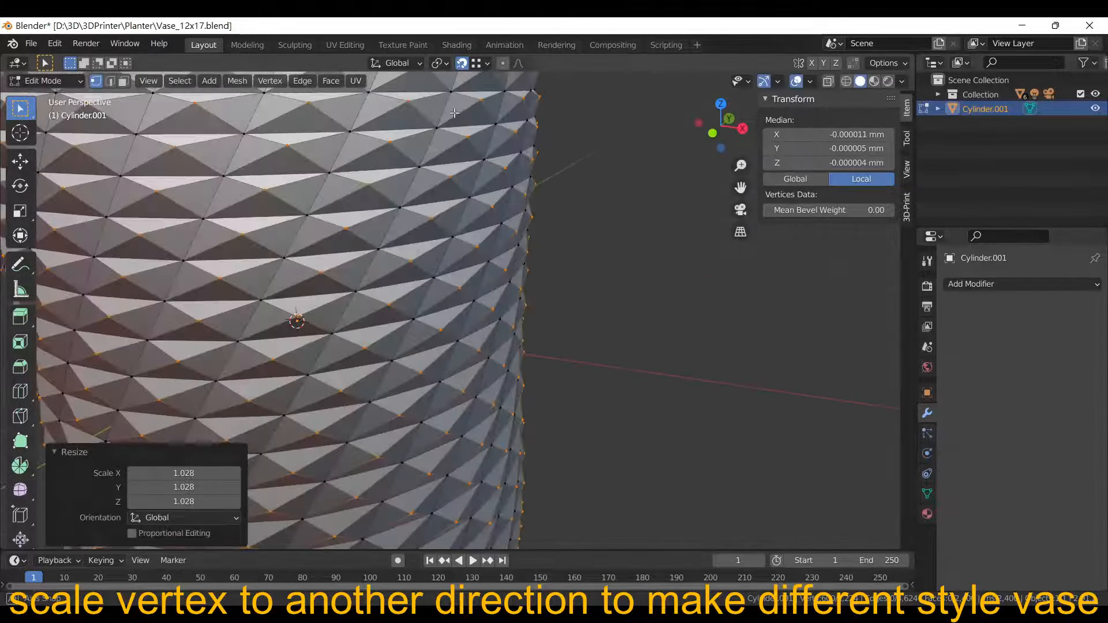
{"action": "scroll", "coordinate": [456, 114], "scroll_direction": "down", "scroll_amount": 2}
{"action": "scroll", "coordinate": [437, 268], "scroll_direction": "down", "scroll_amount": 1}
{"action": "left_click", "coordinate": [628, 284]}
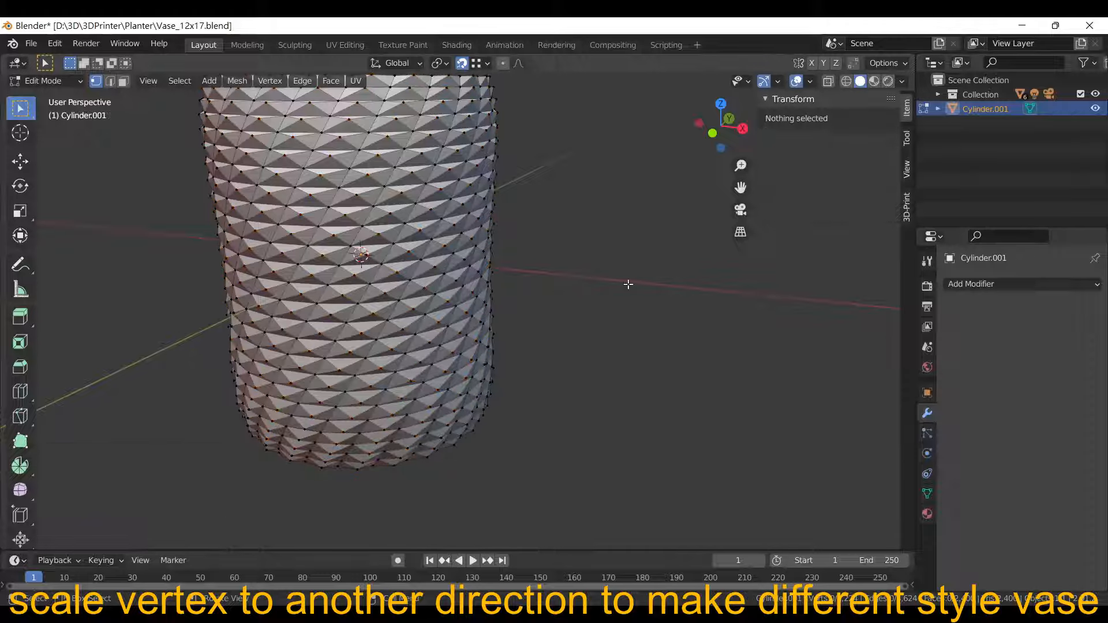
{"action": "scroll", "coordinate": [555, 273], "scroll_direction": "down", "scroll_amount": 2}
{"action": "middle_click_drag", "start_coordinate": [511, 284], "coordinate": [307, 256]}
{"action": "key", "text": "Tab"}
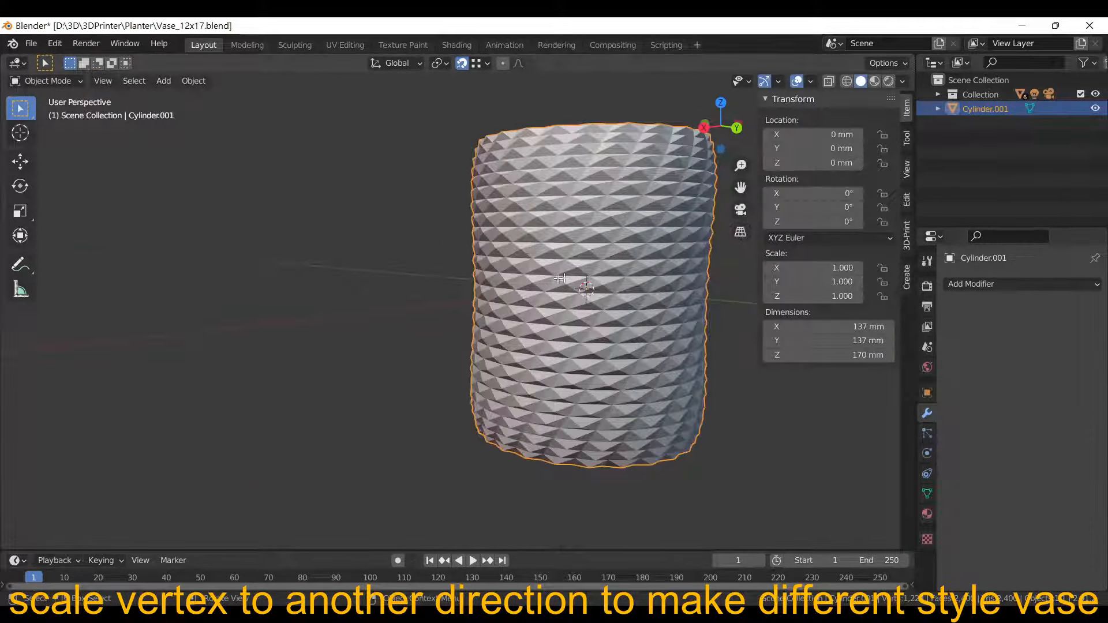
{"action": "middle_click_drag", "start_coordinate": [563, 279], "coordinate": [655, 247]}
{"action": "middle_click_drag", "start_coordinate": [667, 205], "coordinate": [625, 294]}
Return to Edit Mode and undo the deselection and the outward scaling of the centre vertices.
{"action": "key", "text": "Tab"}
{"action": "key", "text": "ctrl+z"}
{"action": "key", "text": "ctrl+z"}
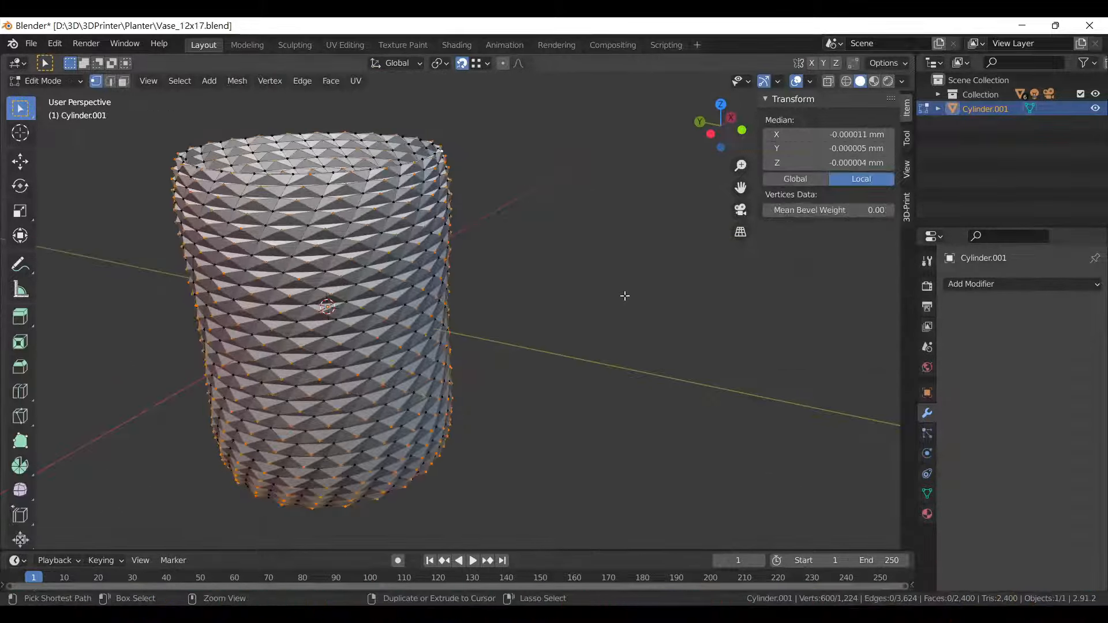
Scale the selected centre vertices of the vase wall inward by a factor of about 0.974 from the top view.
{"action": "middle_click_drag", "start_coordinate": [439, 257], "coordinate": [427, 311]}
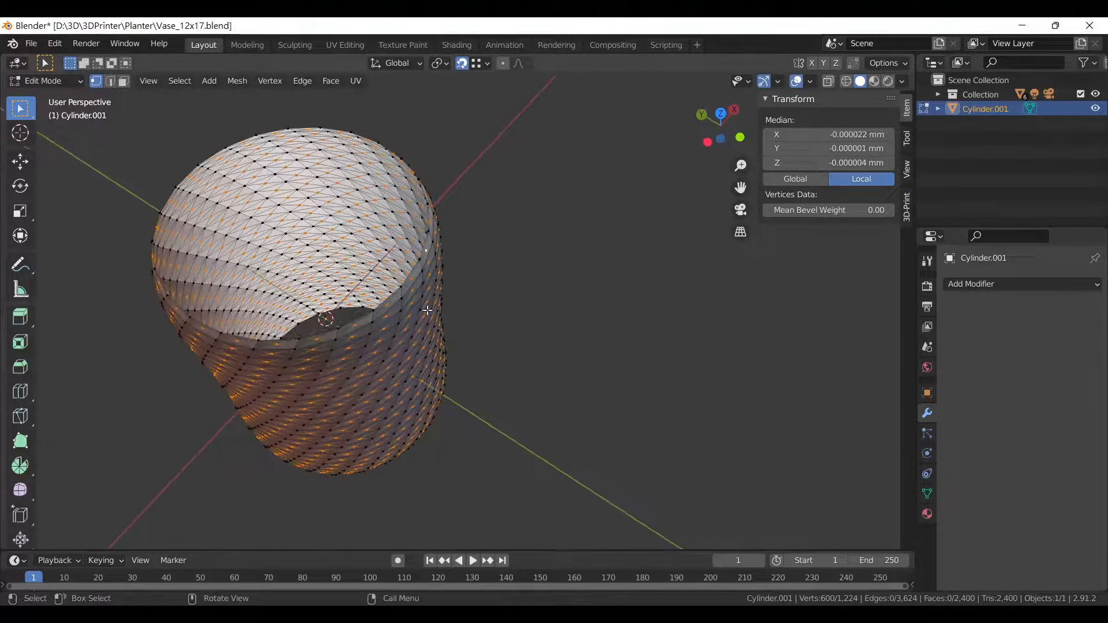
{"action": "key", "text": "KP_7"}
{"action": "scroll", "coordinate": [427, 310], "scroll_direction": "up", "scroll_amount": 5}
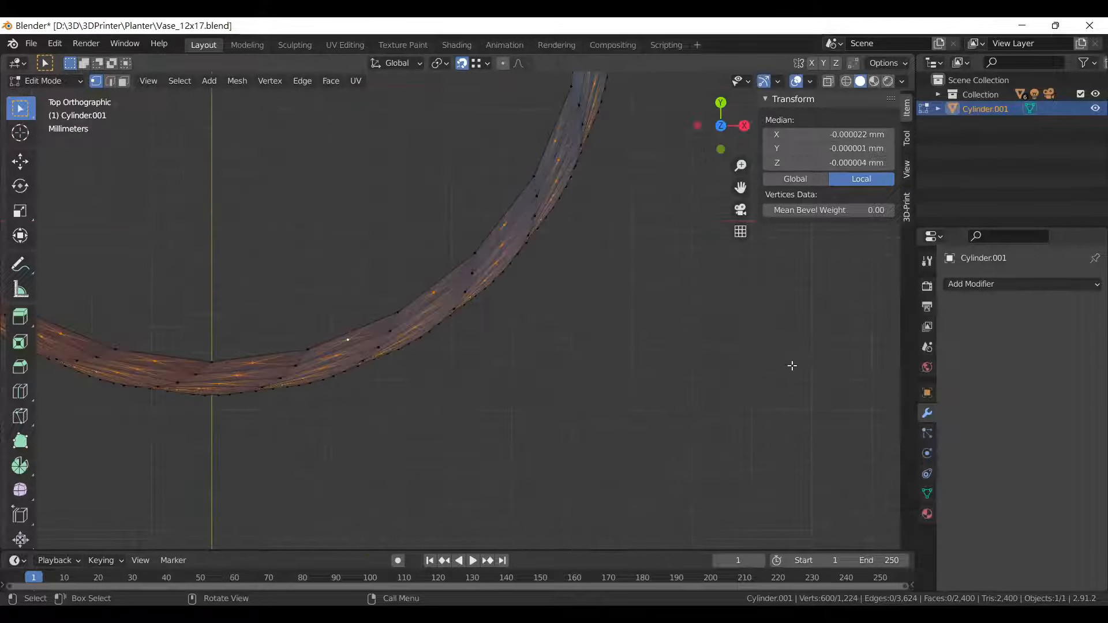
{"action": "key", "text": "s"}
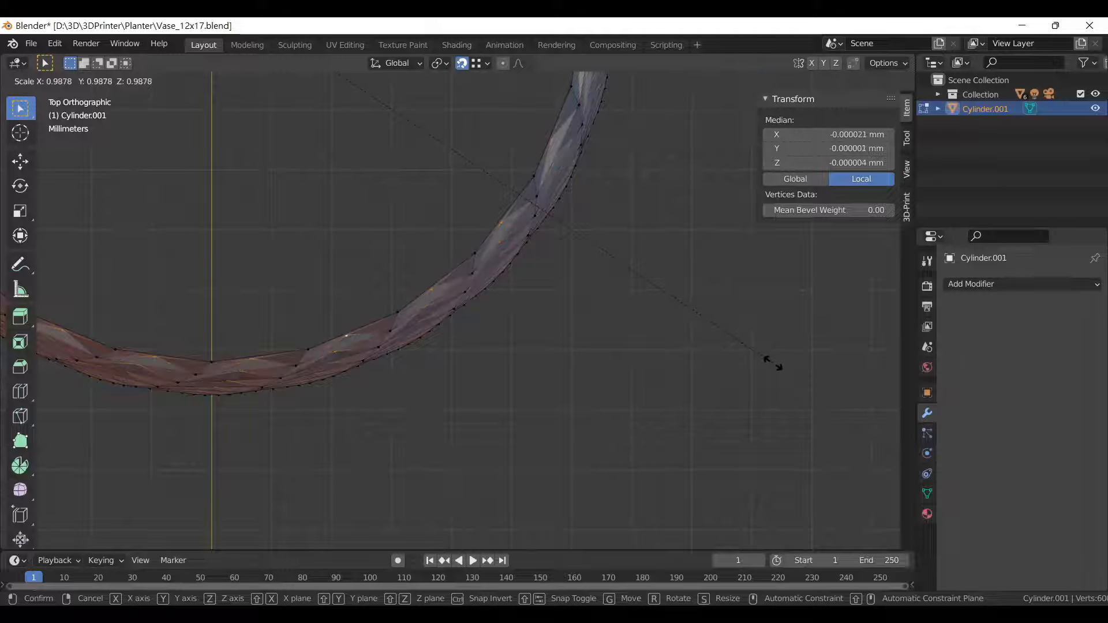
{"action": "right_click", "coordinate": [773, 364]}
{"action": "key", "text": "s"}
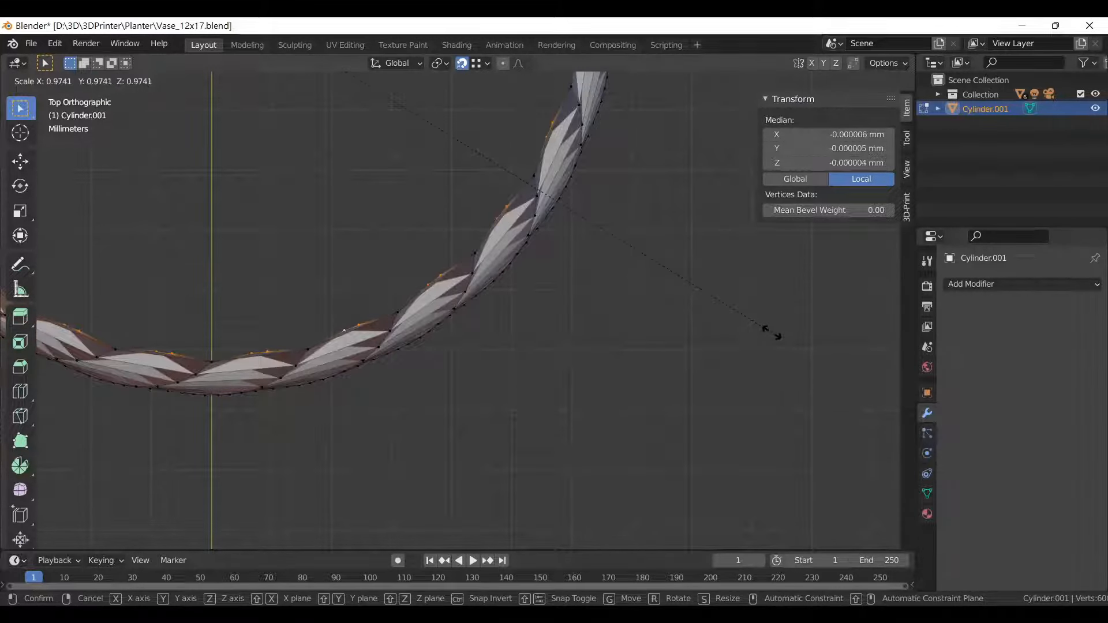
{"action": "left_click", "coordinate": [771, 333]}
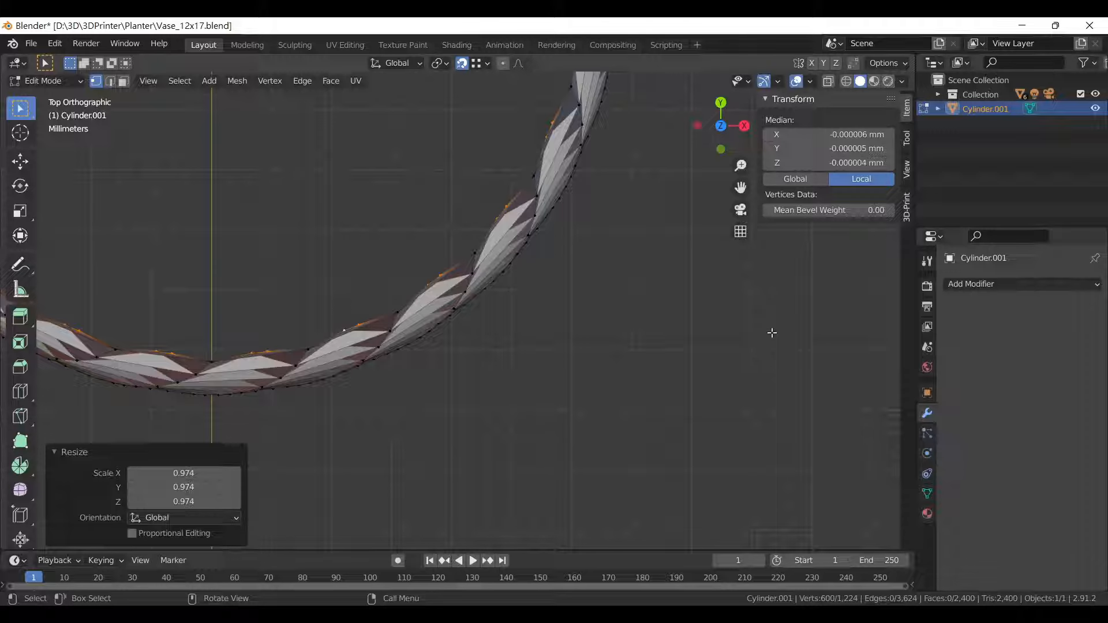
Set the resize factors of the centre vertices to 0.975 in X and Y and 1 in Z.
{"action": "left_click", "coordinate": [195, 473]}
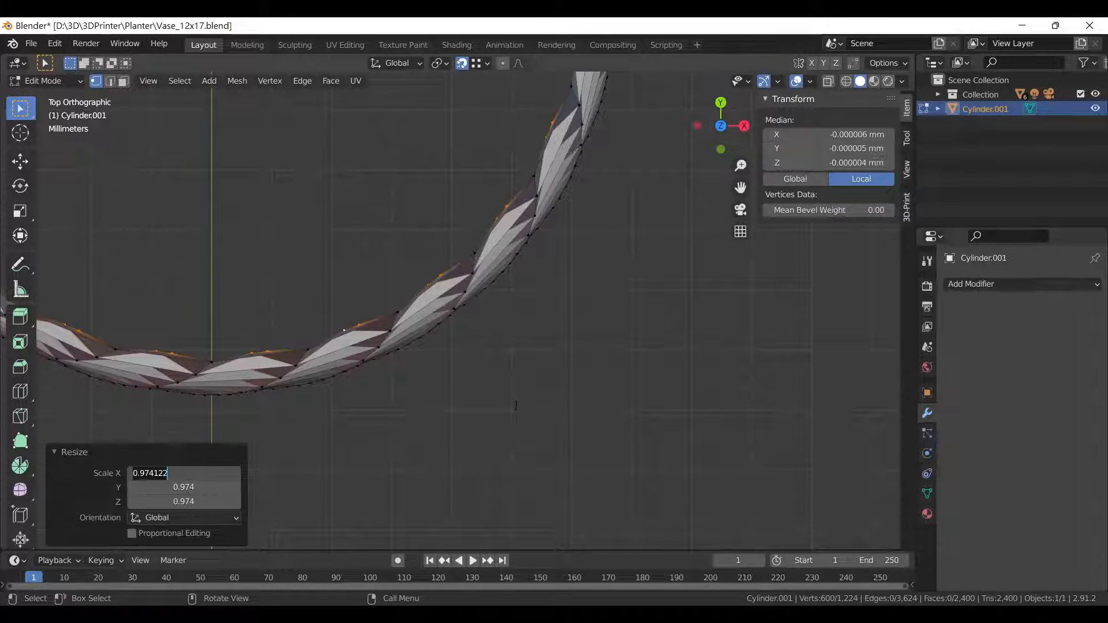
{"action": "type", "text": "0"}
{"action": "key", "text": "Tab"}
{"action": "type", "text": "0"}
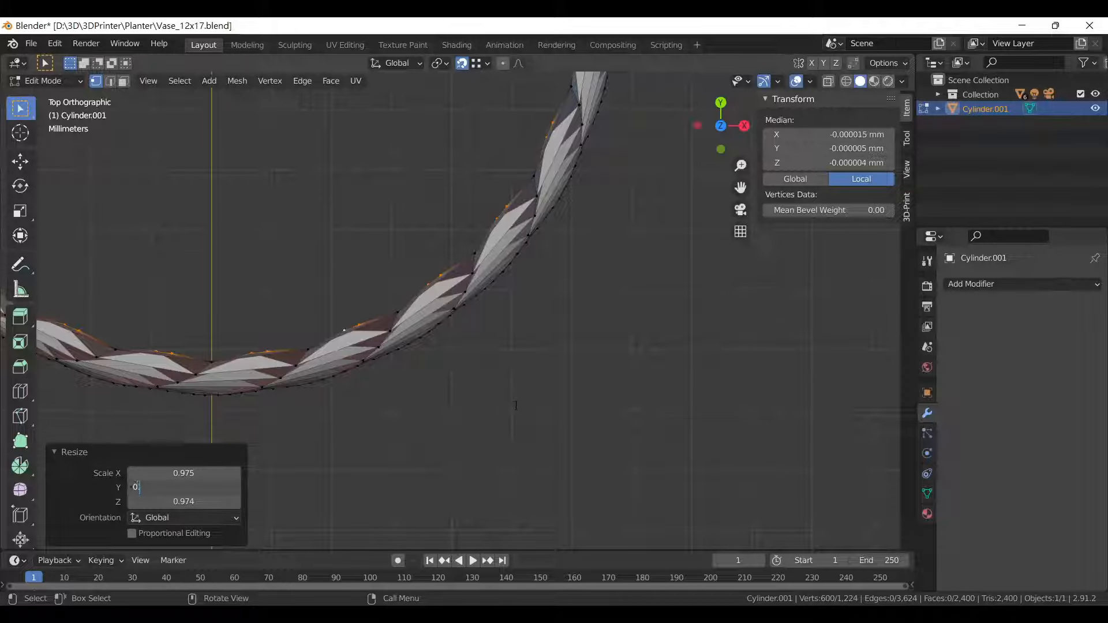
{"action": "key", "text": "Tab"}
{"action": "type", "text": "1"}
{"action": "key", "text": "Return"}
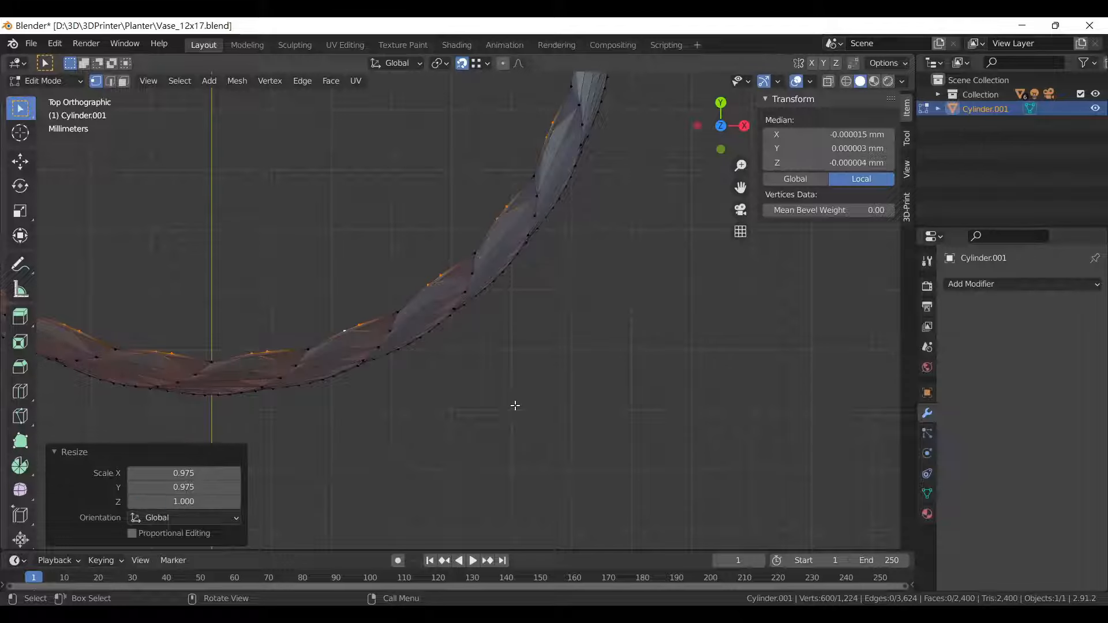
{"action": "scroll", "coordinate": [514, 406], "scroll_direction": "down", "scroll_amount": 5}
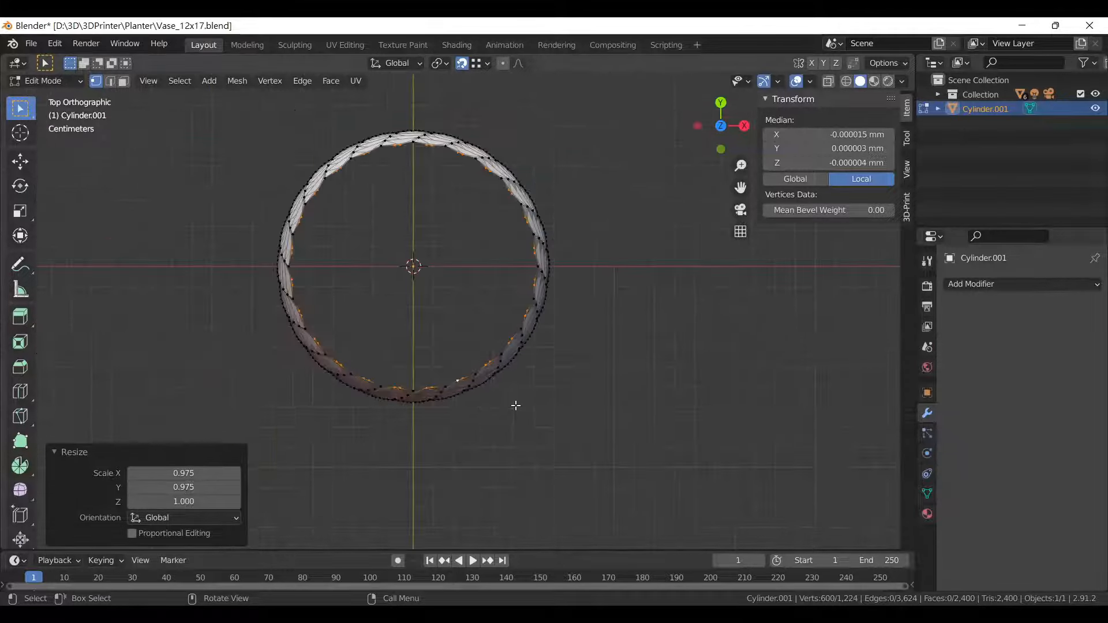
Examine the inward-faceted vase wall from several sides in Object Mode.
{"action": "middle_click_drag", "start_coordinate": [515, 404], "coordinate": [504, 296]}
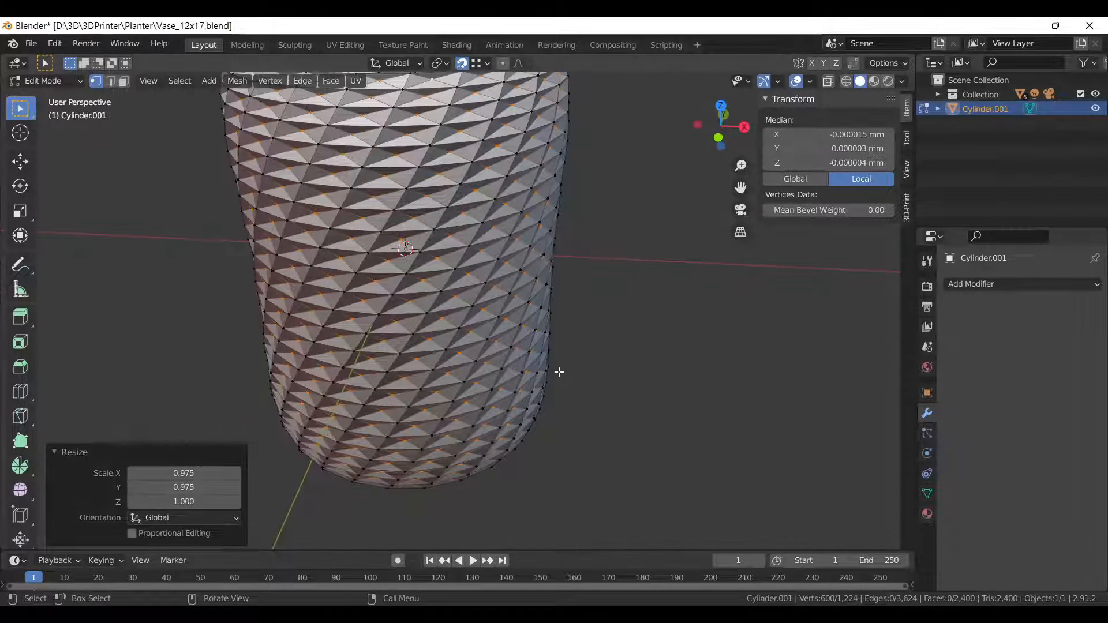
{"action": "key", "text": "Tab"}
{"action": "middle_click_drag", "start_coordinate": [494, 310], "coordinate": [342, 503]}
{"action": "scroll", "coordinate": [342, 503], "scroll_direction": "down", "scroll_amount": 3}
{"action": "scroll", "coordinate": [438, 283], "scroll_direction": "up", "scroll_amount": 4}
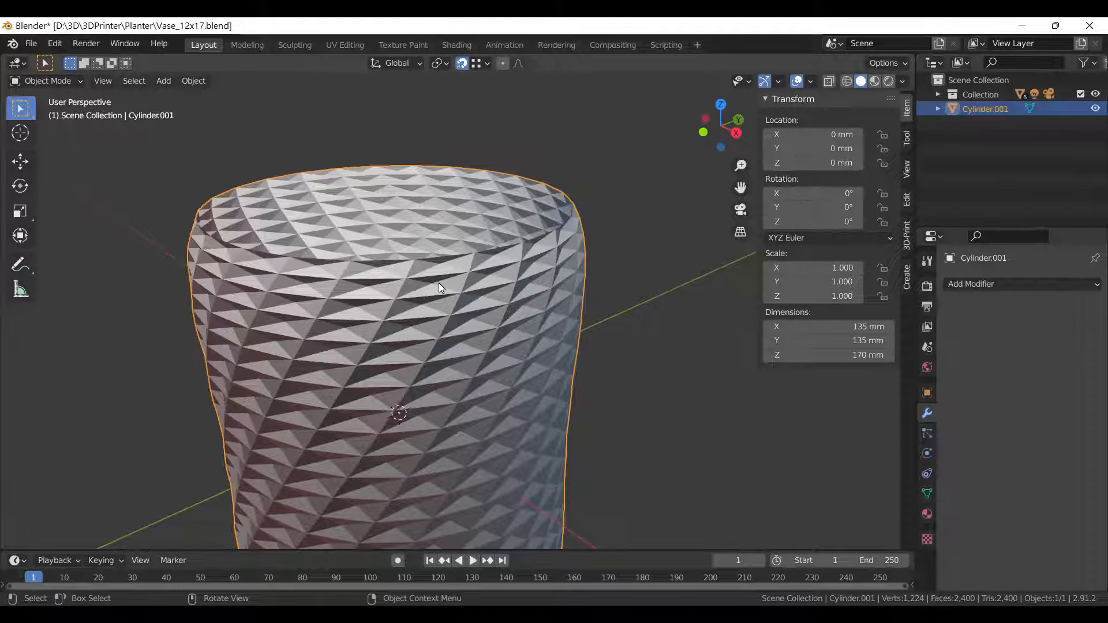
{"action": "scroll", "coordinate": [439, 283], "scroll_direction": "down", "scroll_amount": 3}
{"action": "middle_click_drag", "start_coordinate": [439, 282], "coordinate": [435, 306]}
In Edit Mode, clear the selection, select the edge loop around the vase's bottom opening and fill it with a face.
{"action": "key", "text": "Tab"}
{"action": "scroll", "coordinate": [436, 306], "scroll_direction": "down", "scroll_amount": 1}
{"action": "scroll", "coordinate": [414, 514], "scroll_direction": "up", "scroll_amount": 1}
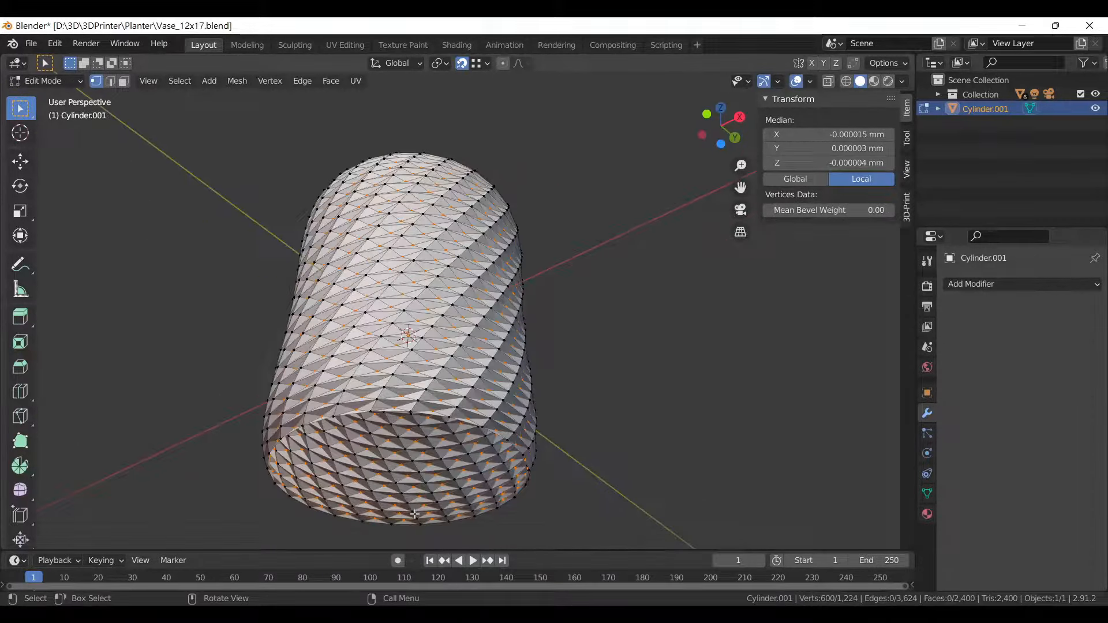
{"action": "key", "text": "2"}
{"action": "key", "text": "alt+a"}
{"action": "left_click", "coordinate": [408, 524], "text": "alt"}
{"action": "left_click", "coordinate": [408, 524], "text": "alt"}
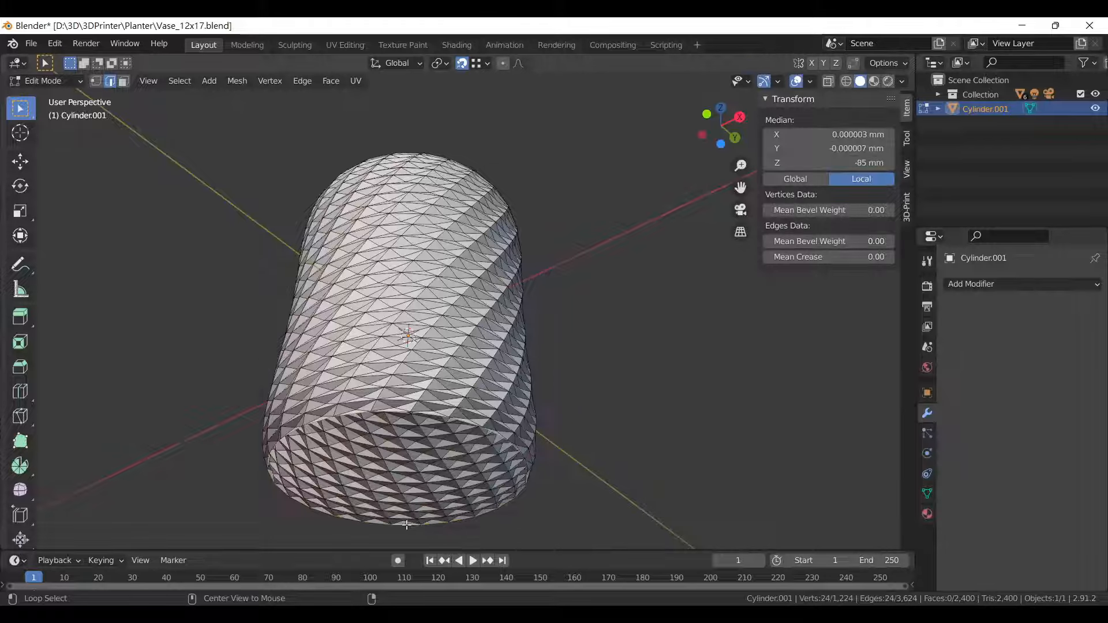
{"action": "key", "text": "f"}
Fill the edge loop around the vase's top opening with a face and check the cap in Object Mode.
{"action": "middle_click_drag", "start_coordinate": [504, 293], "coordinate": [521, 235]}
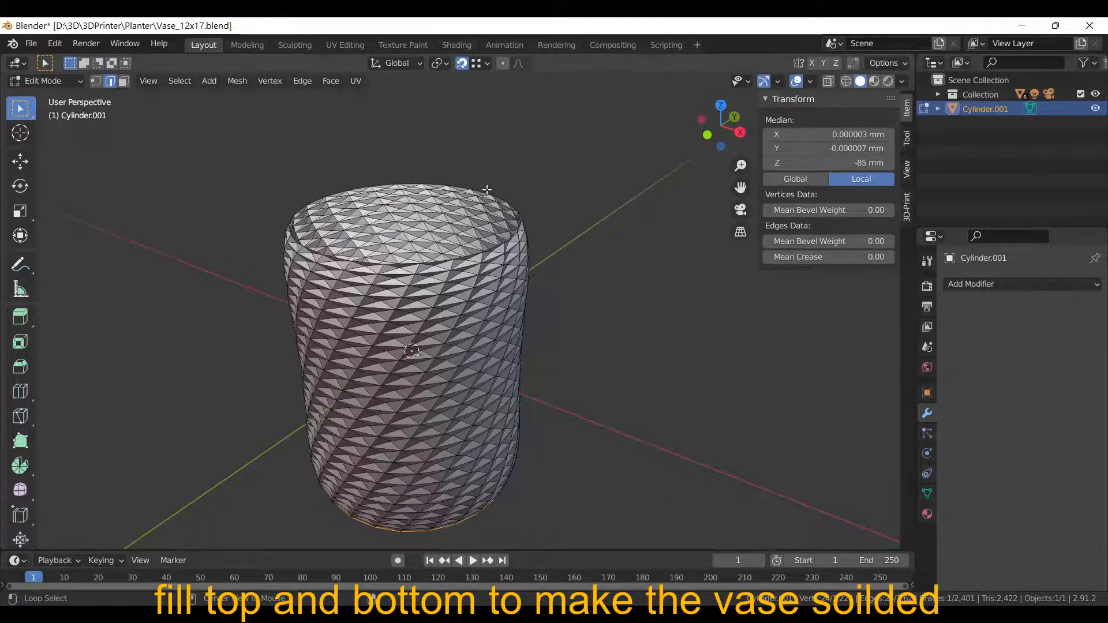
{"action": "left_click", "coordinate": [487, 190], "text": "alt"}
{"action": "key", "text": "f"}
{"action": "key", "text": "Tab"}
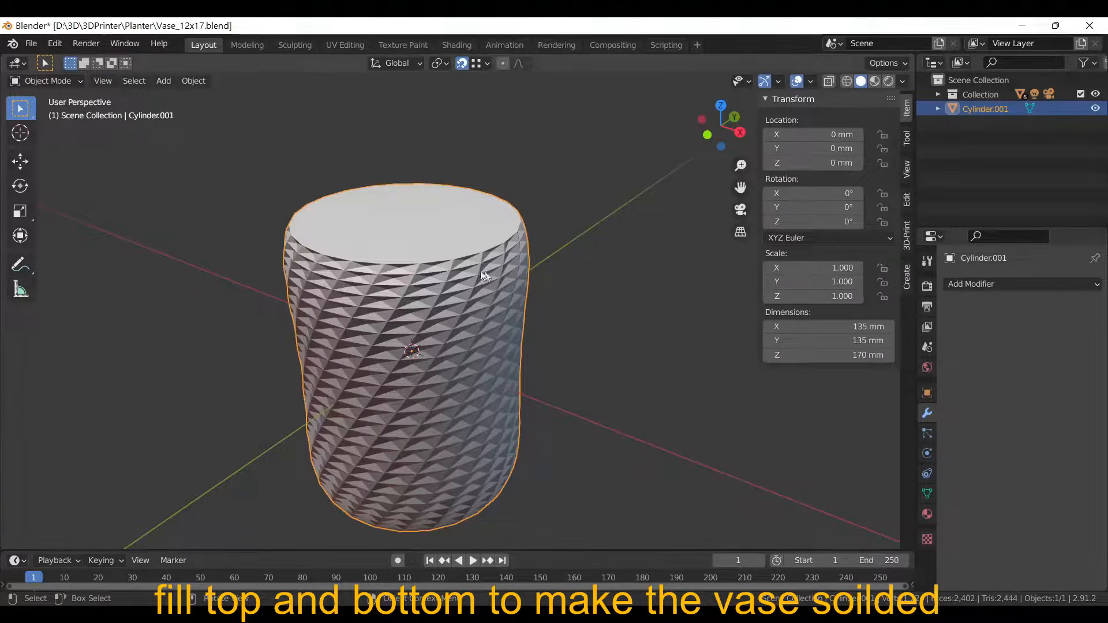
{"action": "scroll", "coordinate": [483, 271], "scroll_direction": "up", "scroll_amount": 2}
{"action": "middle_click_drag", "start_coordinate": [481, 265], "coordinate": [444, 305]}
{"action": "scroll", "coordinate": [386, 487], "scroll_direction": "down", "scroll_amount": 2}
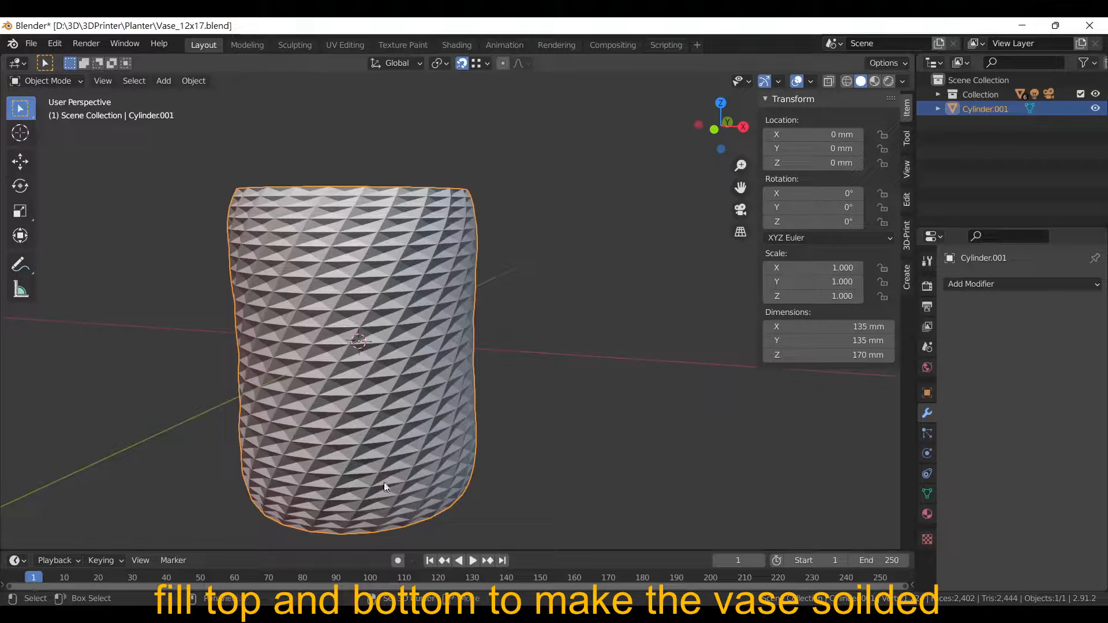
Delete the face that closes the bottom of the vase.
{"action": "middle_click_drag", "start_coordinate": [386, 487], "coordinate": [410, 233], "text": "shift"}
{"action": "scroll", "coordinate": [414, 280], "scroll_direction": "up", "scroll_amount": 2}
{"action": "scroll", "coordinate": [414, 279], "scroll_direction": "up", "scroll_amount": 1}
{"action": "scroll", "coordinate": [414, 279], "scroll_direction": "down", "scroll_amount": 1}
{"action": "scroll", "coordinate": [414, 279], "scroll_direction": "up", "scroll_amount": 1}
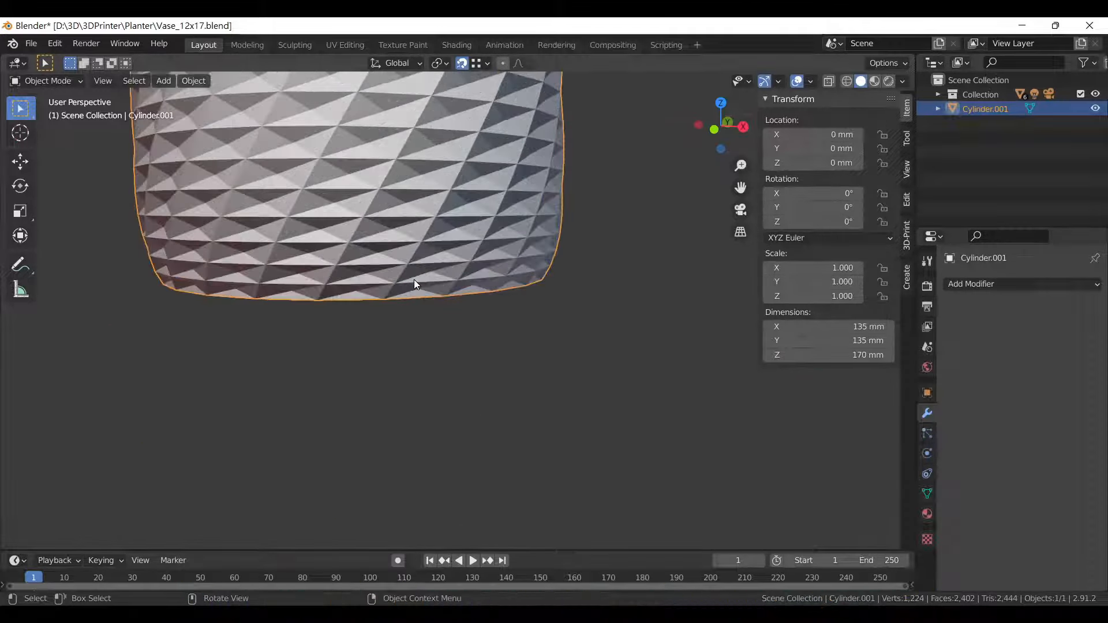
{"action": "middle_click_drag", "start_coordinate": [414, 279], "coordinate": [417, 223]}
{"action": "key", "text": "Tab"}
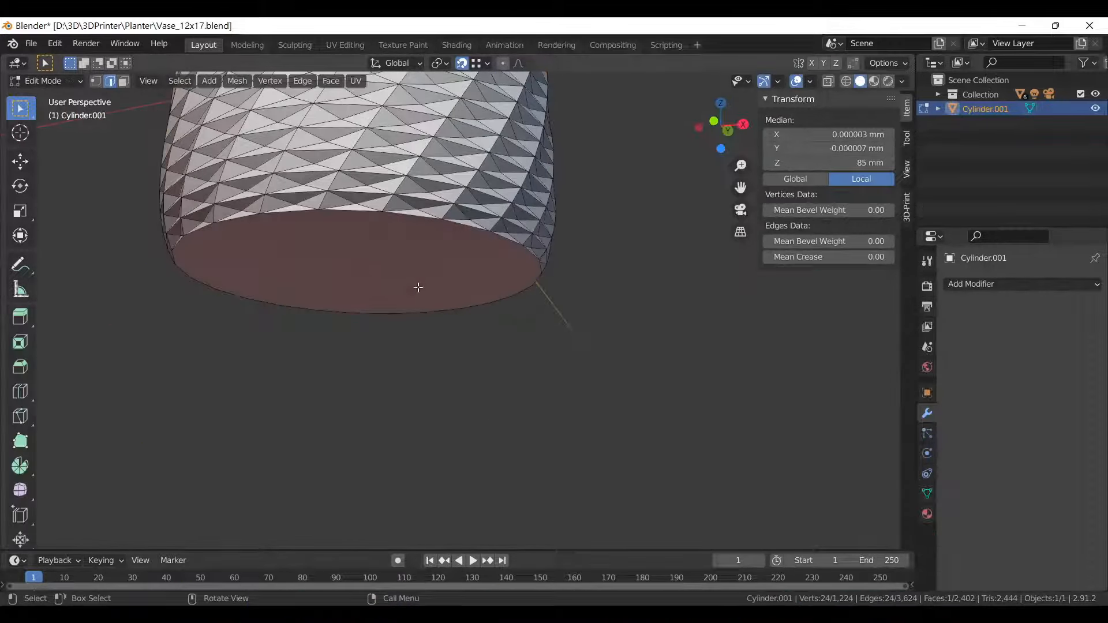
{"action": "key", "text": "3"}
{"action": "left_click", "coordinate": [385, 269]}
{"action": "key", "text": "x"}
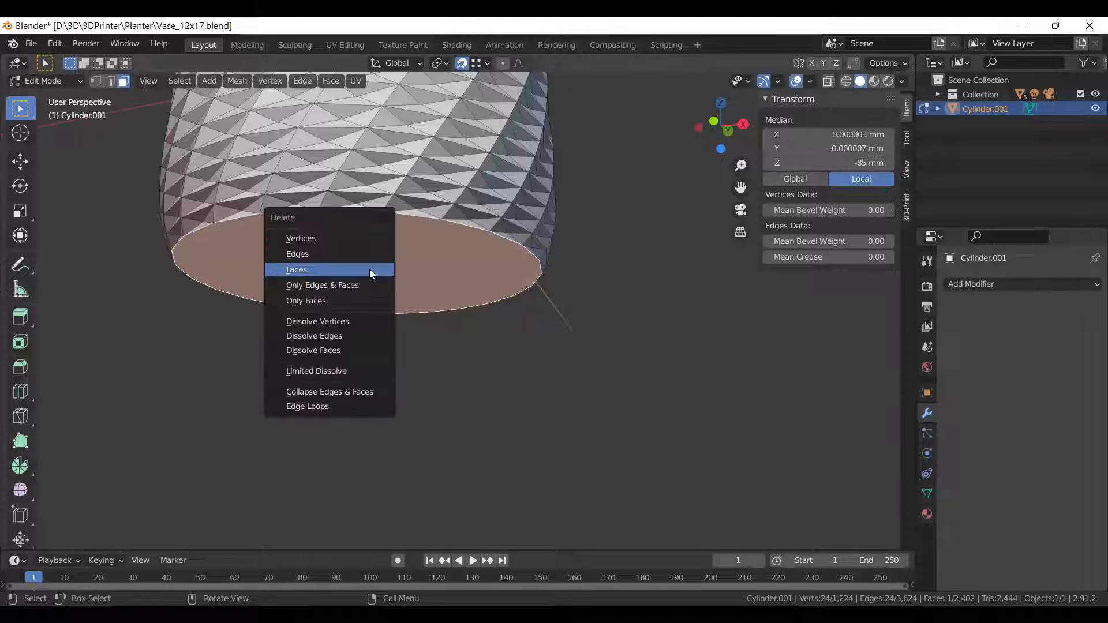
{"action": "left_click", "coordinate": [372, 271]}
Select the edge loop around the vase's open bottom and extrude it -3 mm along Z to form a foot.
{"action": "key", "text": "2"}
{"action": "left_click", "coordinate": [408, 314], "text": "alt"}
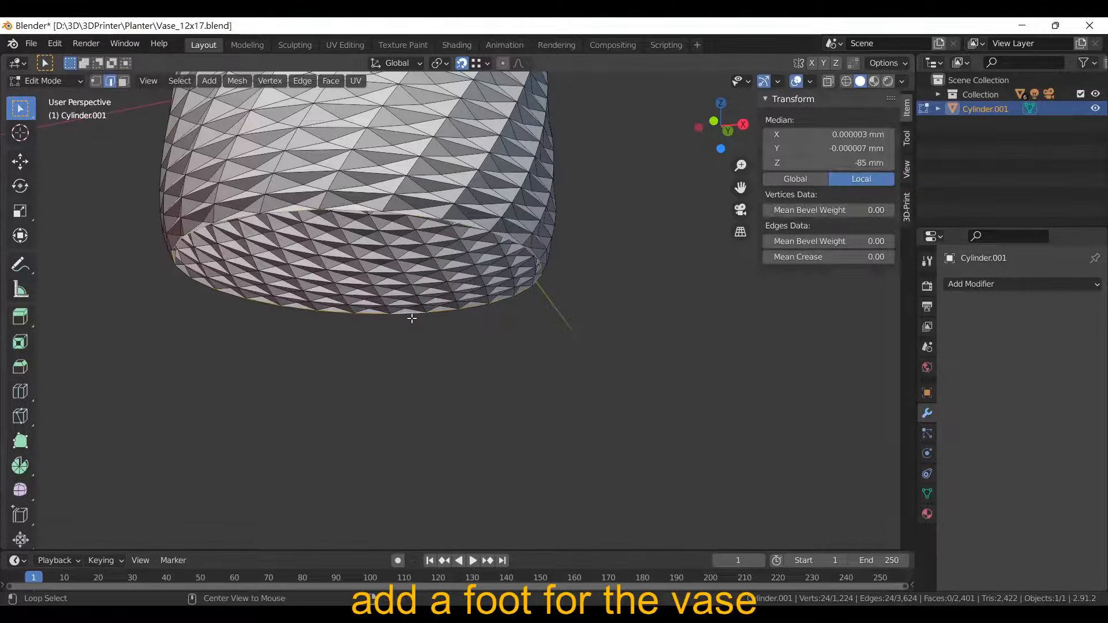
{"action": "key", "text": "KP_1"}
{"action": "scroll", "coordinate": [412, 318], "scroll_direction": "up", "scroll_amount": 5}
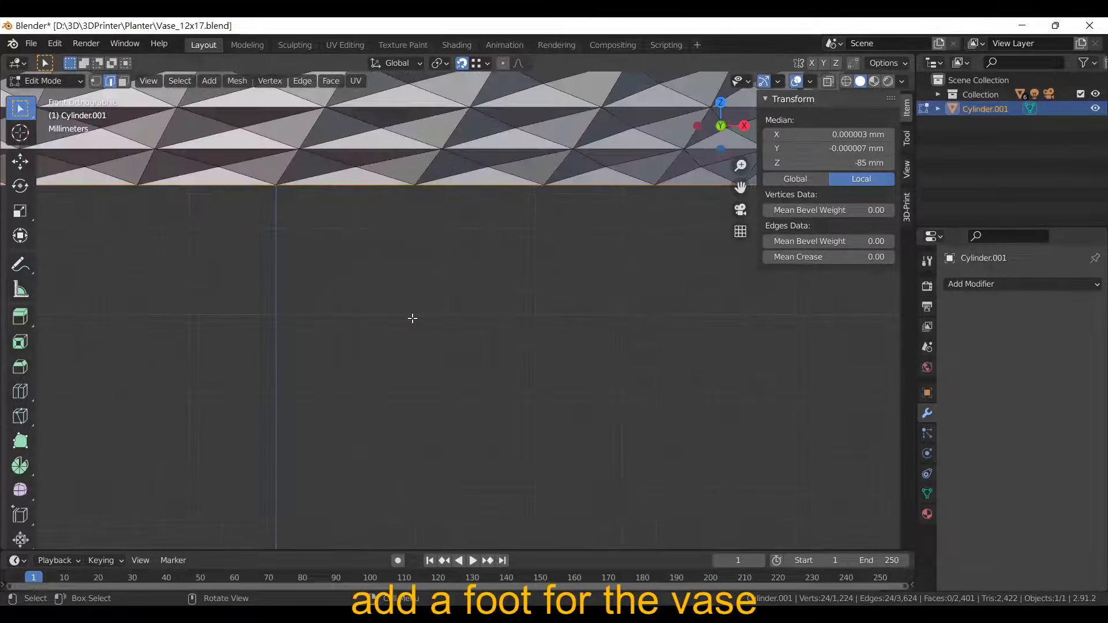
{"action": "key", "text": "e"}
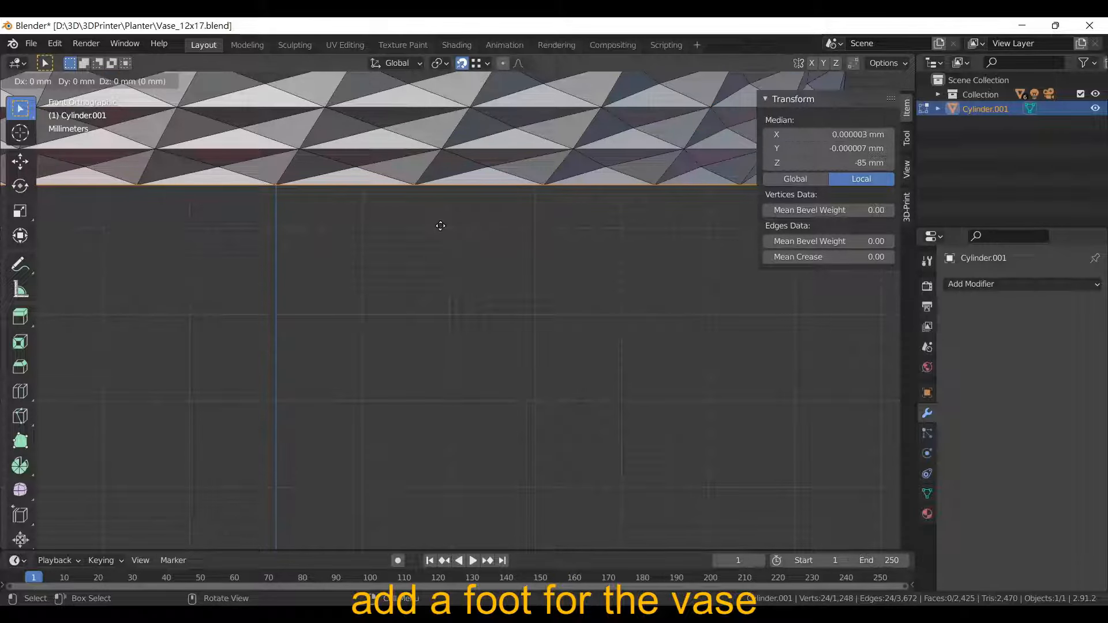
{"action": "key", "text": "z"}
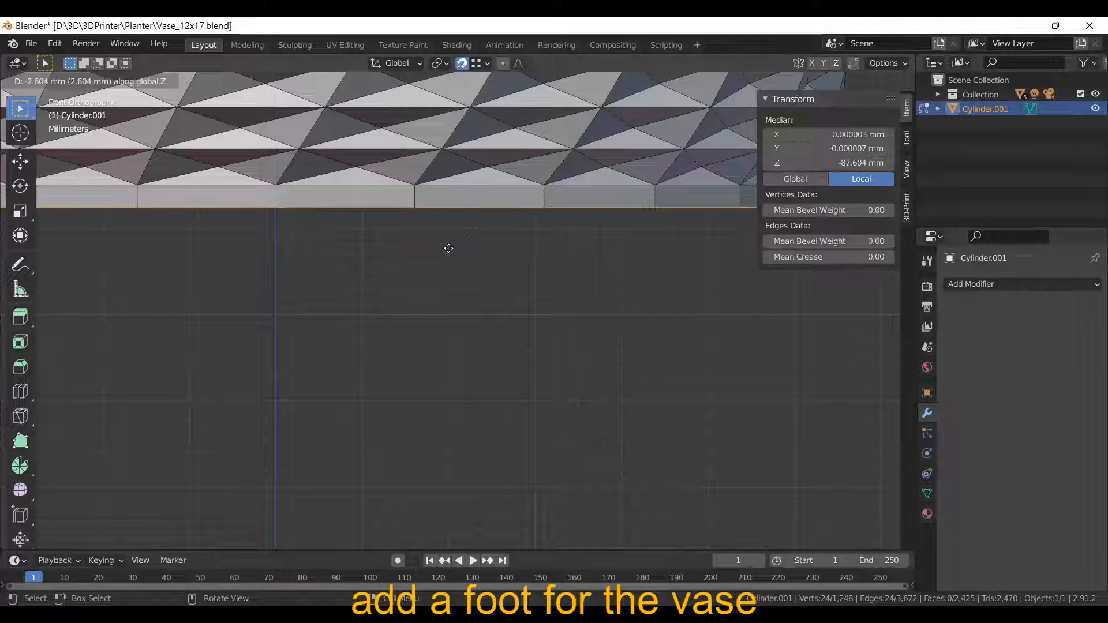
{"action": "type", "text": "3"}
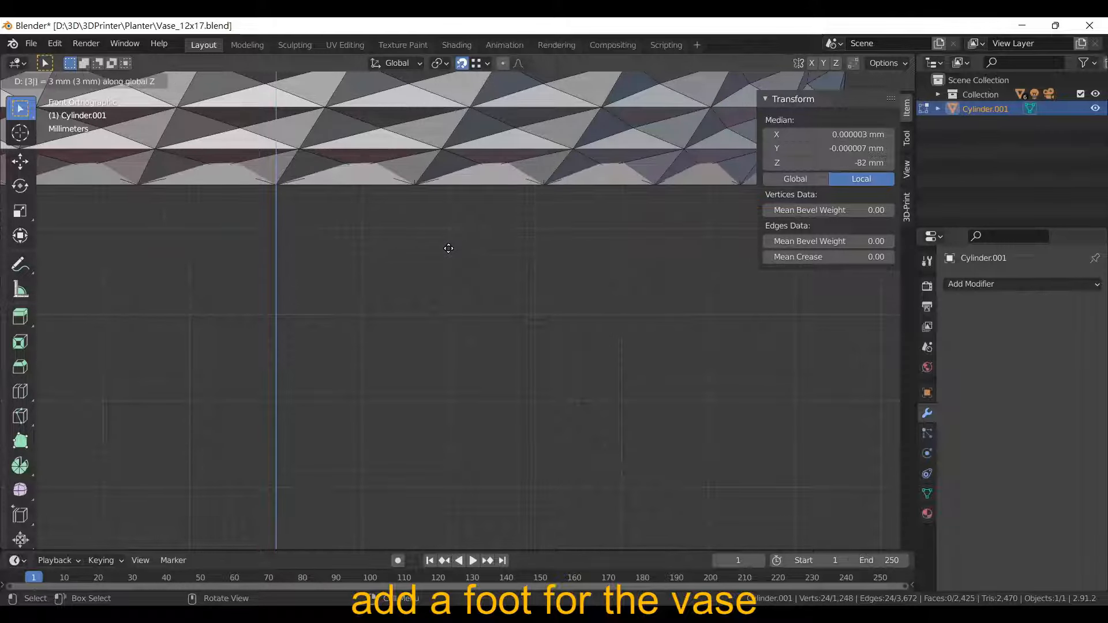
{"action": "key", "text": "minus"}
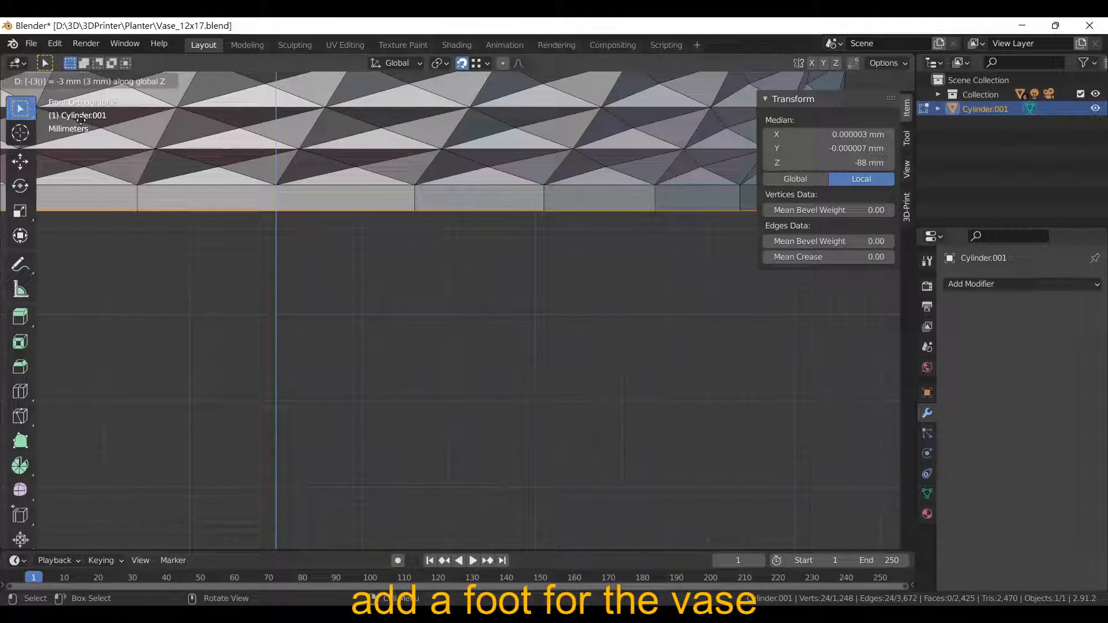
{"action": "key", "text": "Return"}
{"action": "scroll", "coordinate": [316, 264], "scroll_direction": "down", "scroll_amount": 4}
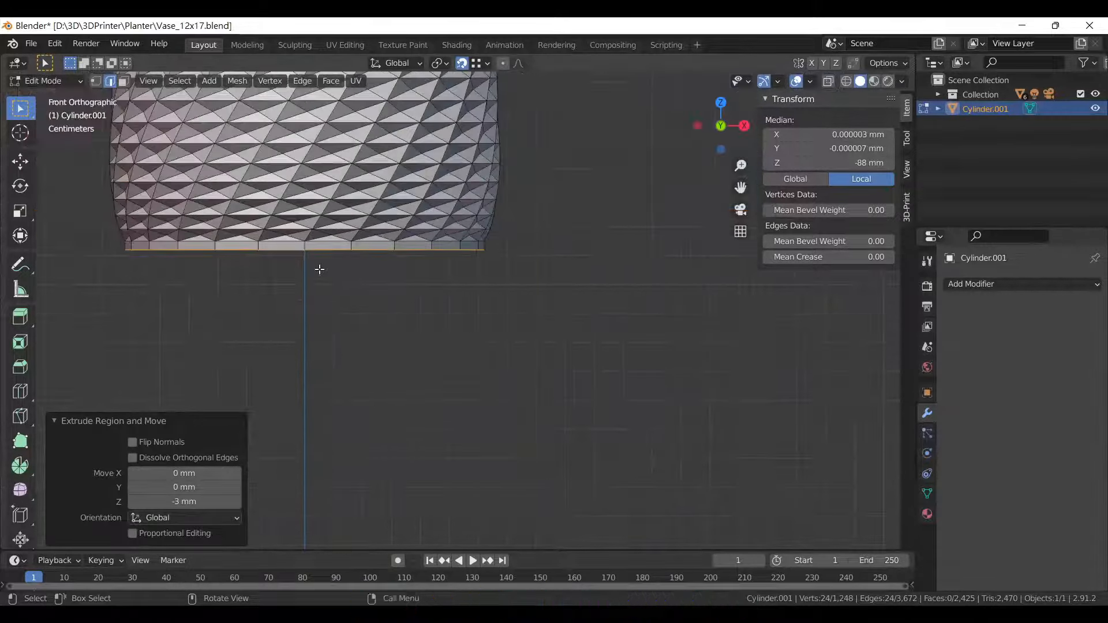
Inspect the foot in Object Mode, and fill its open bottom edge loop with a face in Edit Mode.
{"action": "key", "text": "Tab"}
{"action": "middle_click_drag", "start_coordinate": [319, 269], "coordinate": [449, 372]}
{"action": "scroll", "coordinate": [449, 372], "scroll_direction": "up", "scroll_amount": 2}
{"action": "scroll", "coordinate": [449, 373], "scroll_direction": "down", "scroll_amount": 1}
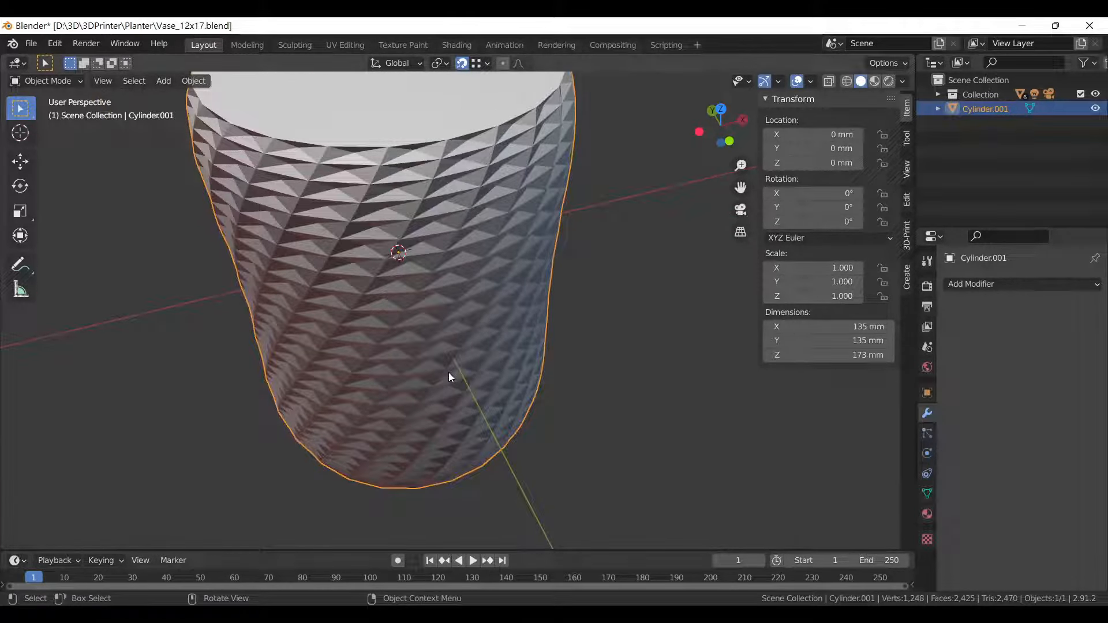
{"action": "middle_click_drag", "start_coordinate": [448, 372], "coordinate": [440, 300]}
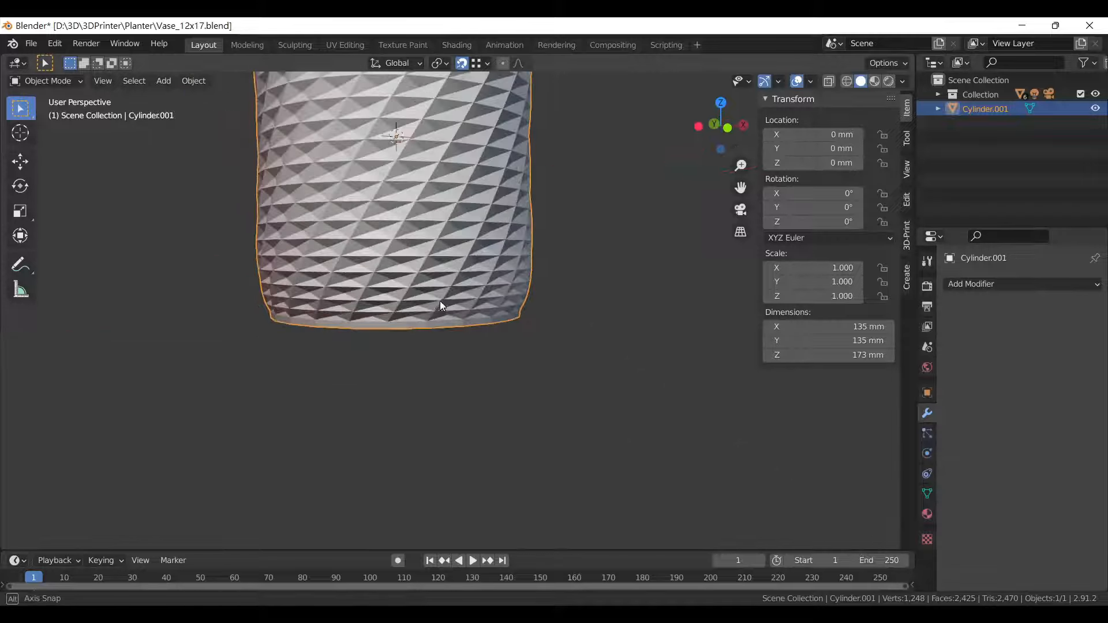
{"action": "scroll", "coordinate": [431, 342], "scroll_direction": "up", "scroll_amount": 4}
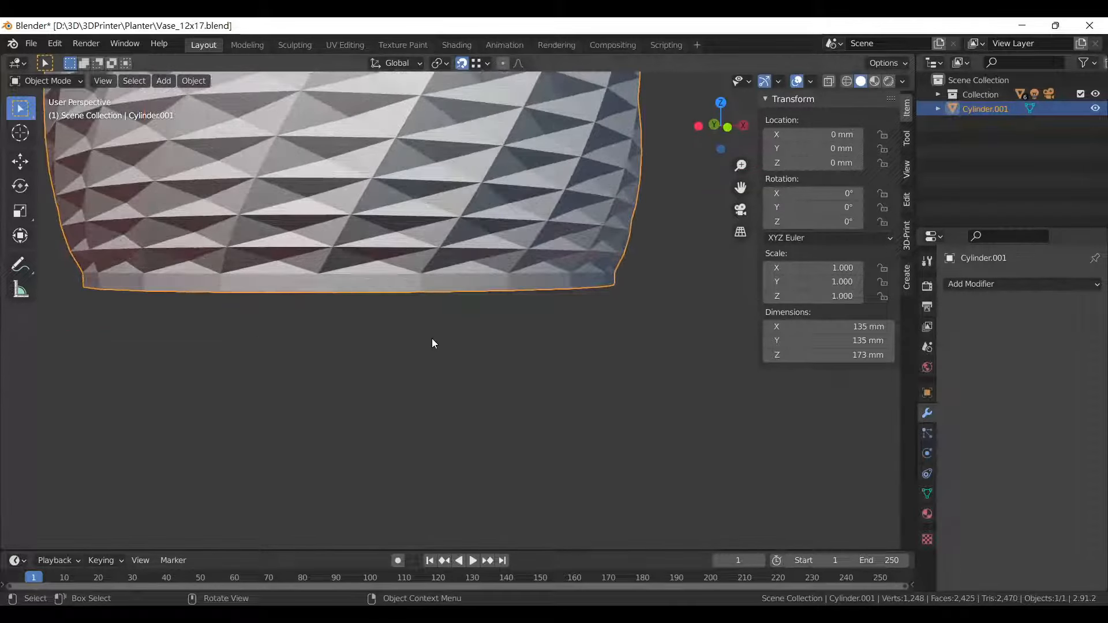
{"action": "middle_click_drag", "start_coordinate": [431, 338], "coordinate": [433, 288]}
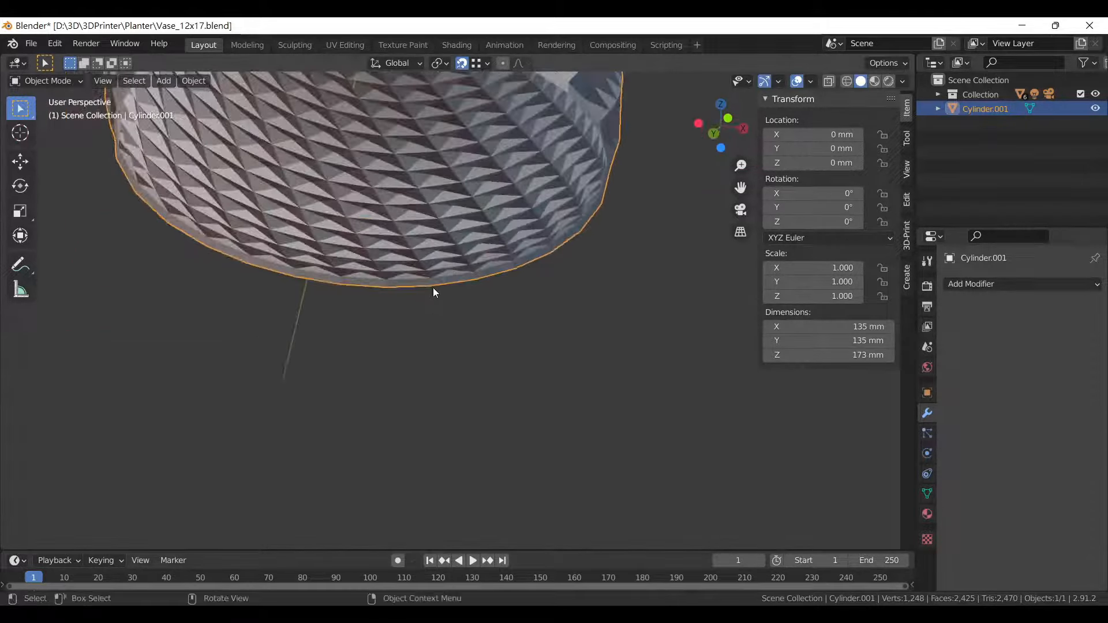
{"action": "key", "text": "Tab"}
{"action": "key", "text": "f"}
{"action": "scroll", "coordinate": [437, 292], "scroll_direction": "down", "scroll_amount": 3}
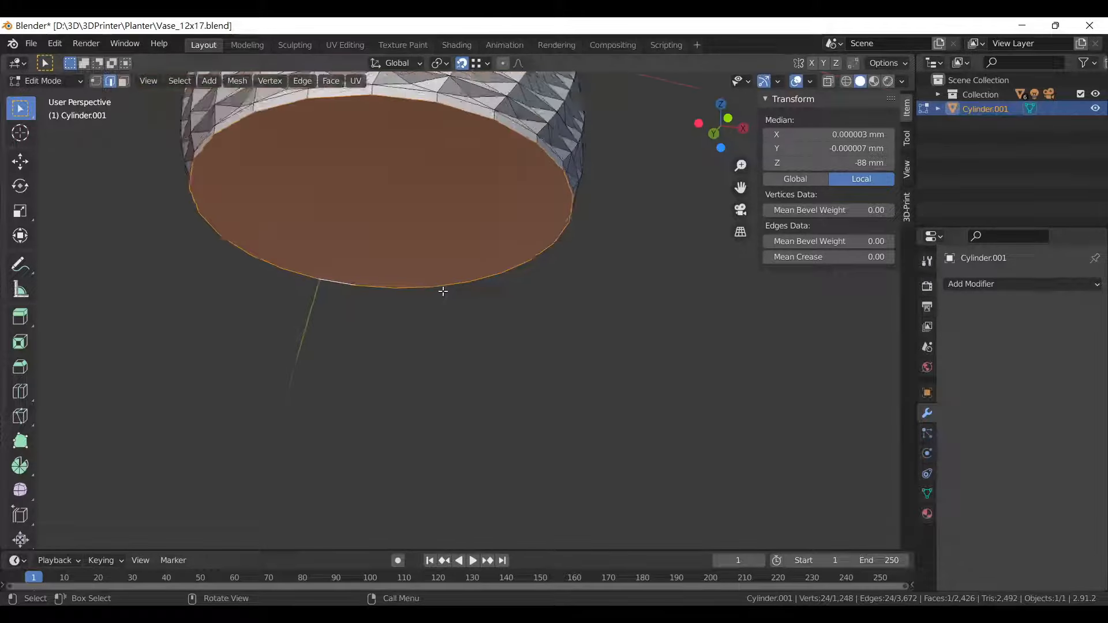
{"action": "key", "text": "Tab"}
{"action": "middle_click_drag", "start_coordinate": [444, 296], "coordinate": [434, 343]}
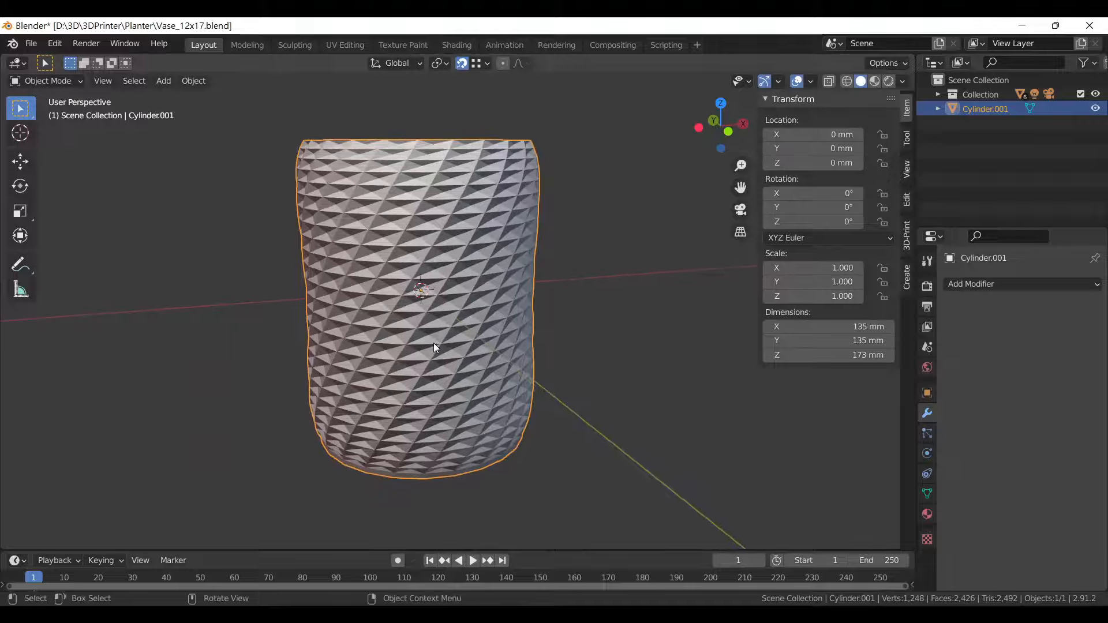
Save the vase's Blender file and open the export options.
{"action": "key", "text": "ctrl+s"}
{"action": "left_click", "coordinate": [31, 44]}
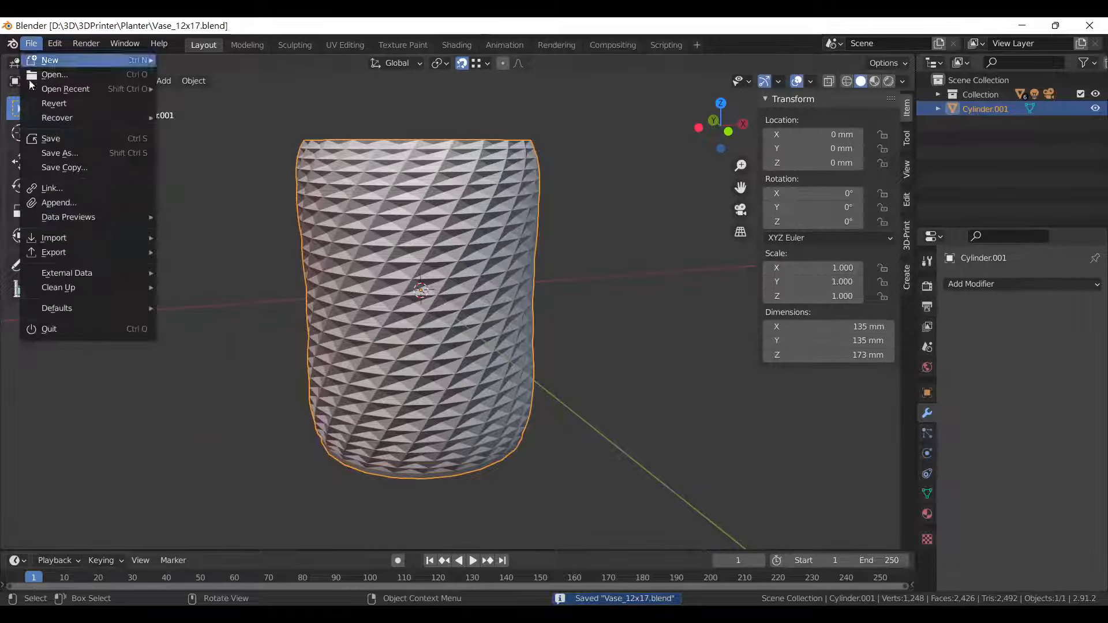
{"action": "mouse_move", "coordinate": [92, 257]}
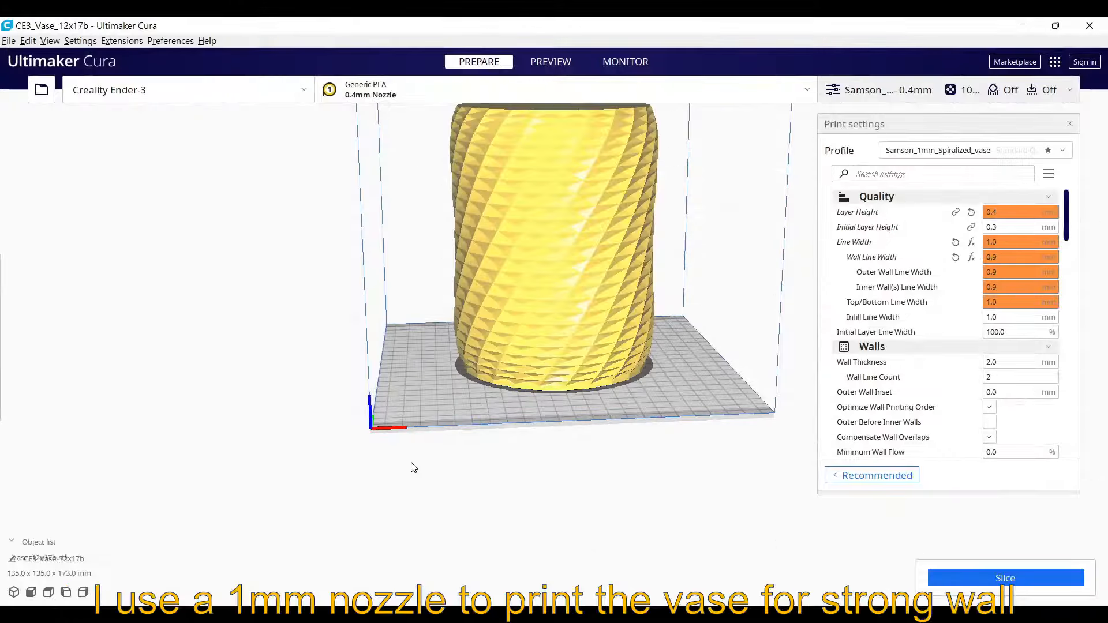
Switch to Ultimaker Cura and slice the Vase_12x17b model in the layer preview.
{"action": "middle_click_drag", "start_coordinate": [518, 305], "coordinate": [330, 435]}
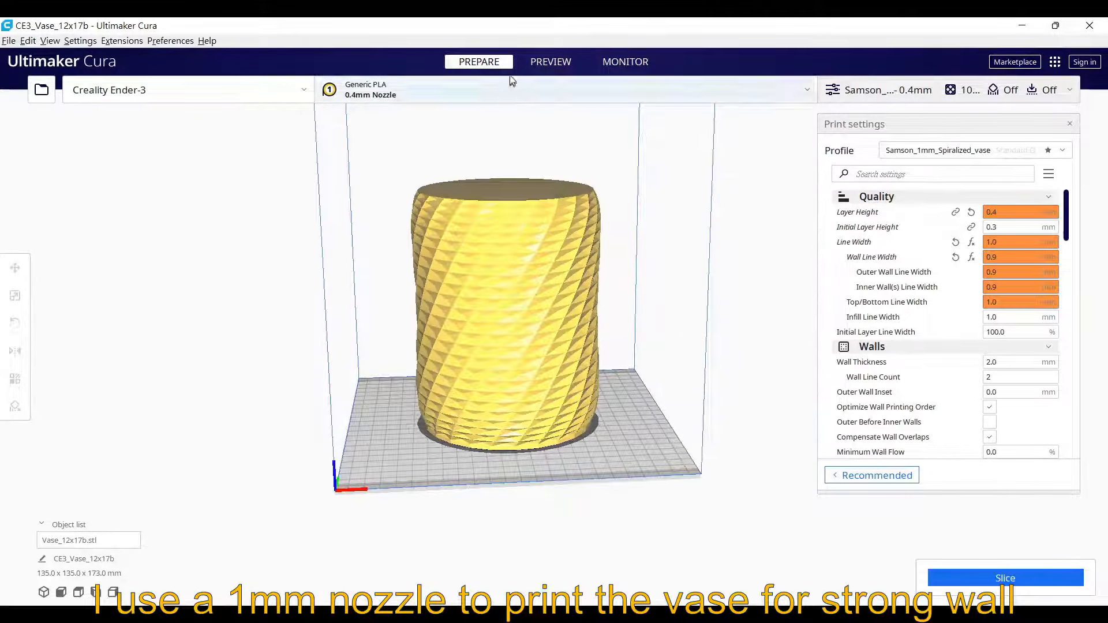
{"action": "left_click", "coordinate": [535, 61]}
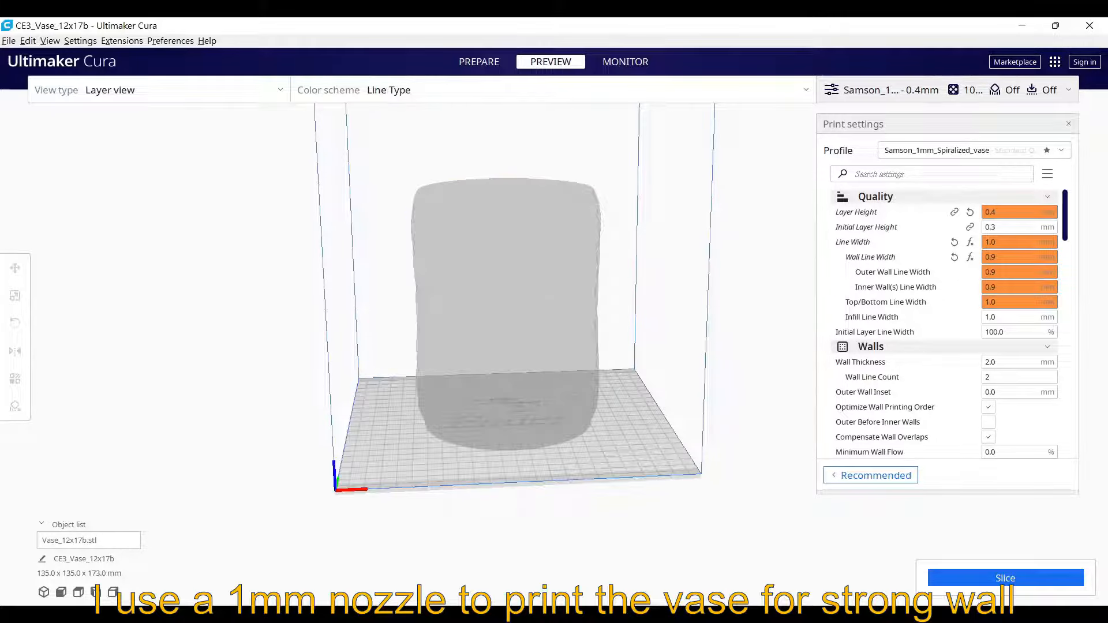
{"action": "left_click", "coordinate": [1077, 582]}
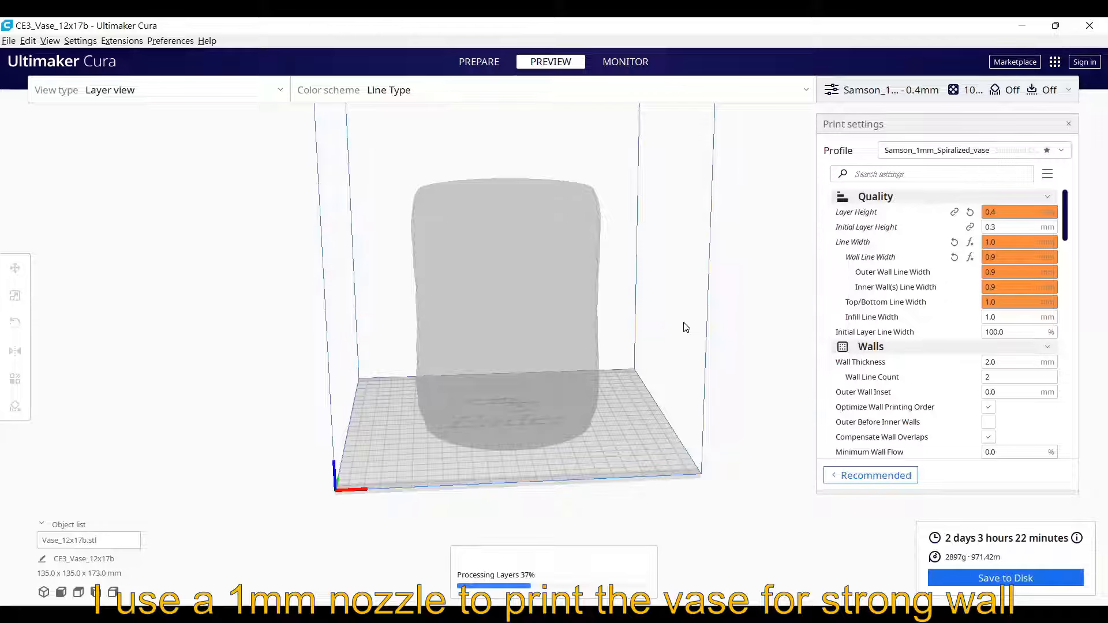
Examine the sliced vase's layers and solid top from above and close up.
{"action": "right_click_drag", "start_coordinate": [681, 334], "coordinate": [583, 445]}
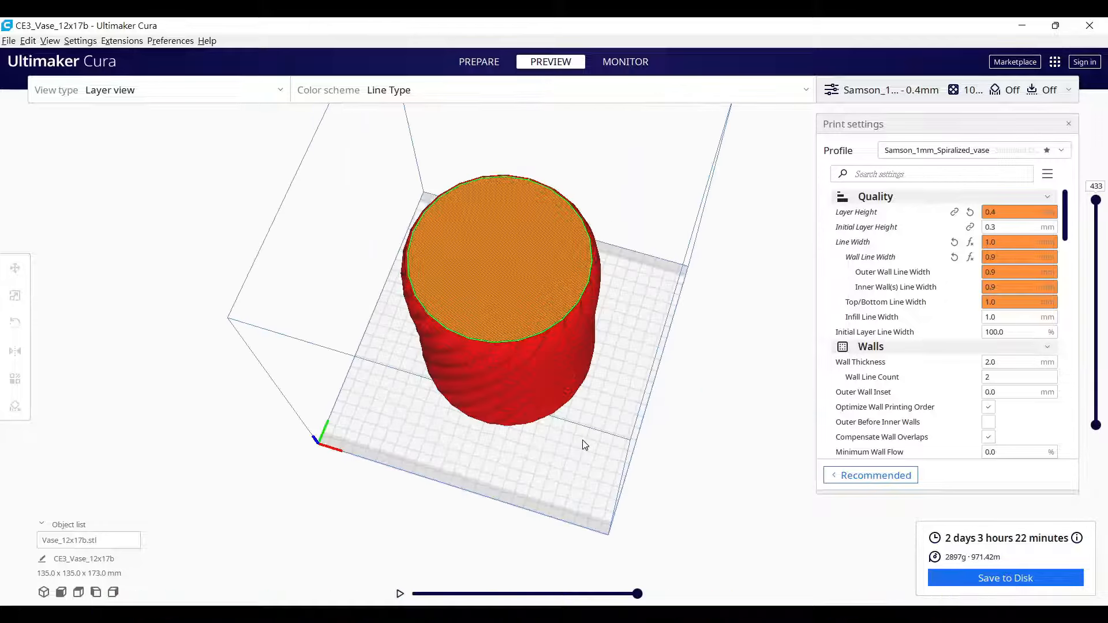
{"action": "mouse_move", "coordinate": [1096, 202]}
{"action": "left_mouse_down"}
{"action": "mouse_move", "coordinate": [1100, 409]}
{"action": "mouse_move", "coordinate": [1096, 200]}
{"action": "left_mouse_up"}
{"action": "right_click_drag", "start_coordinate": [639, 344], "coordinate": [444, 424]}
{"action": "scroll", "coordinate": [612, 269], "scroll_direction": "up", "scroll_amount": 5}
{"action": "scroll", "coordinate": [611, 269], "scroll_direction": "up", "scroll_amount": 2}
{"action": "scroll", "coordinate": [461, 348], "scroll_direction": "down", "scroll_amount": 3}
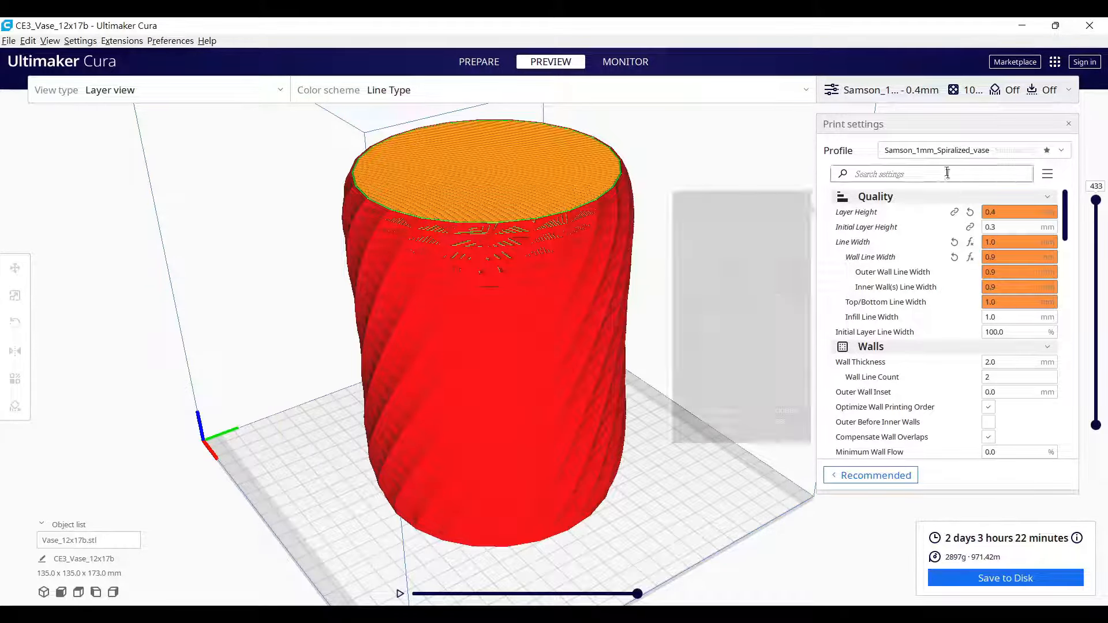
Choose the custom 1 mm spiralized vase print profile and set the layer height to 0.2 mm.
{"action": "left_click", "coordinate": [940, 150]}
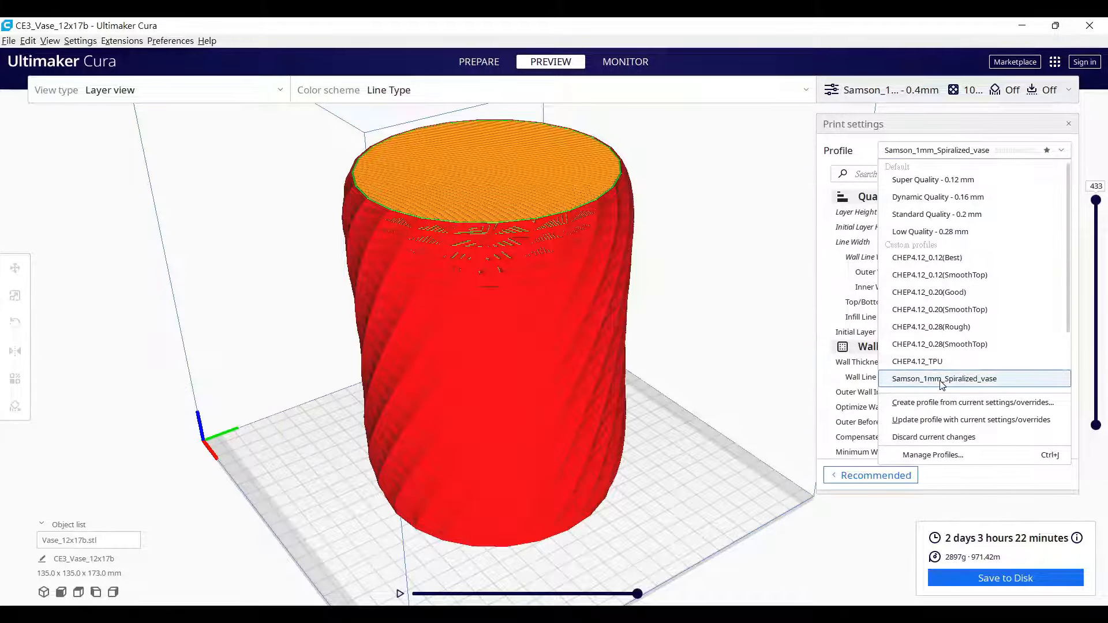
{"action": "left_click", "coordinate": [942, 379]}
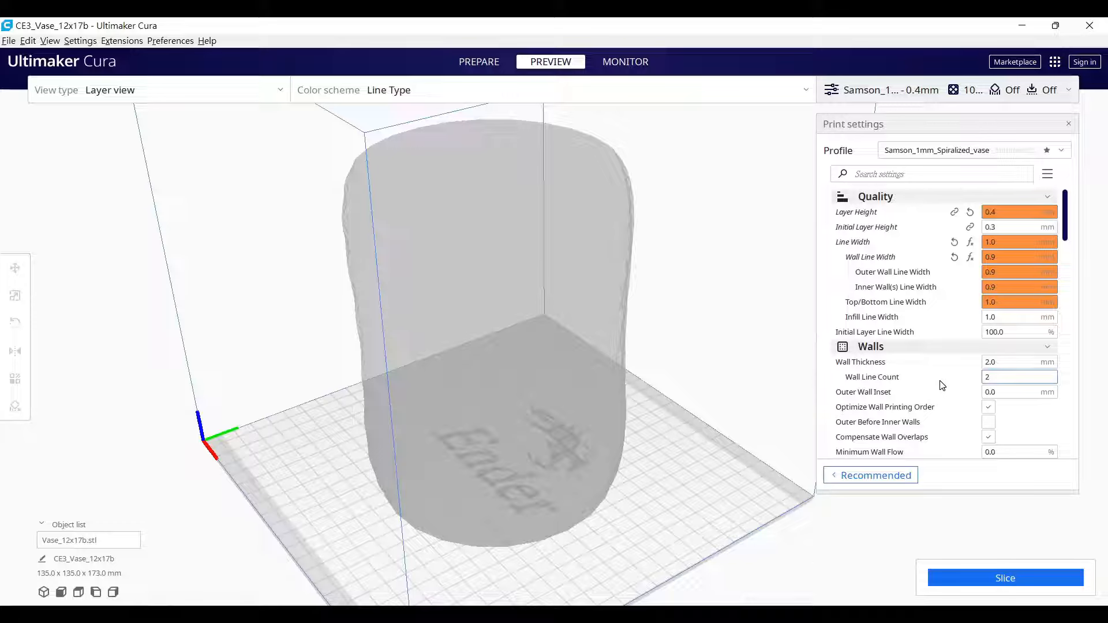
{"action": "left_click", "coordinate": [991, 215]}
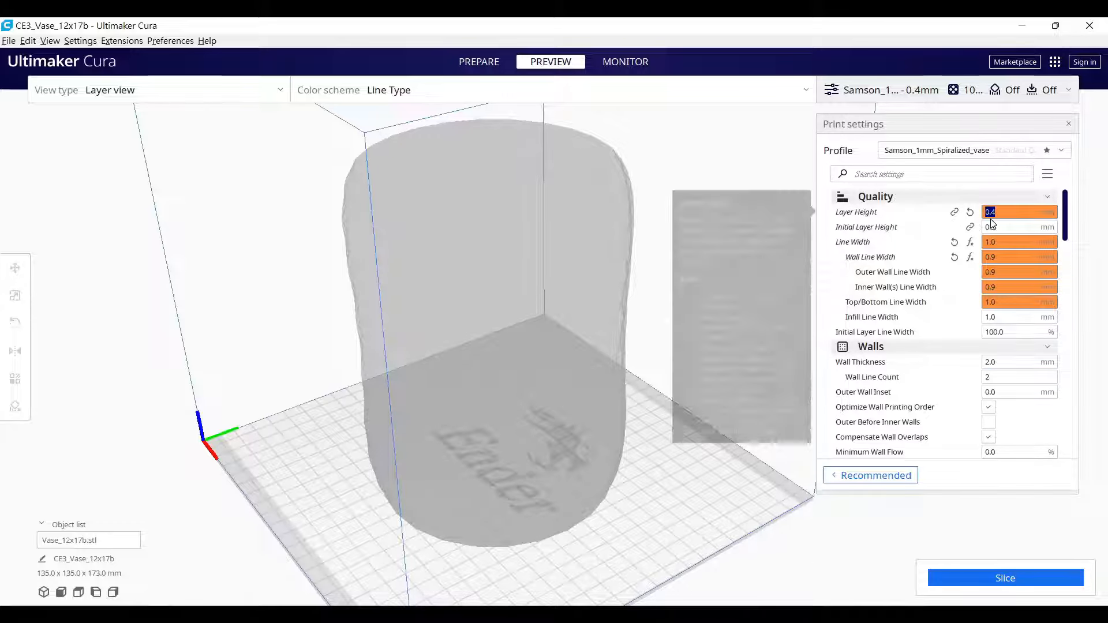
{"action": "left_click", "coordinate": [1001, 211]}
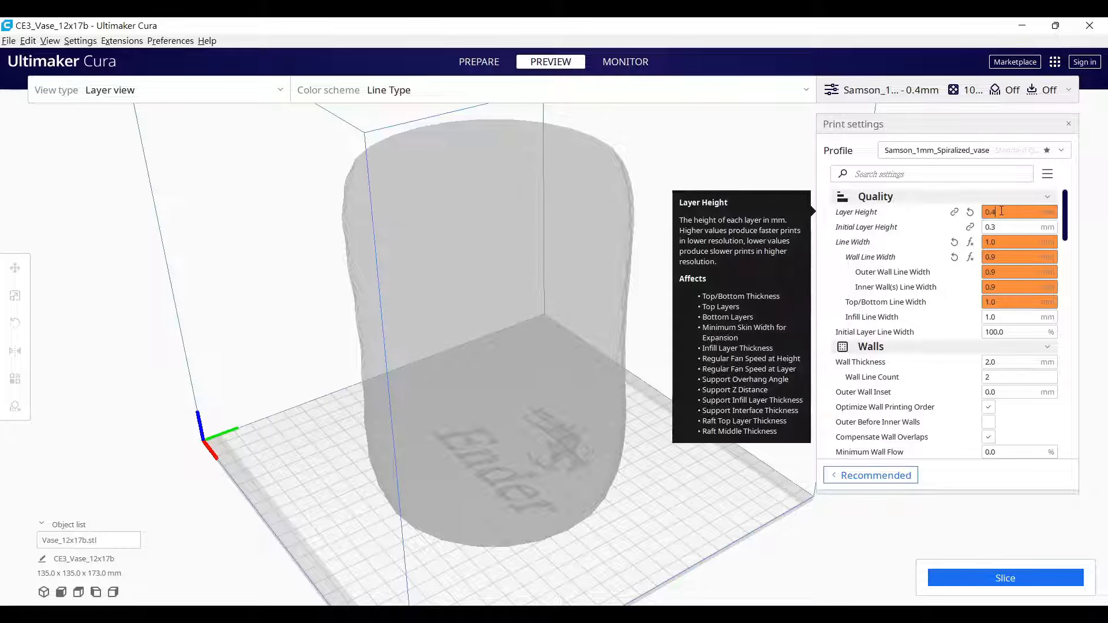
{"action": "key", "text": "BackSpace"}
{"action": "type", "text": "2"}
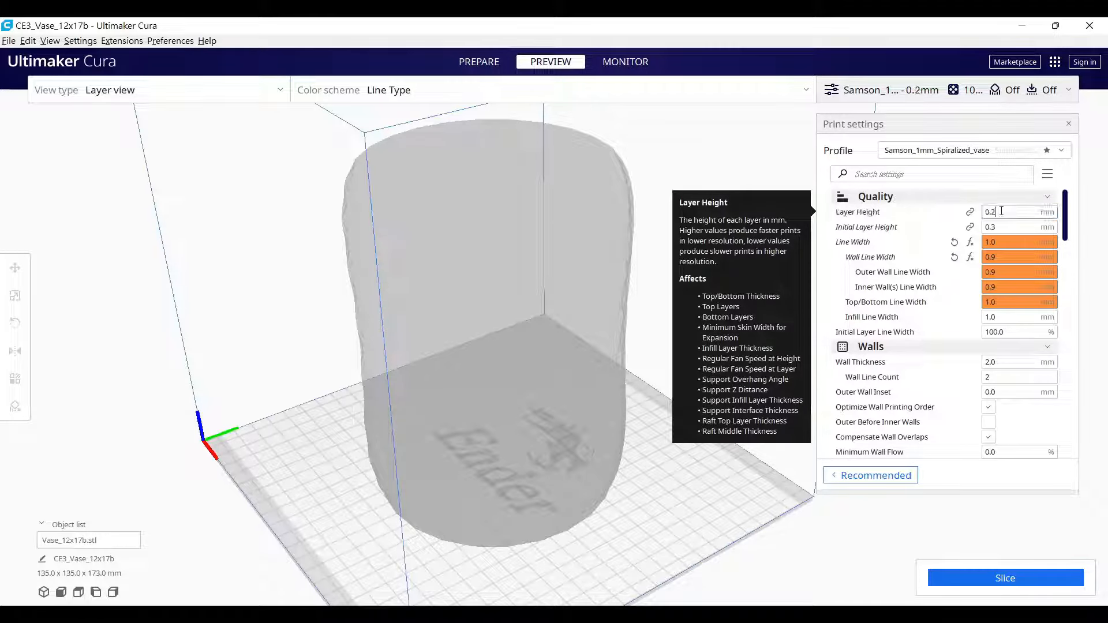
Set the wall line width to 1.2 mm in the print settings.
{"action": "left_click", "coordinate": [1001, 227]}
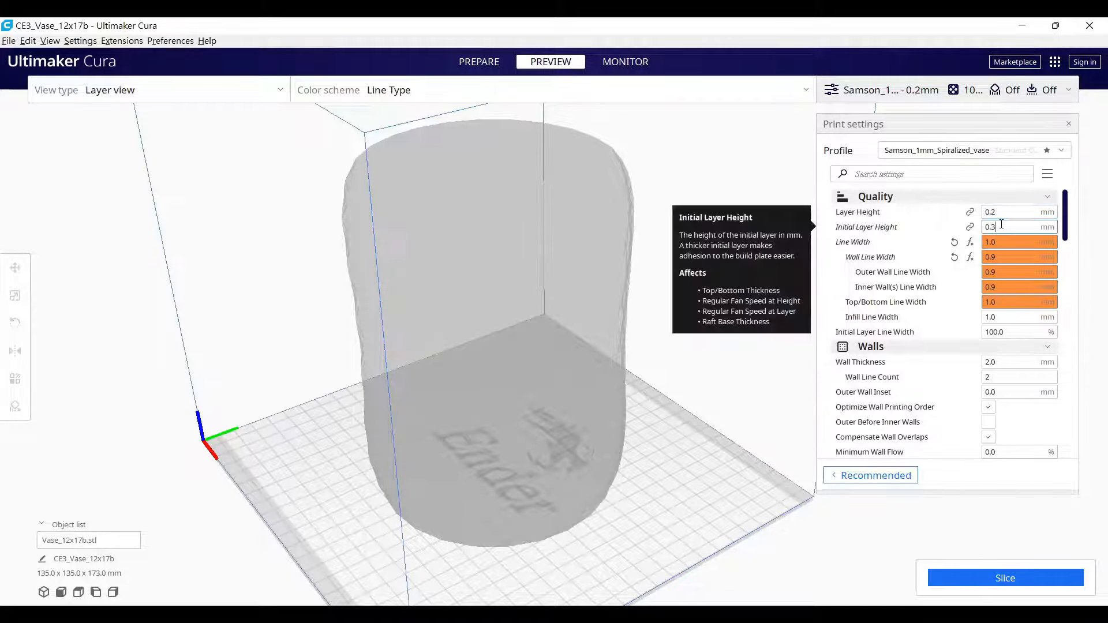
{"action": "left_click", "coordinate": [1001, 241]}
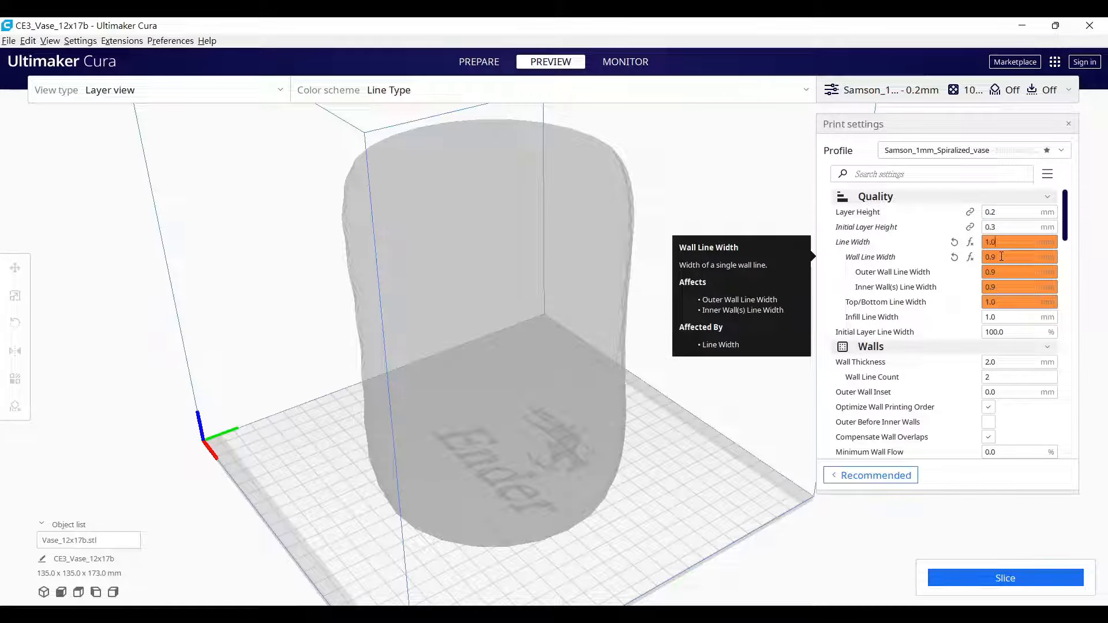
{"action": "key", "text": "BackSpace"}
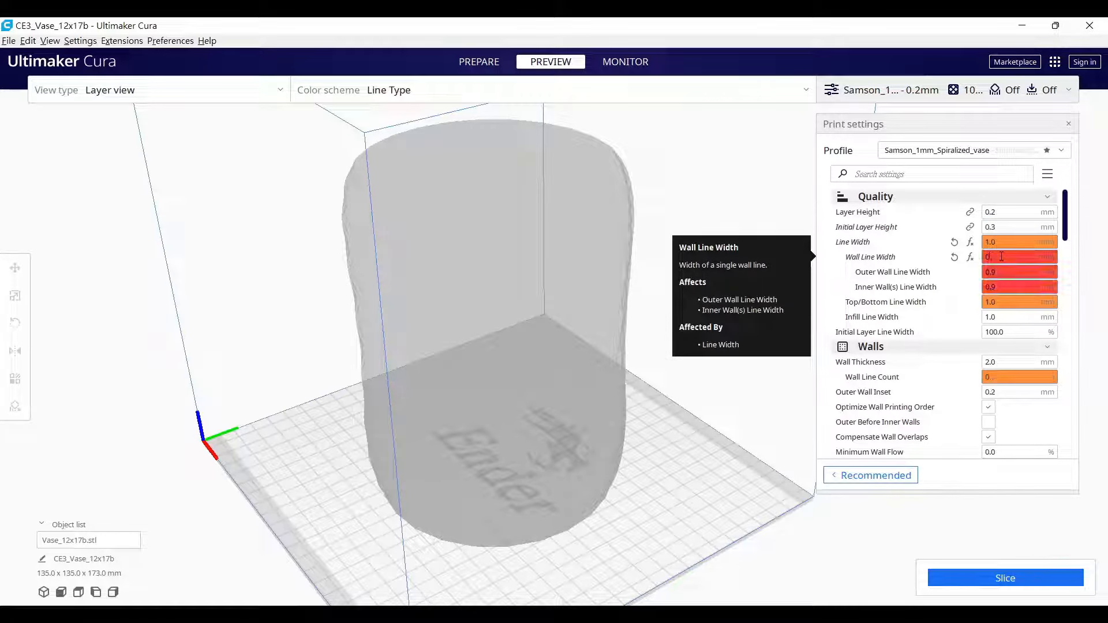
{"action": "type", "text": "1"}
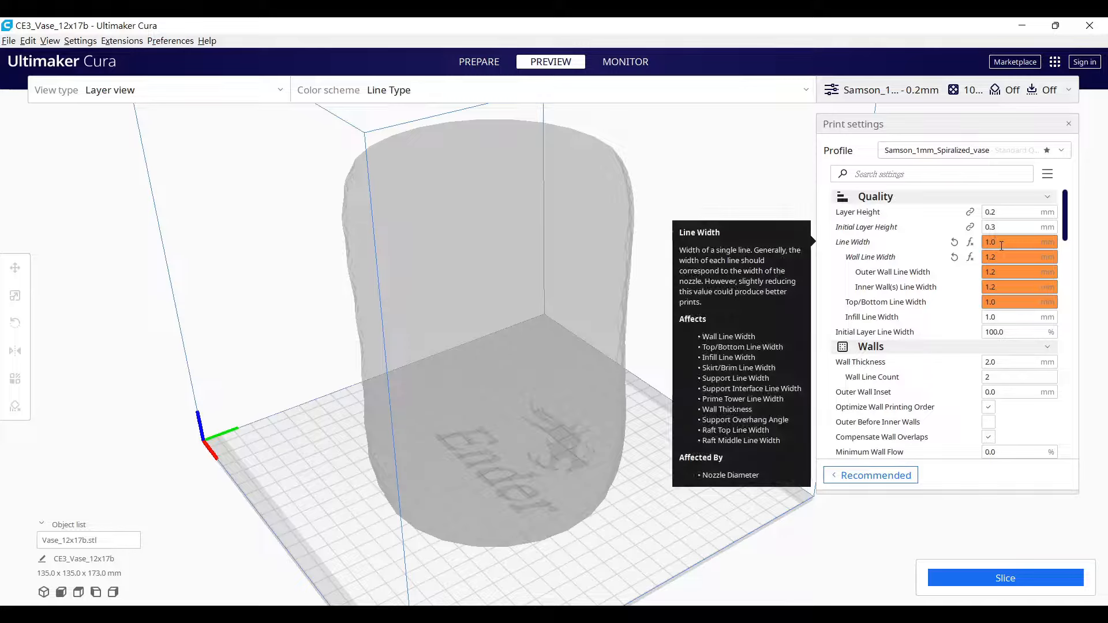
{"action": "left_click", "coordinate": [1009, 317]}
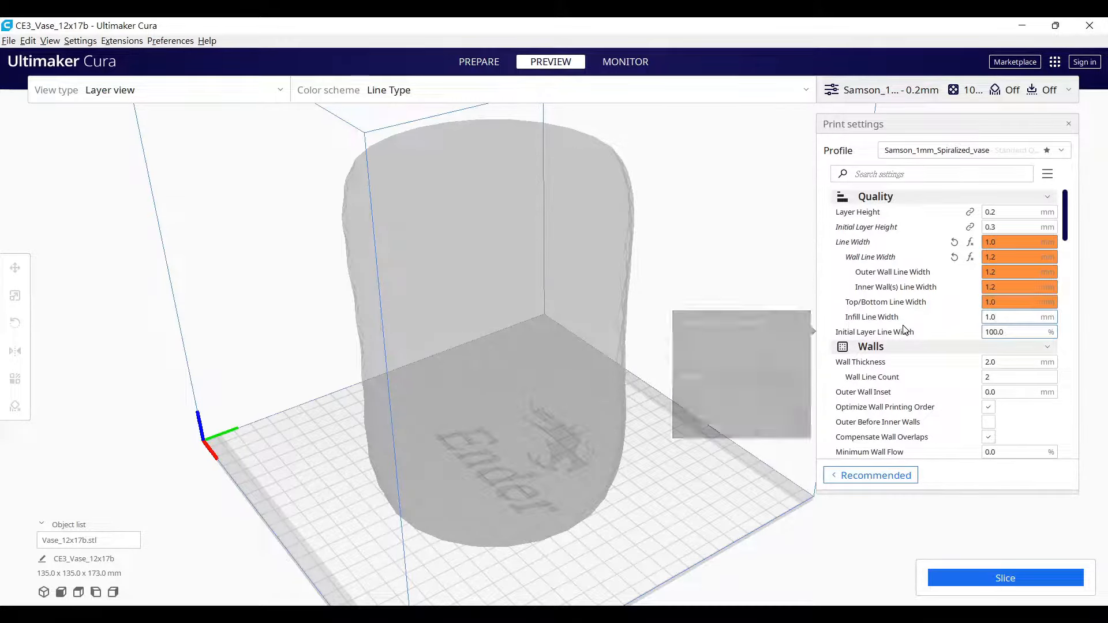
Set the wall line count to 1.
{"action": "scroll", "coordinate": [904, 324], "scroll_direction": "down", "scroll_amount": 2}
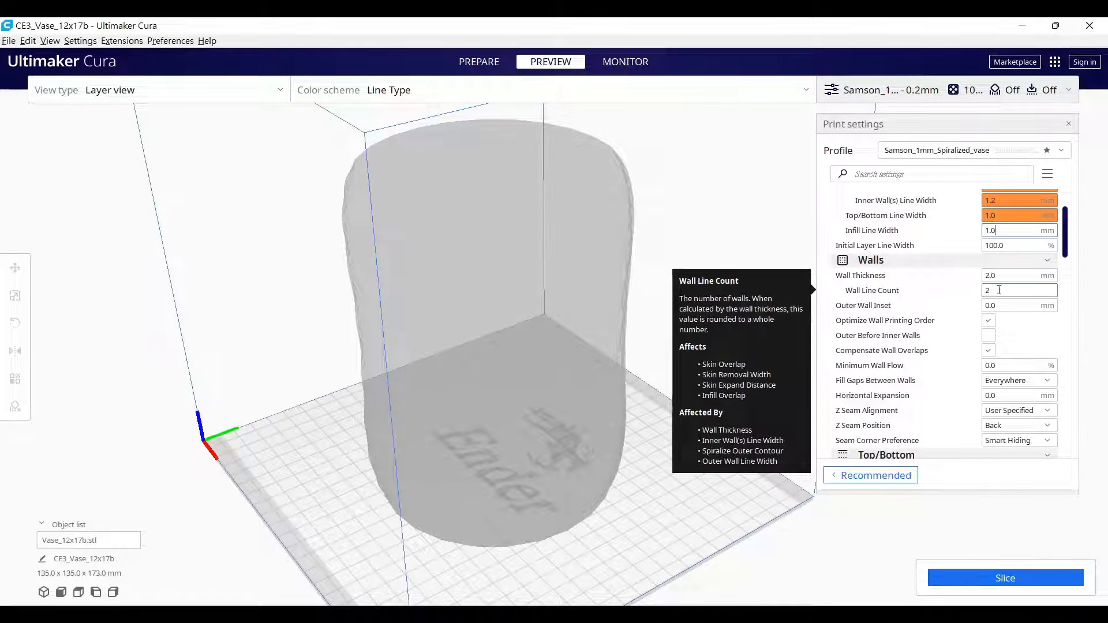
{"action": "left_click_drag", "start_coordinate": [999, 291], "coordinate": [974, 290]}
{"action": "type", "text": "1"}
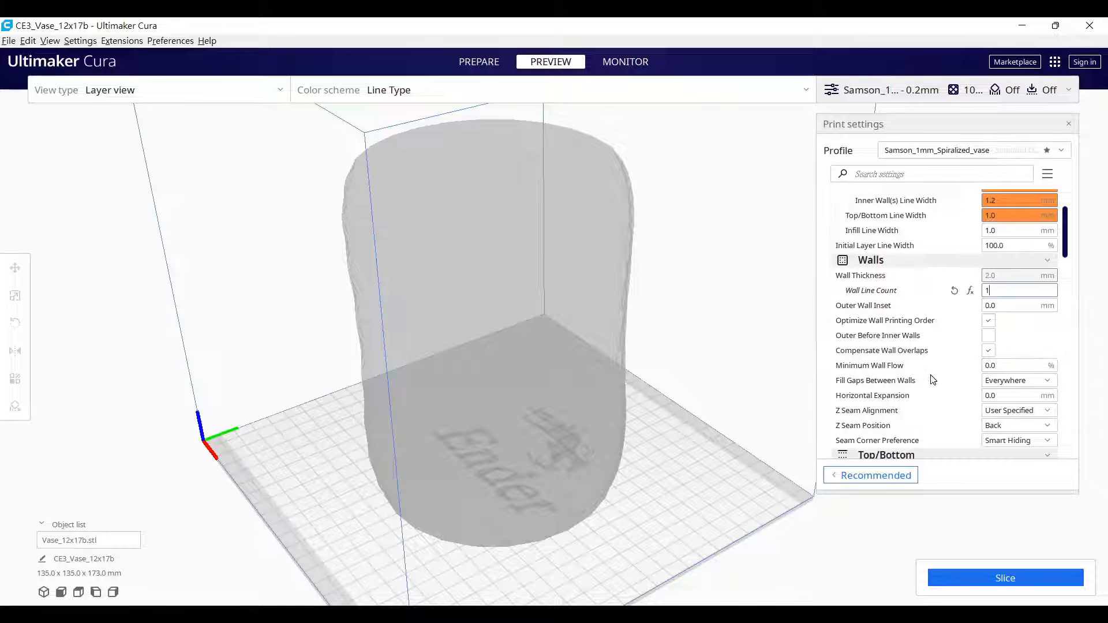
Review the top/bottom thickness and bottom layer settings of the print profile.
{"action": "scroll", "coordinate": [933, 378], "scroll_direction": "down", "scroll_amount": 3}
{"action": "scroll", "coordinate": [960, 365], "scroll_direction": "down", "scroll_amount": 3}
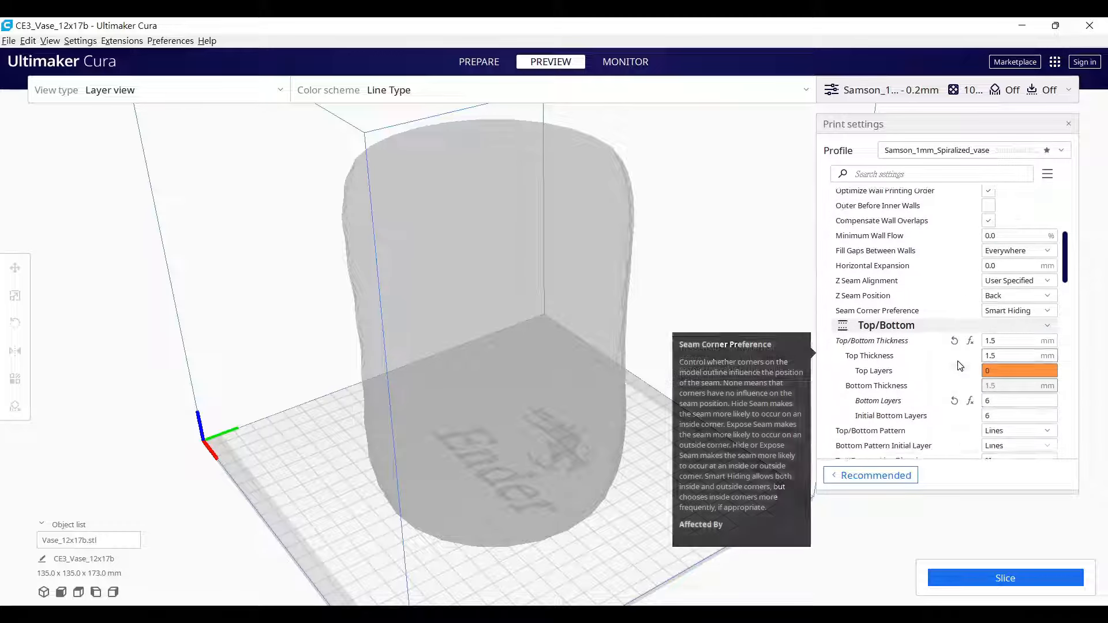
{"action": "scroll", "coordinate": [958, 364], "scroll_direction": "down", "scroll_amount": 2}
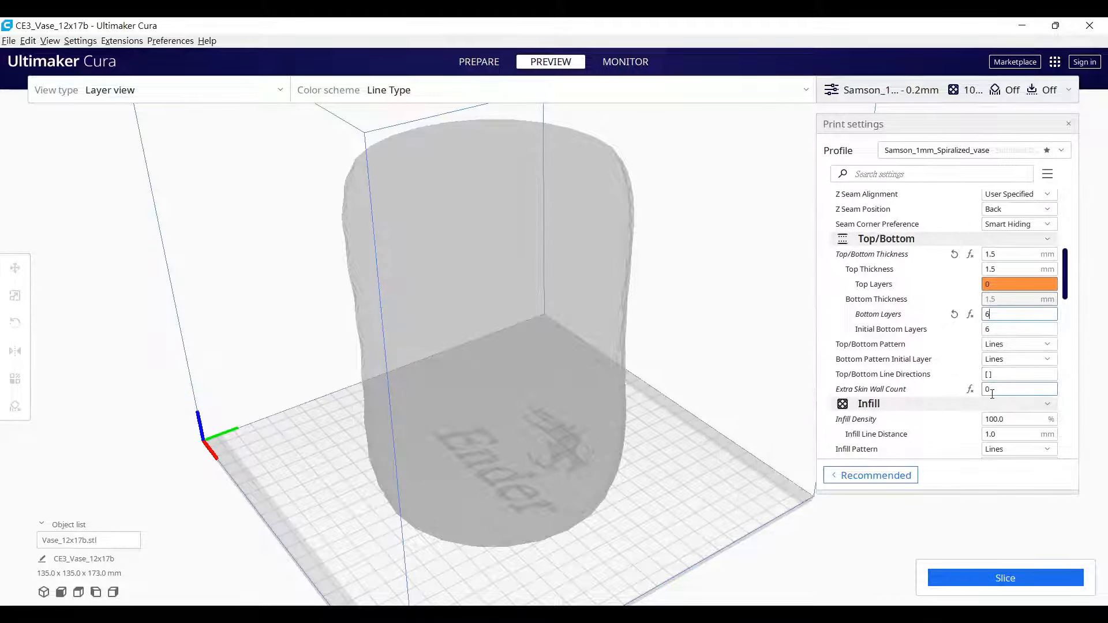
{"action": "left_click", "coordinate": [1007, 329]}
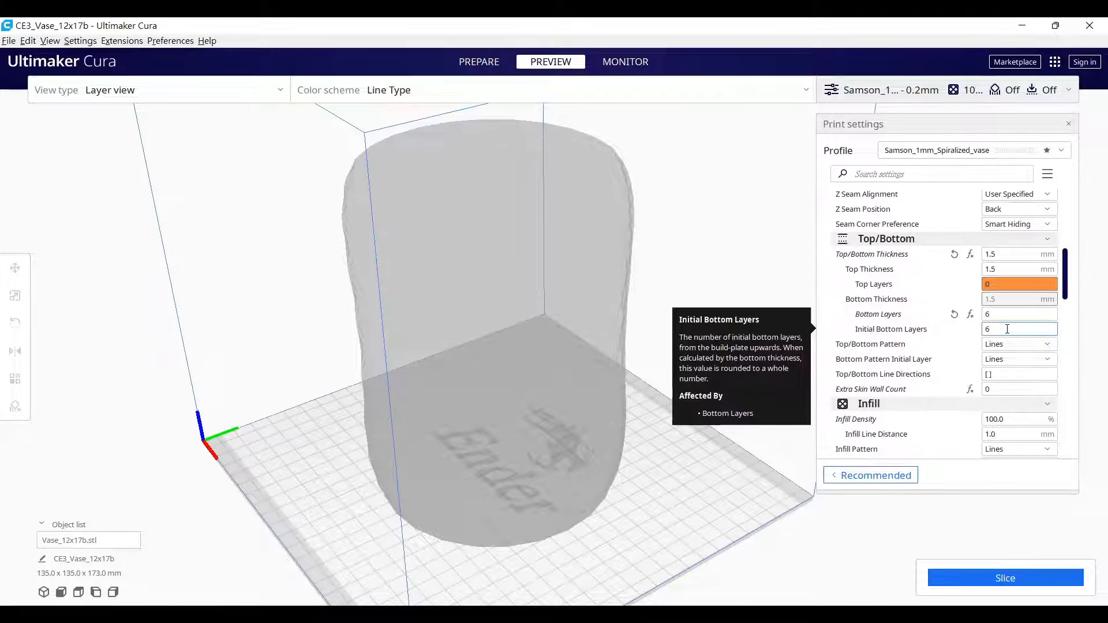
{"action": "left_click", "coordinate": [1008, 314]}
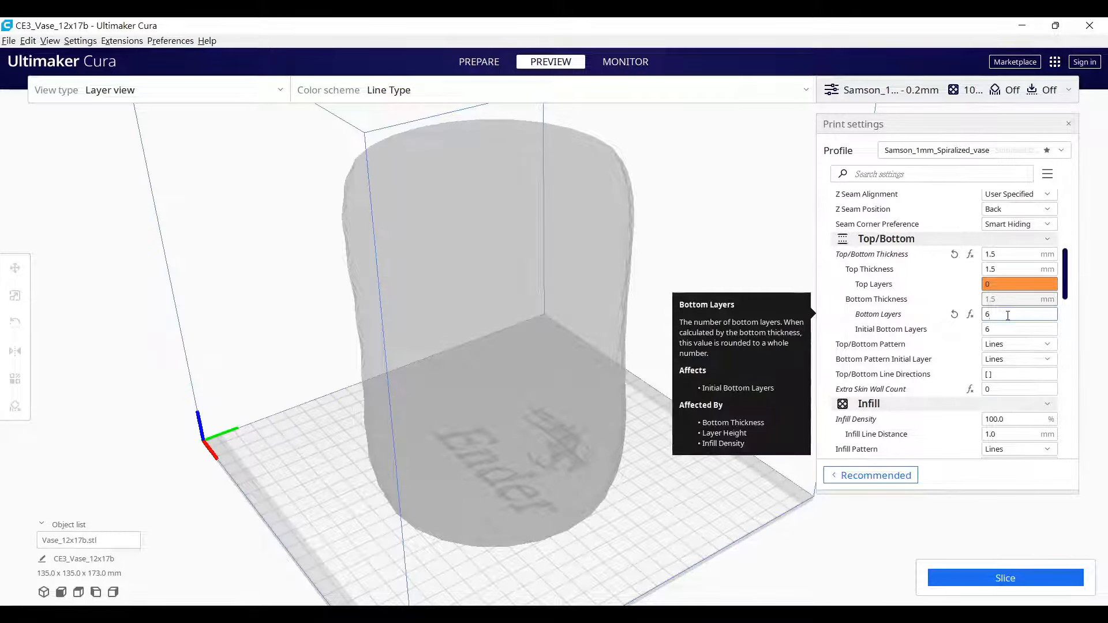
{"action": "mouse_move", "coordinate": [1004, 265]}
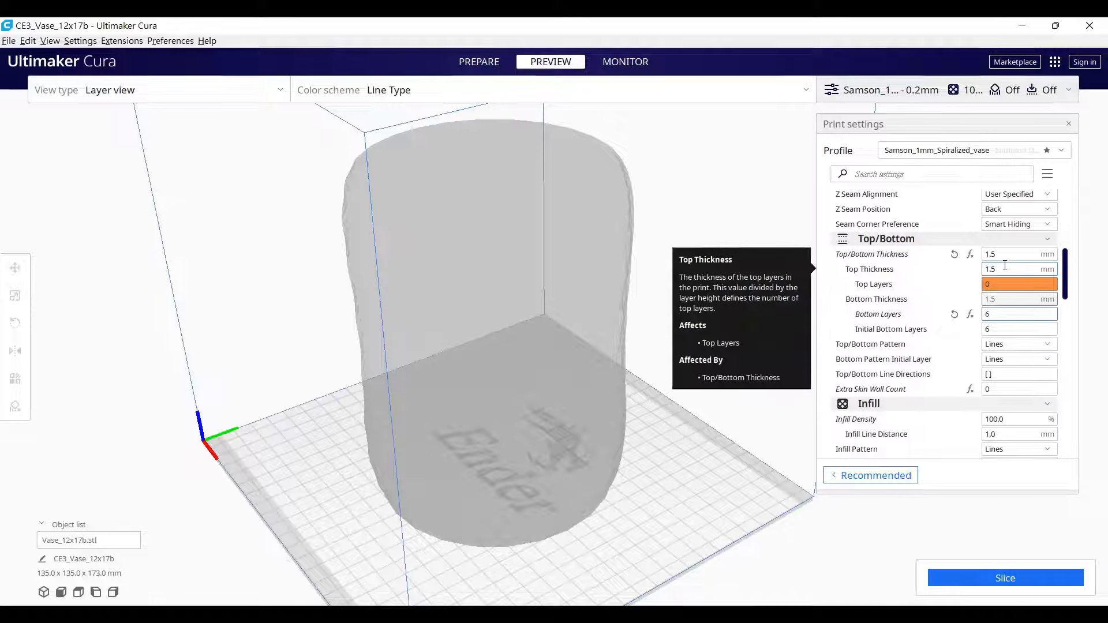
Reset the wall flow in the material settings to its default of 100%.
{"action": "scroll", "coordinate": [1004, 325], "scroll_direction": "down", "scroll_amount": 5}
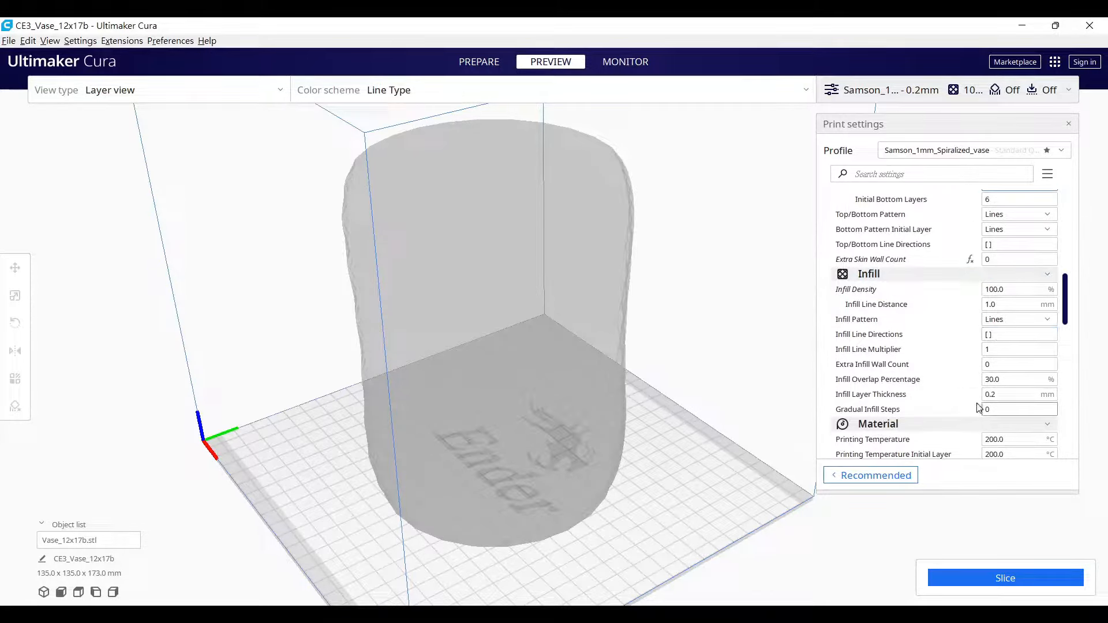
{"action": "scroll", "coordinate": [980, 404], "scroll_direction": "down", "scroll_amount": 3}
{"action": "scroll", "coordinate": [979, 406], "scroll_direction": "down", "scroll_amount": 5}
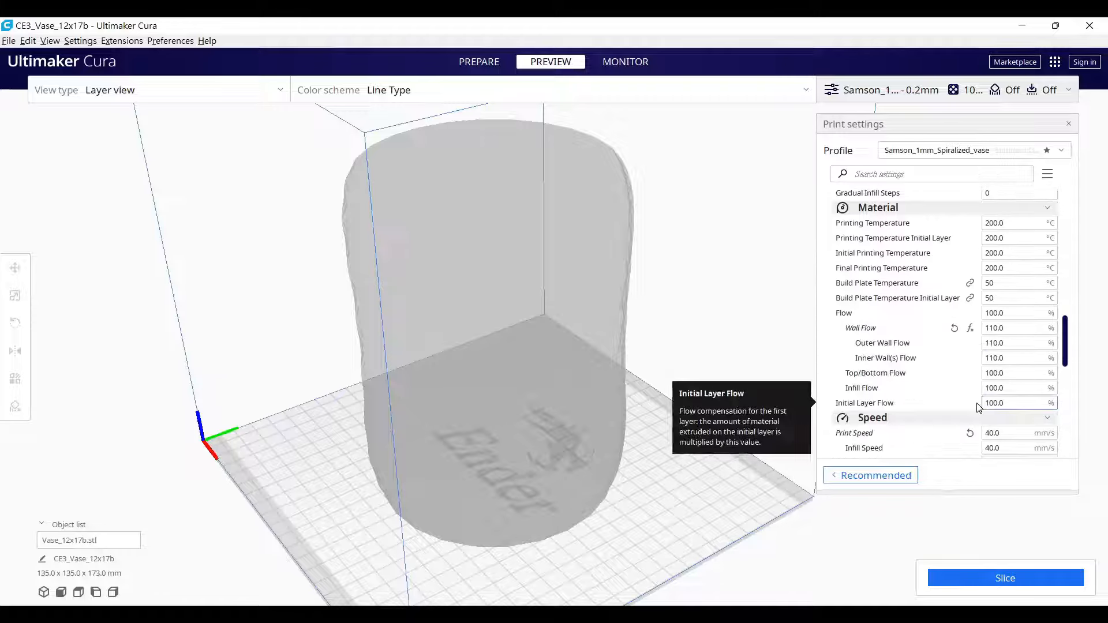
{"action": "left_click", "coordinate": [956, 329]}
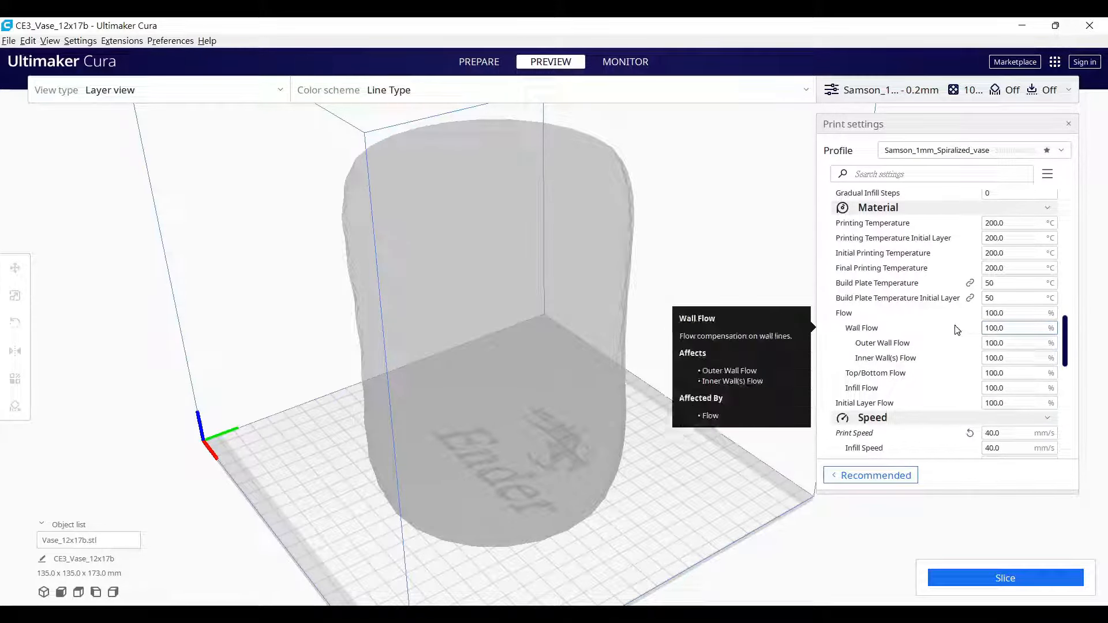
Review the print speed, retraction speed and retraction prime speed settings.
{"action": "scroll", "coordinate": [961, 359], "scroll_direction": "down", "scroll_amount": 3}
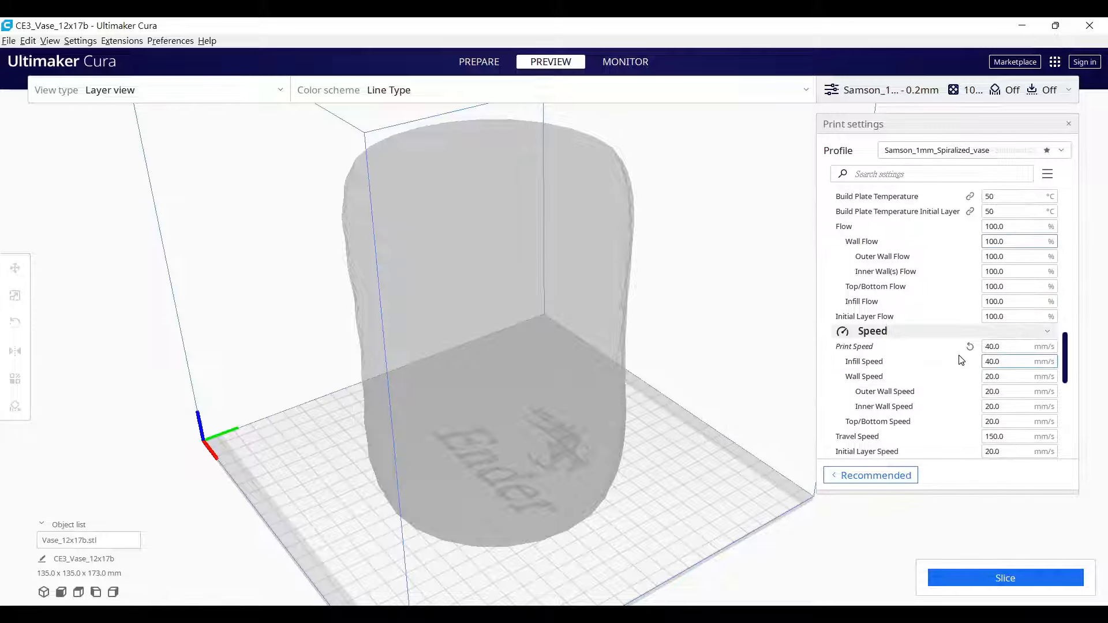
{"action": "scroll", "coordinate": [971, 283], "scroll_direction": "down", "scroll_amount": 1}
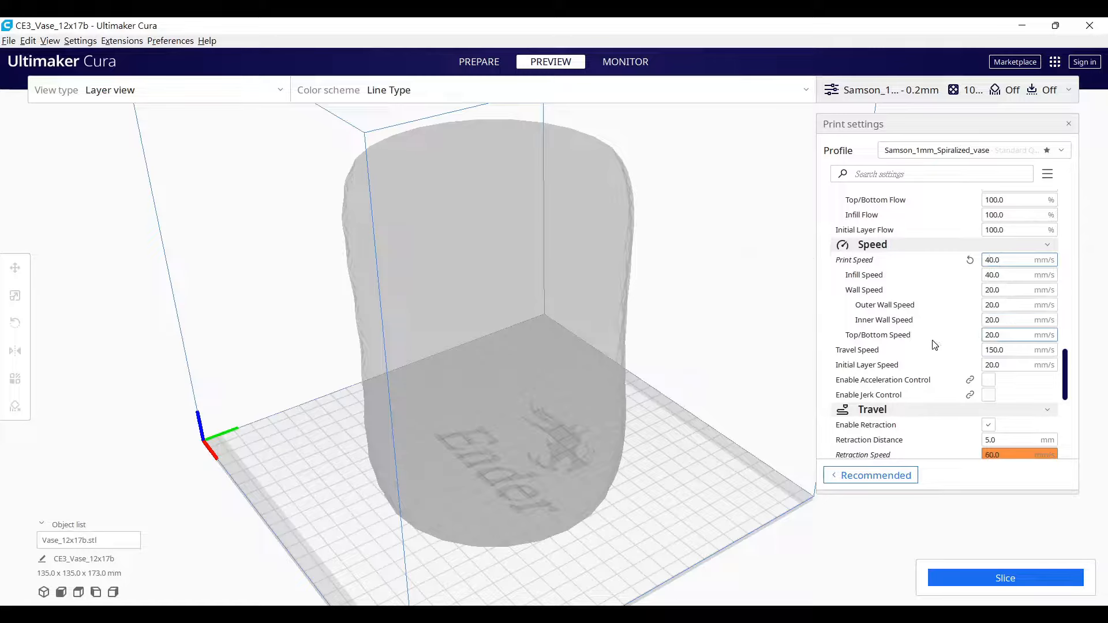
{"action": "left_click_drag", "start_coordinate": [1005, 259], "coordinate": [980, 264]}
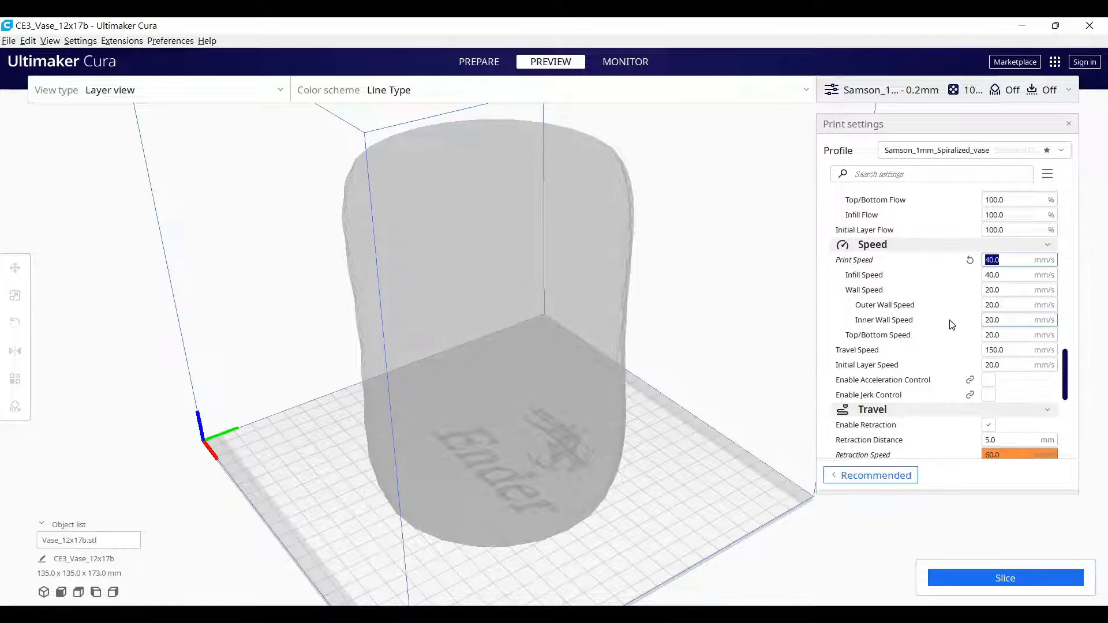
{"action": "scroll", "coordinate": [951, 324], "scroll_direction": "down", "scroll_amount": 2}
{"action": "scroll", "coordinate": [951, 324], "scroll_direction": "down", "scroll_amount": 1}
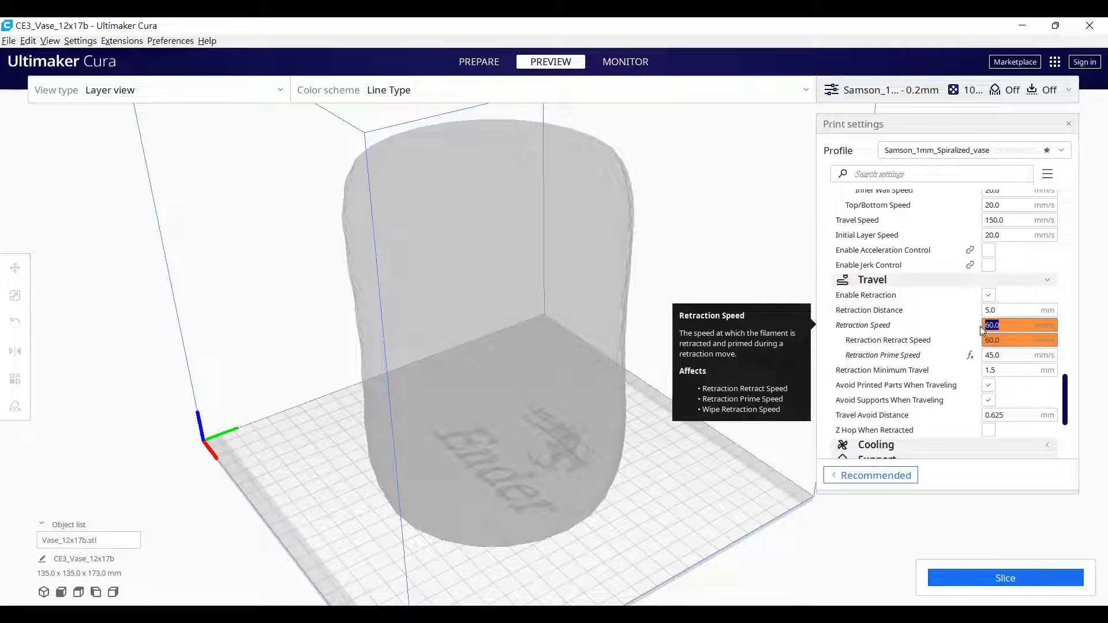
{"action": "left_click_drag", "start_coordinate": [1005, 355], "coordinate": [977, 357]}
{"action": "scroll", "coordinate": [948, 351], "scroll_direction": "down", "scroll_amount": 3}
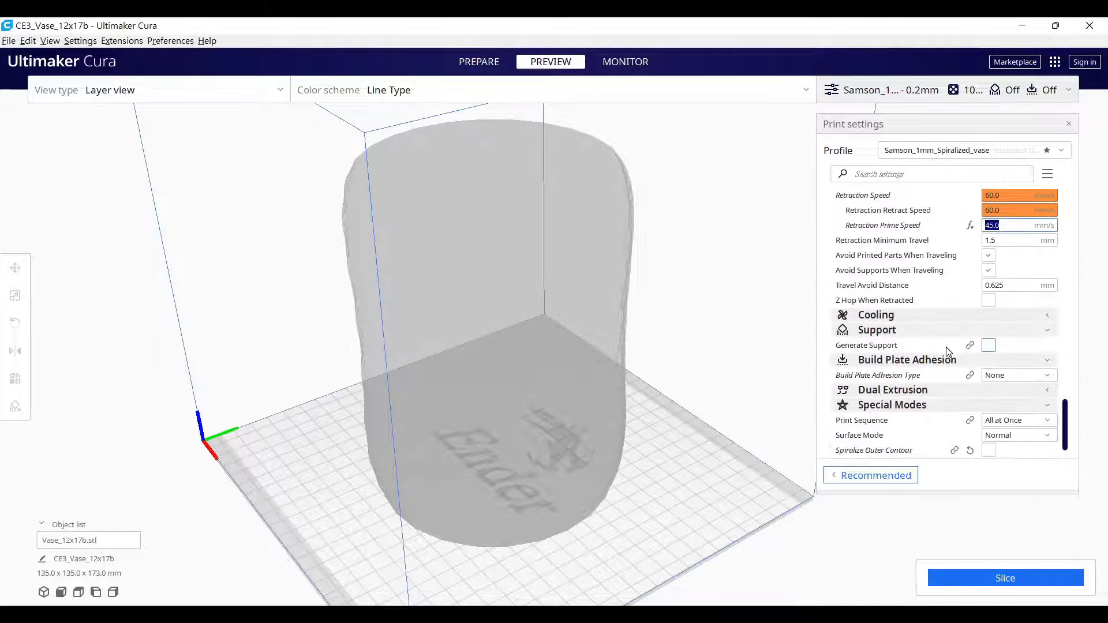
Filter the setting visibility list for "spir" to check that the spiralize options in Special Modes are enabled for display.
{"action": "scroll", "coordinate": [947, 351], "scroll_direction": "down", "scroll_amount": 1}
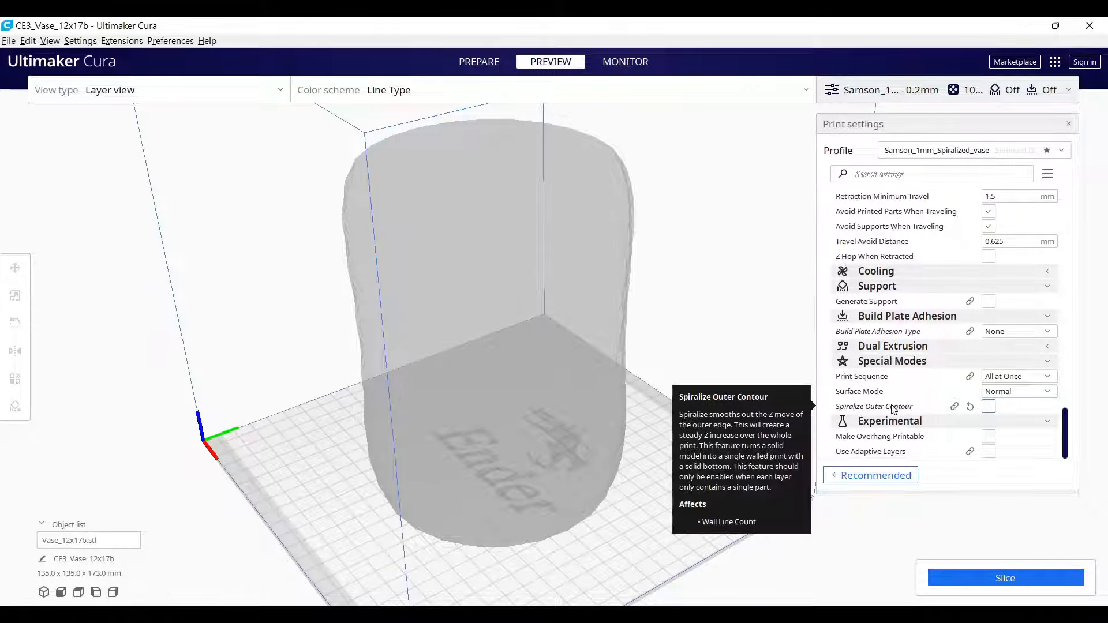
{"action": "left_click", "coordinate": [1052, 364]}
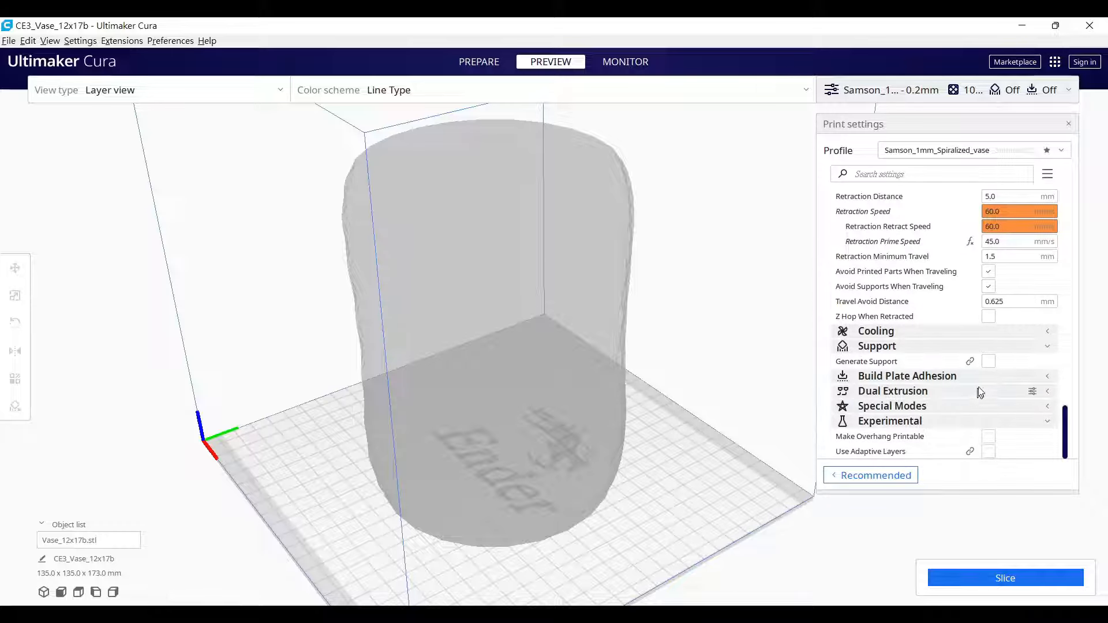
{"action": "left_click", "coordinate": [973, 423]}
{"action": "left_click", "coordinate": [966, 438]}
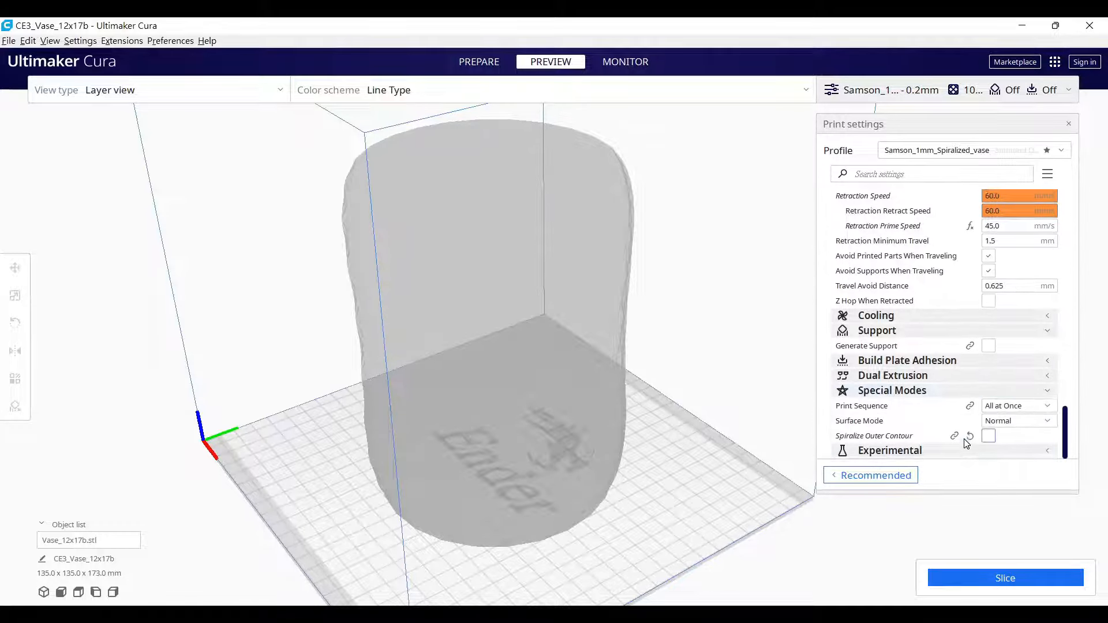
{"action": "left_click", "coordinate": [1033, 391]}
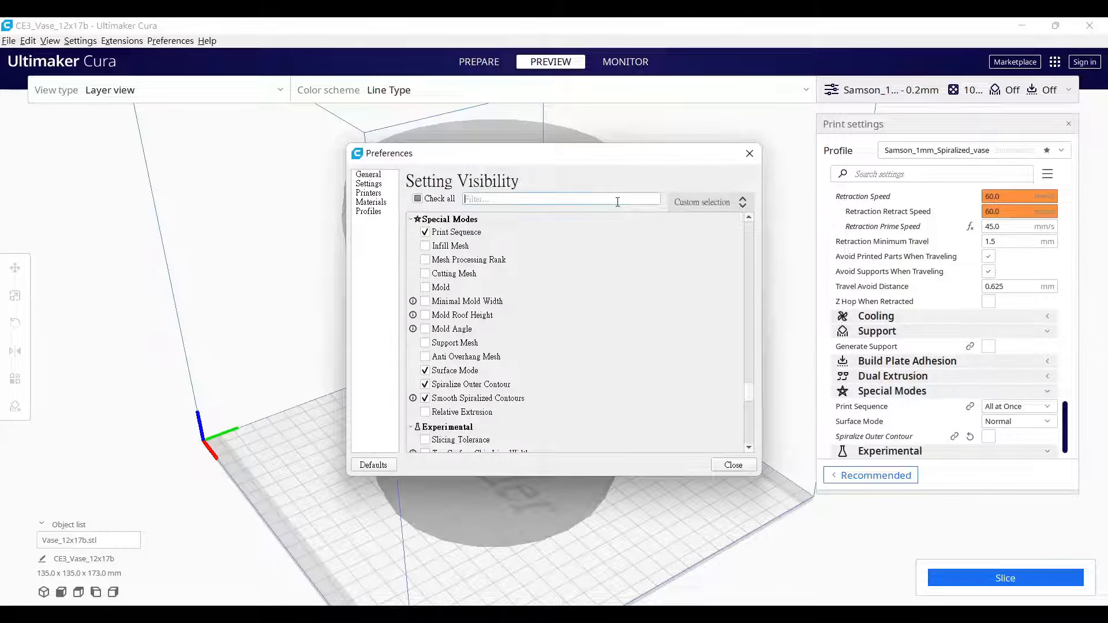
{"action": "type", "text": "spir"}
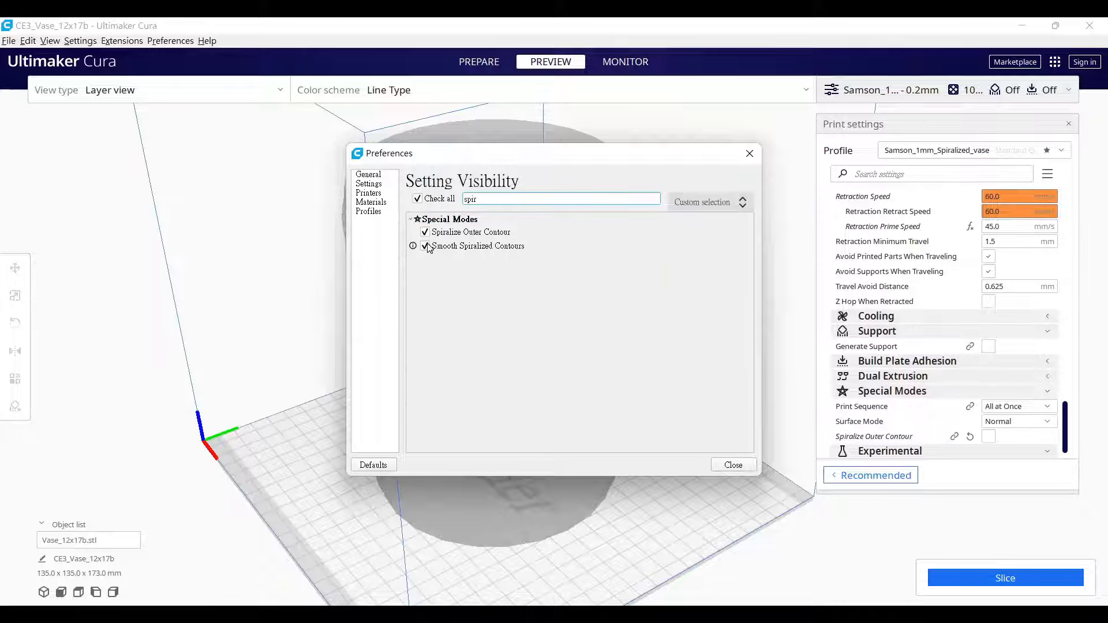
{"action": "left_click", "coordinate": [733, 465]}
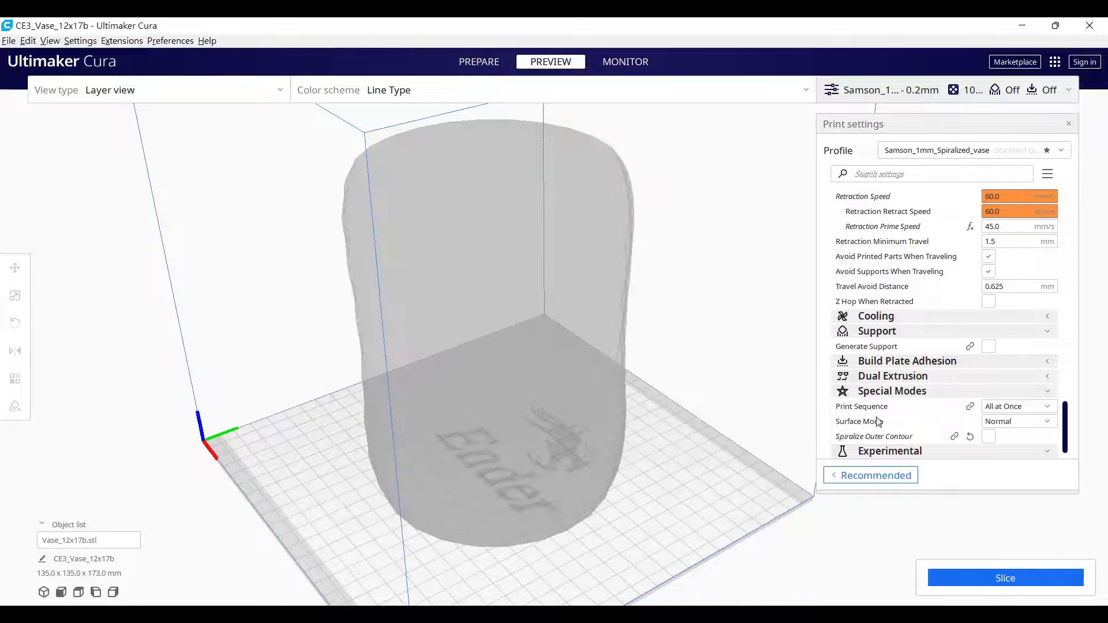
Enable Spiralize Outer Contour with Smooth Spiralized Contours and slice the vase.
{"action": "scroll", "coordinate": [970, 426], "scroll_direction": "down", "scroll_amount": 1}
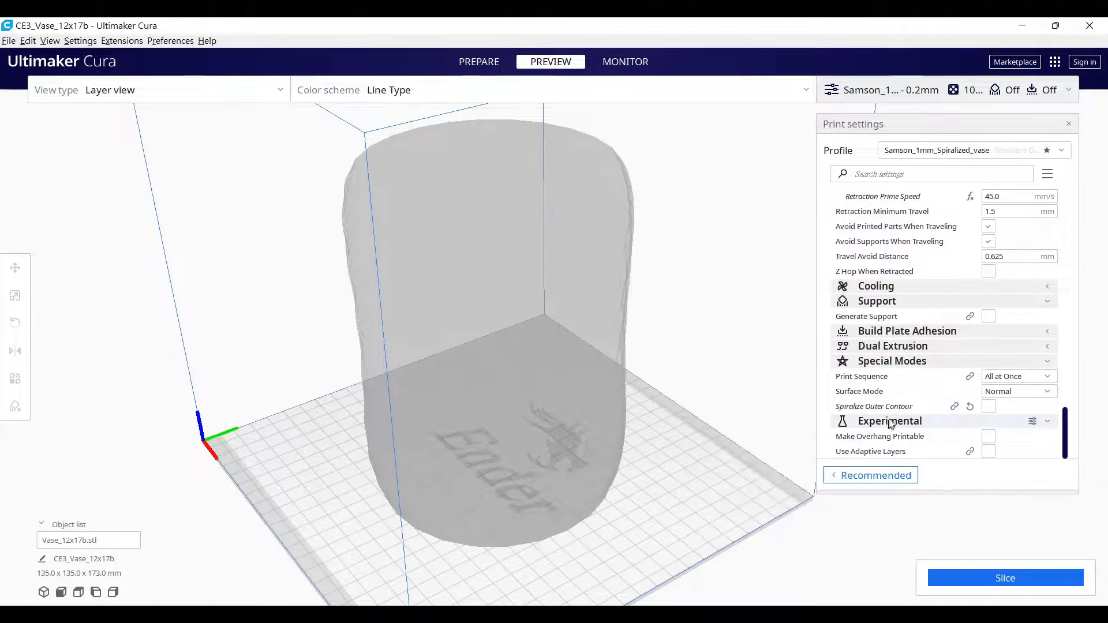
{"action": "left_click", "coordinate": [989, 407]}
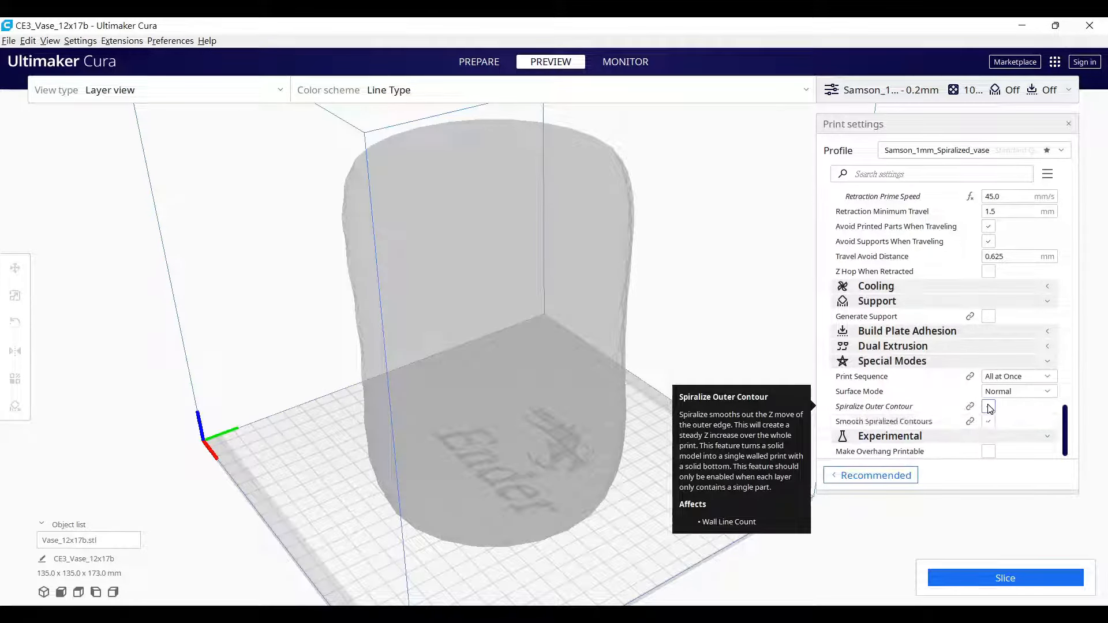
{"action": "left_click", "coordinate": [987, 422]}
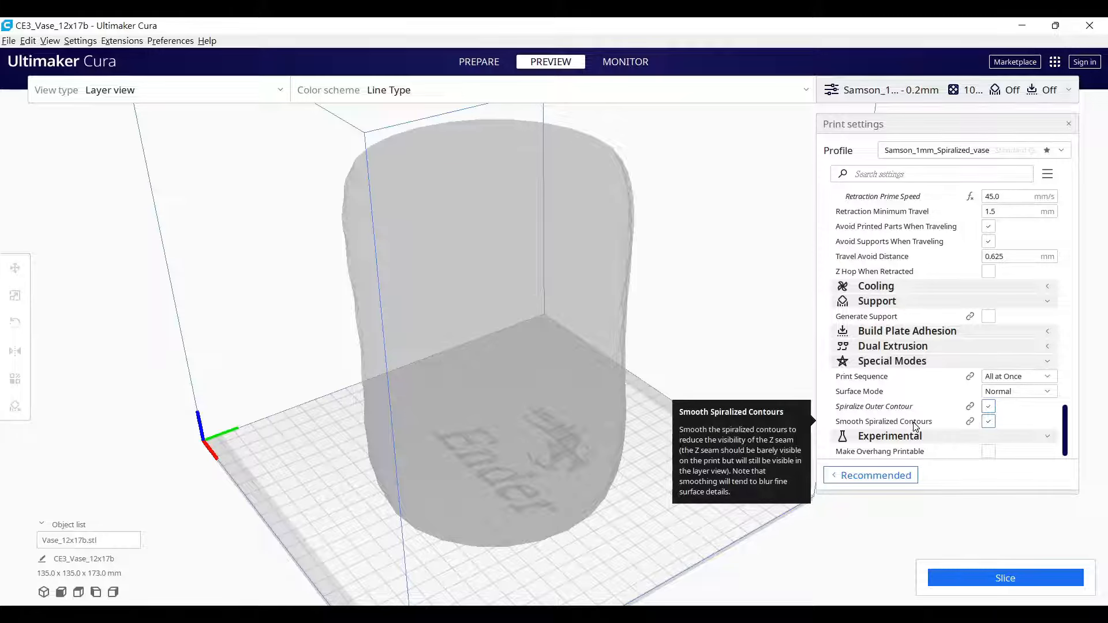
{"action": "left_click", "coordinate": [988, 573]}
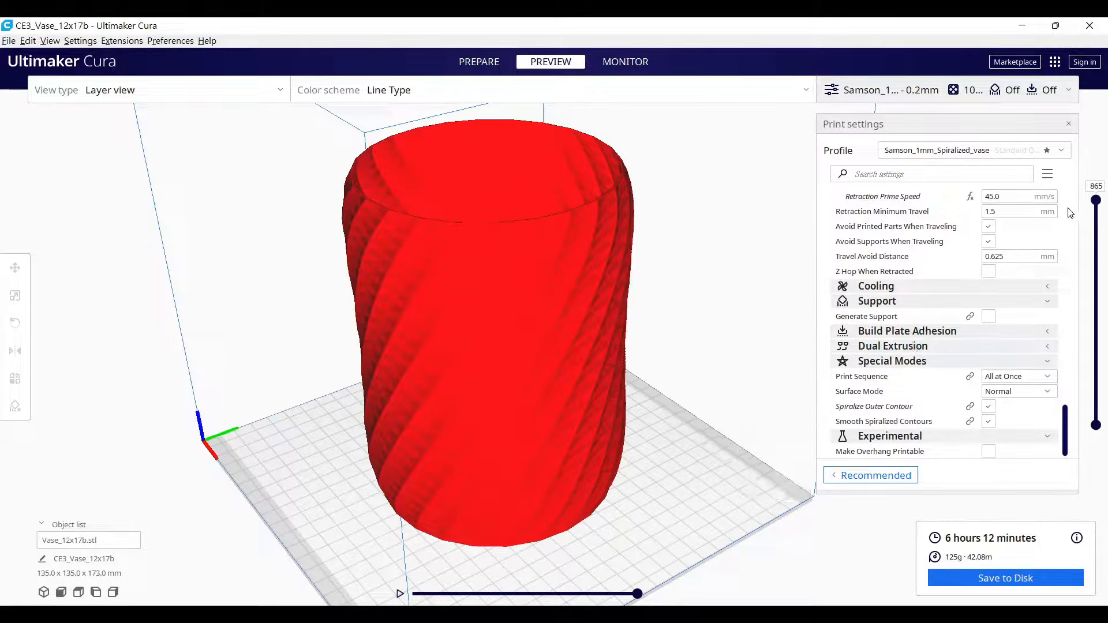
Examine the sliced vase layer by layer upward from layer 1 through the solid base, and view the full spiralized model from the side.
{"action": "left_click_drag", "start_coordinate": [1099, 205], "coordinate": [1096, 433]}
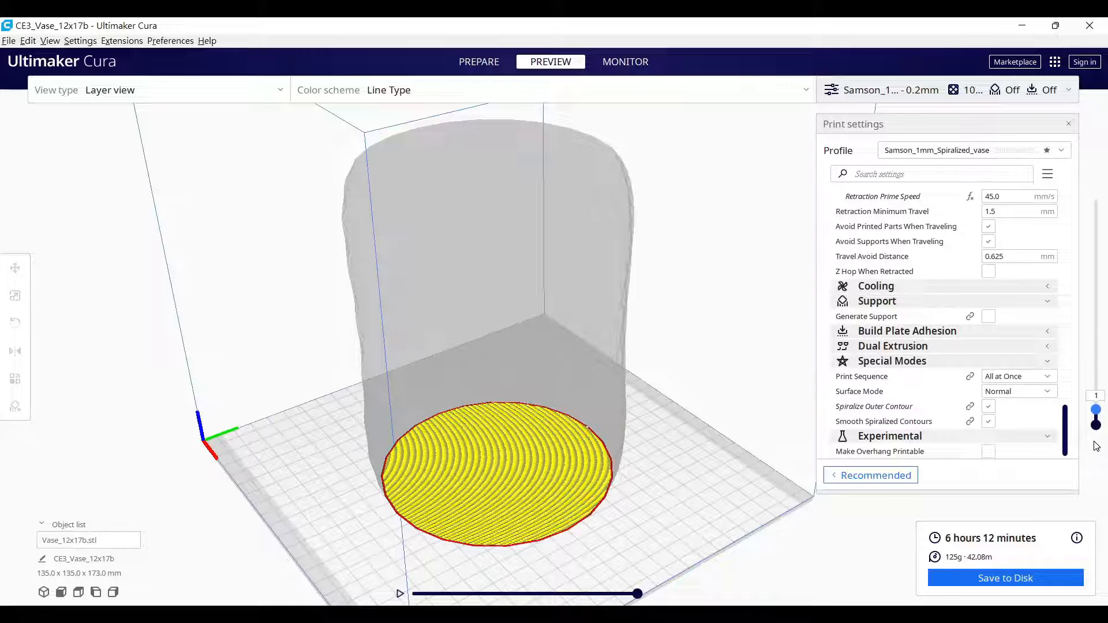
{"action": "key", "text": "Up"}
{"action": "key", "text": "Up"}
{"action": "key", "text": "Up"}
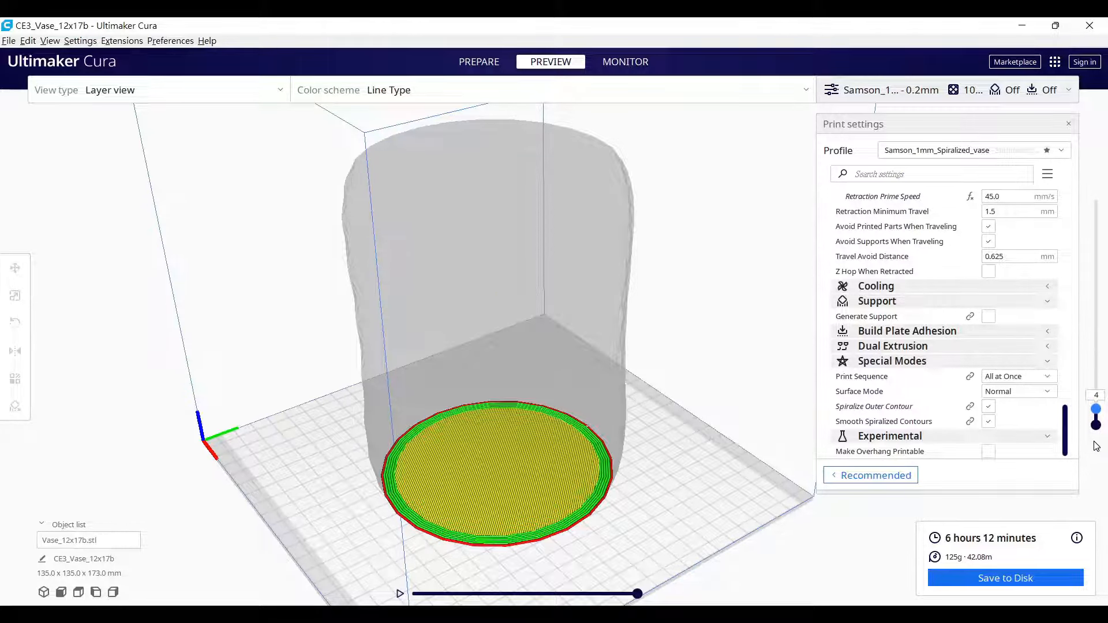
{"action": "key", "text": "Up"}
{"action": "key", "text": "Up"}
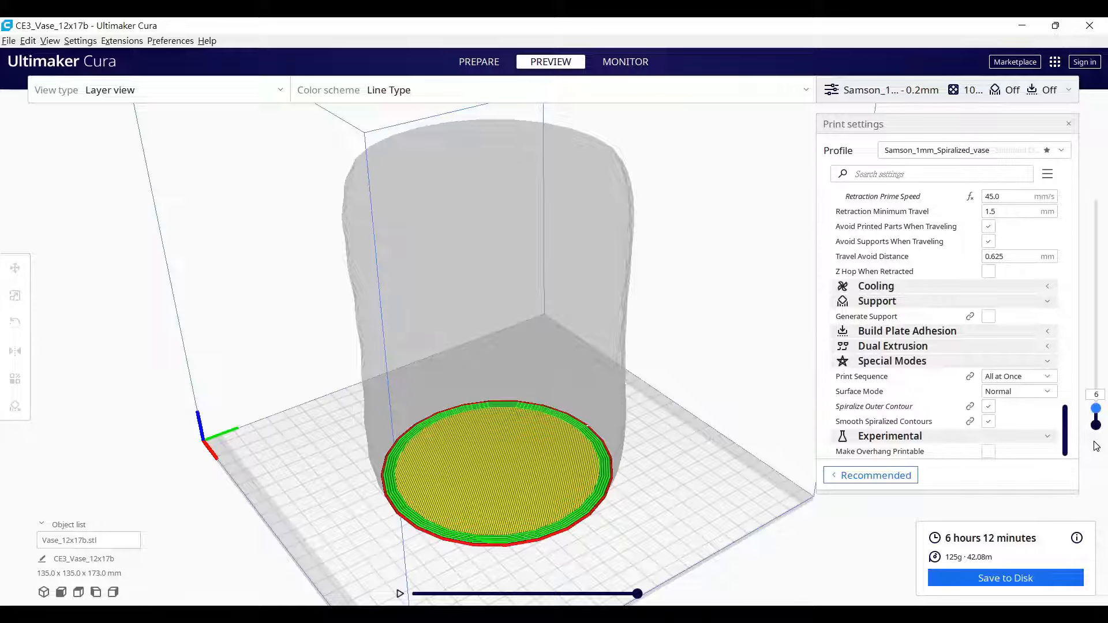
{"action": "key", "text": "Up"}
{"action": "key", "text": "Up"}
{"action": "key", "text": "Up"}
{"action": "key", "text": "Up"}
{"action": "key", "text": "Up"}
{"action": "key", "text": "Up"}
{"action": "key", "text": "Up"}
{"action": "key", "text": "Up"}
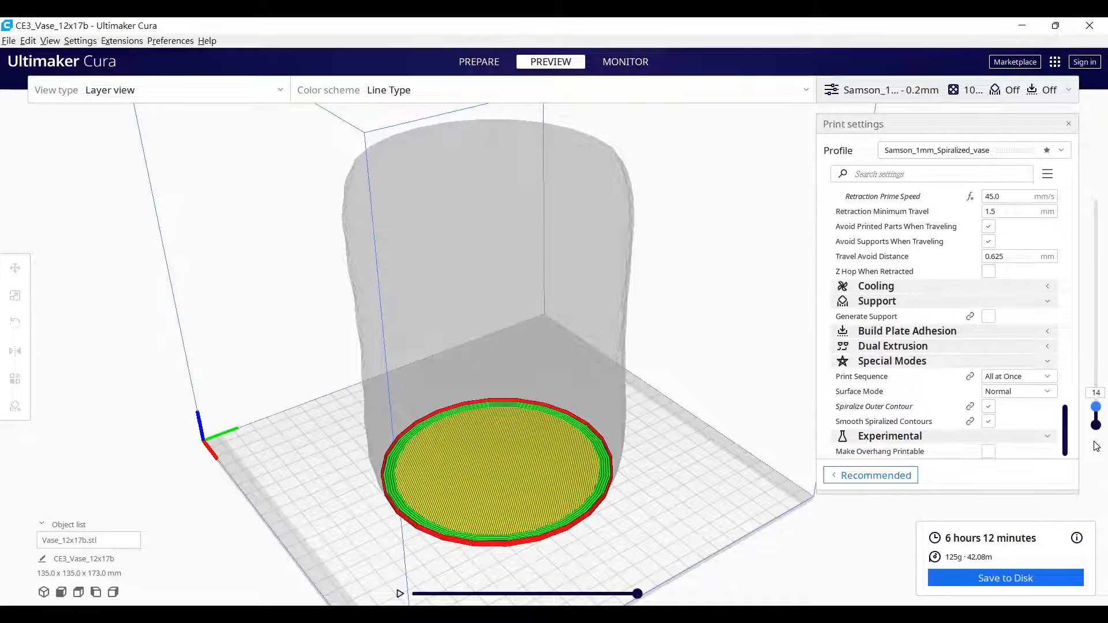
{"action": "key", "text": "Up"}
{"action": "key", "text": "Up"}
{"action": "key", "text": "Up"}
{"action": "left_click_drag", "start_coordinate": [1097, 411], "coordinate": [1096, 200]}
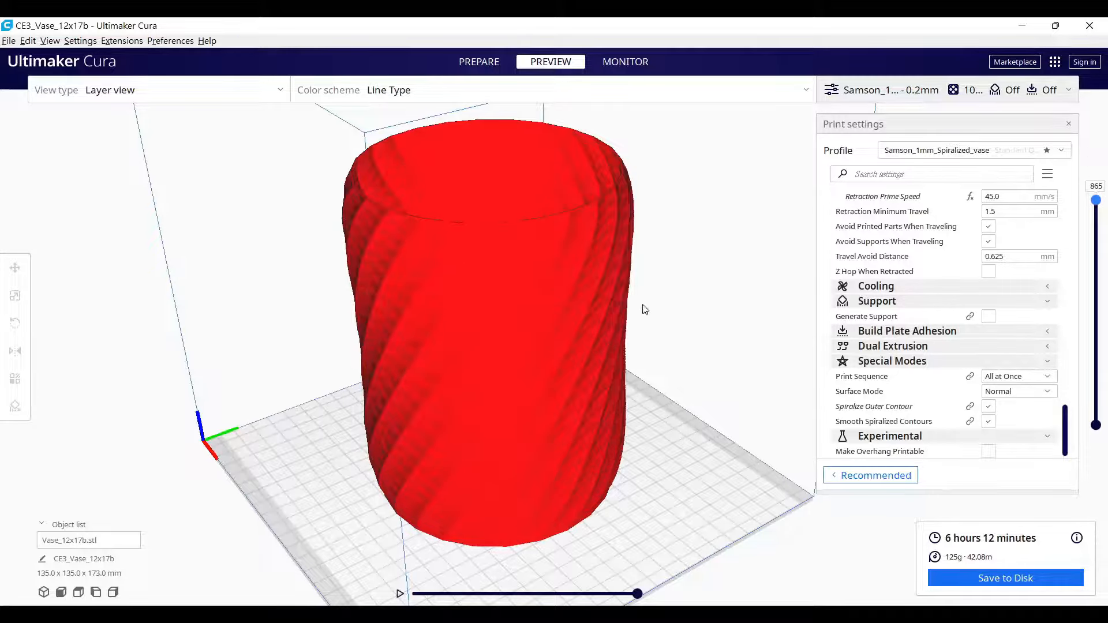
{"action": "mouse_move", "coordinate": [645, 309]}
{"action": "right_mouse_down"}
{"action": "mouse_move", "coordinate": [549, 379]}
{"action": "mouse_move", "coordinate": [531, 413]}
{"action": "mouse_move", "coordinate": [522, 185]}
{"action": "mouse_move", "coordinate": [522, 282]}
{"action": "mouse_move", "coordinate": [556, 320]}
{"action": "mouse_move", "coordinate": [617, 334]}
{"action": "right_mouse_up"}
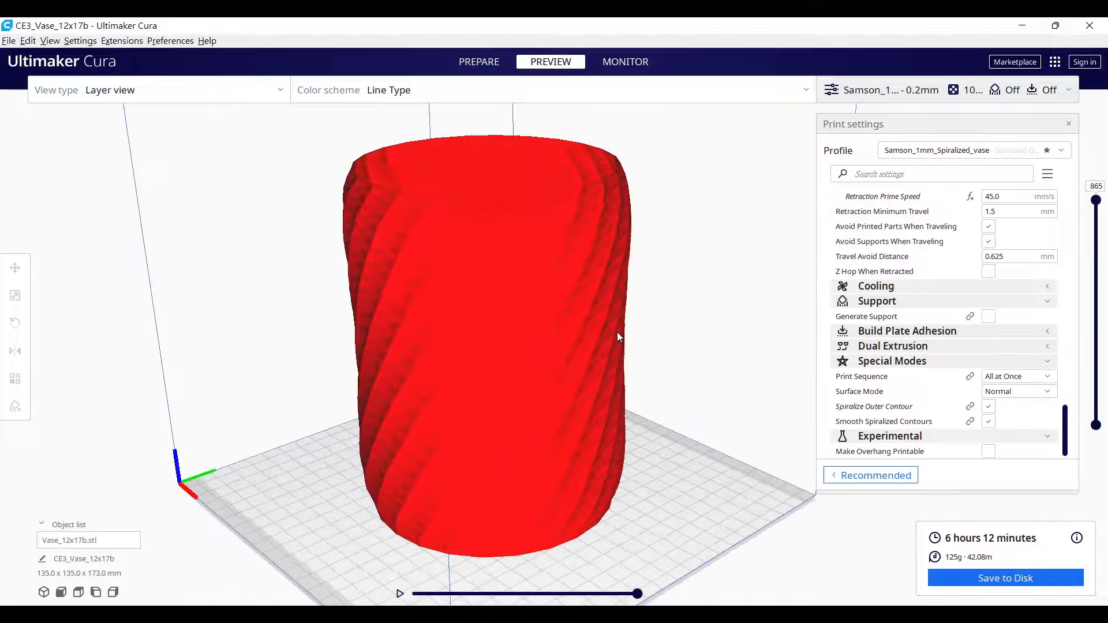